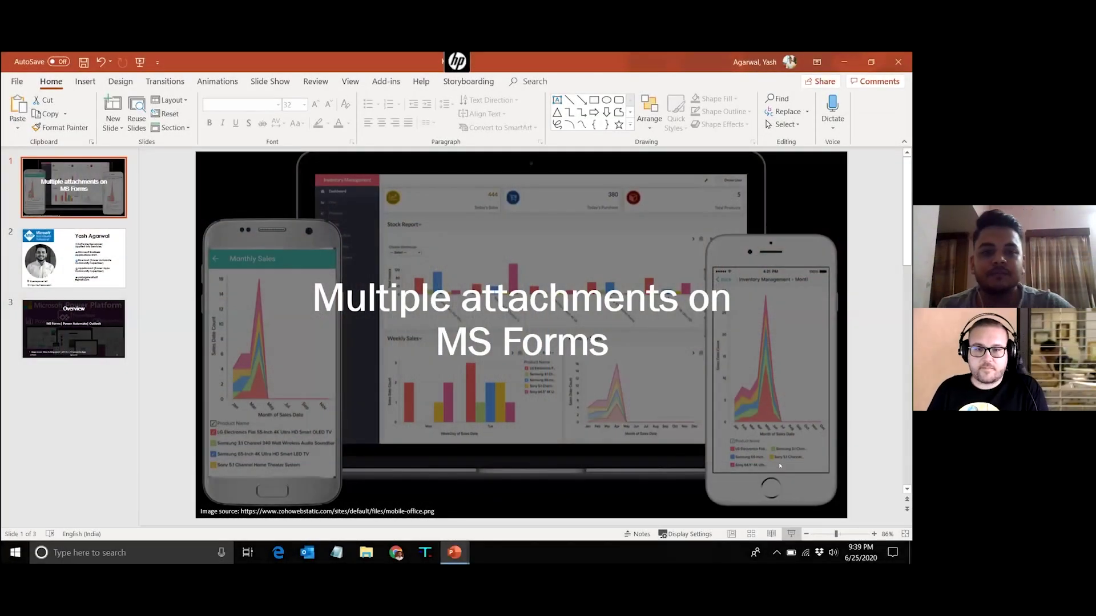
Start the slide show in Presenter View and advance to the presenter profile slide
key("F5")
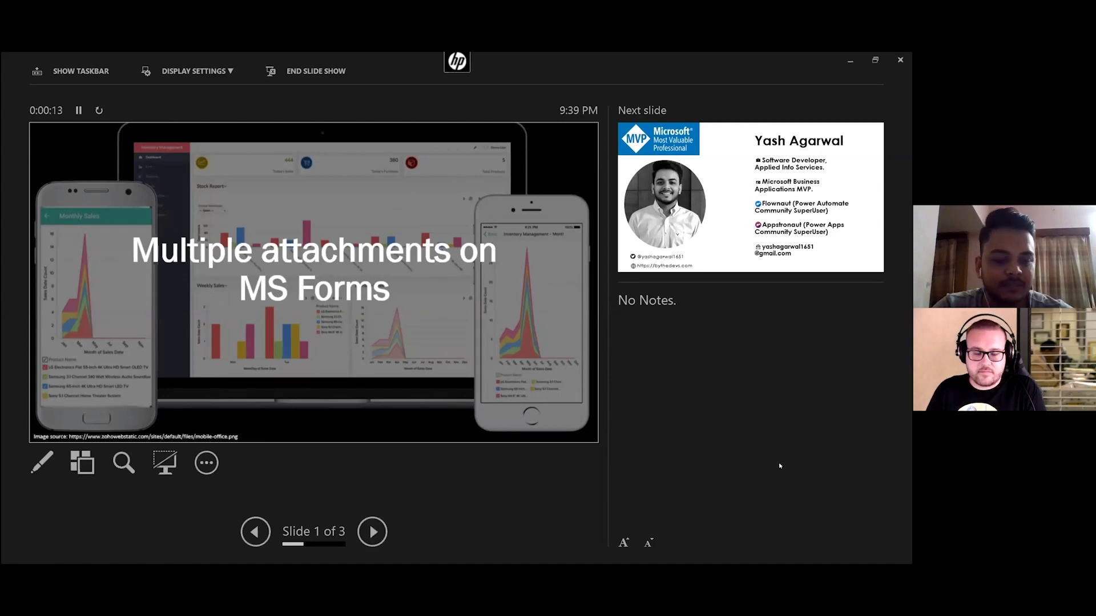
key("Right")
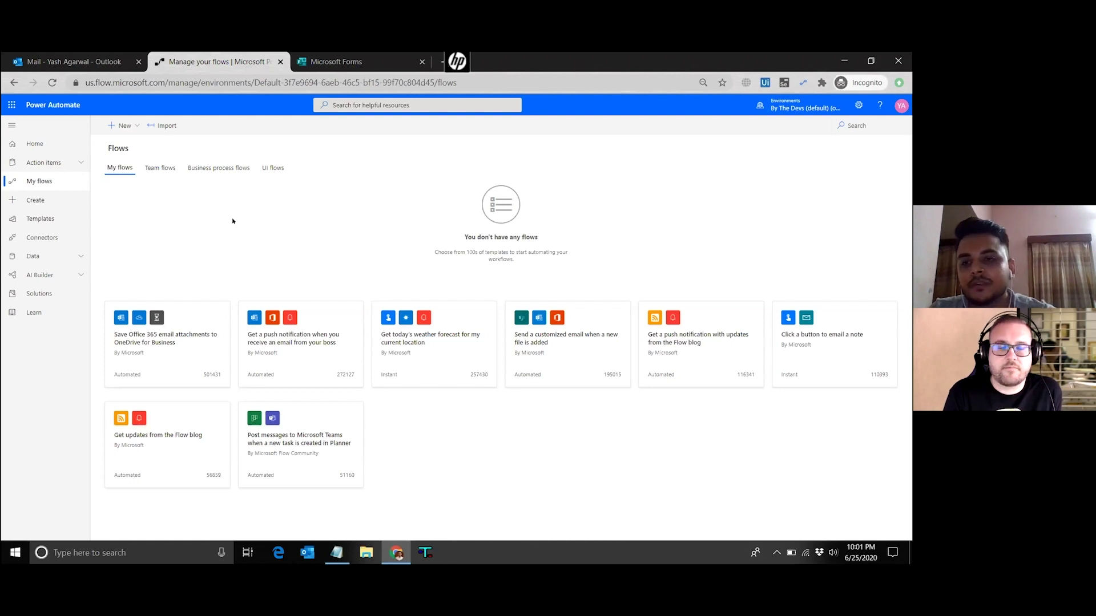
Create a new instant flow from blank, skipping the trigger setup
left_click(121, 125)
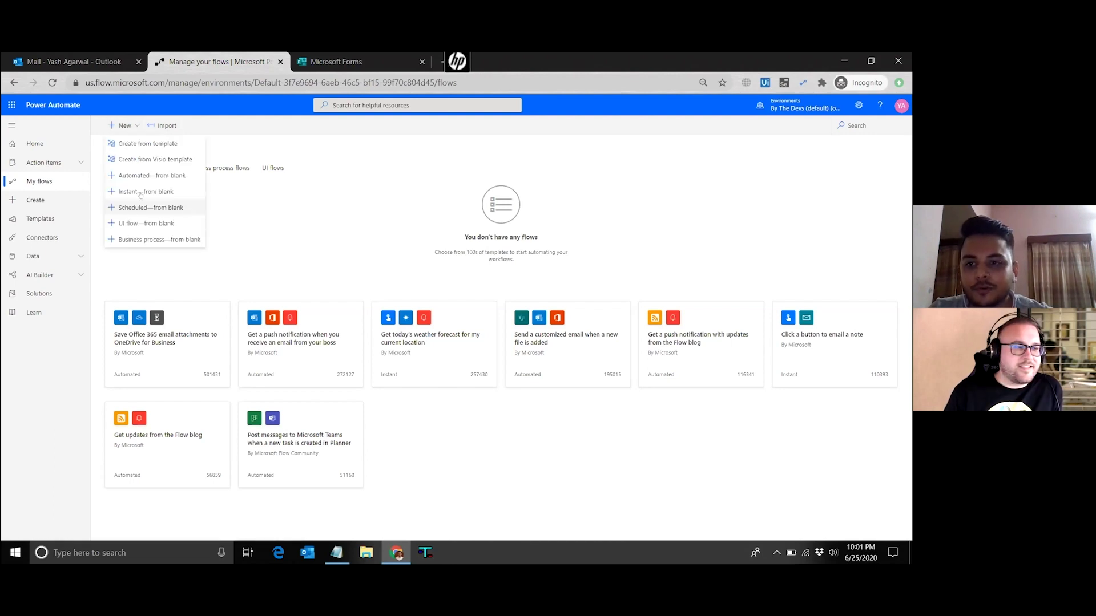
left_click(141, 192)
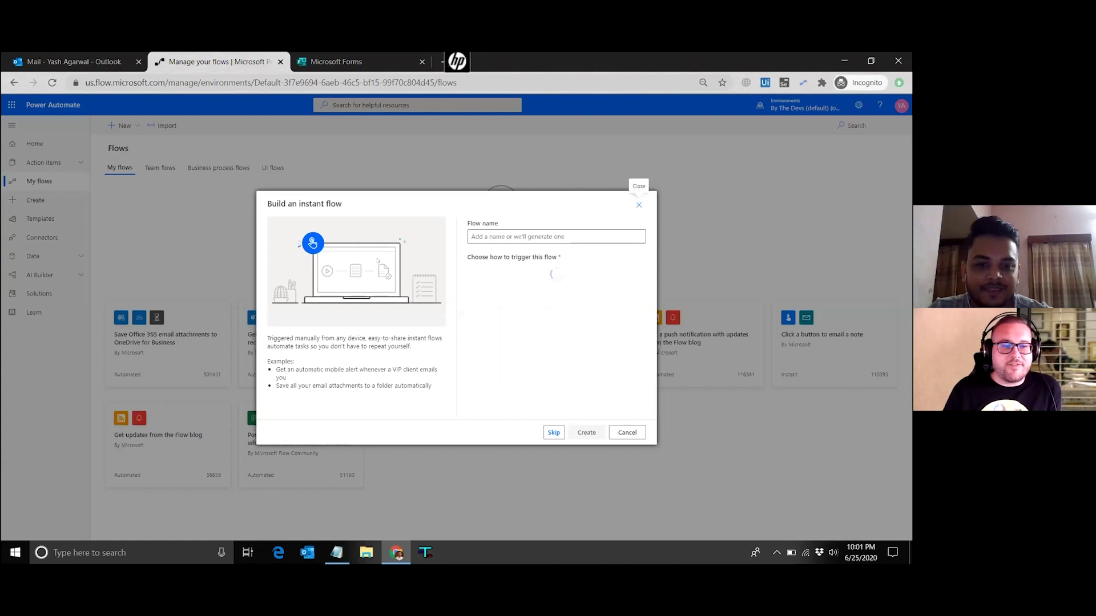
left_click(552, 434)
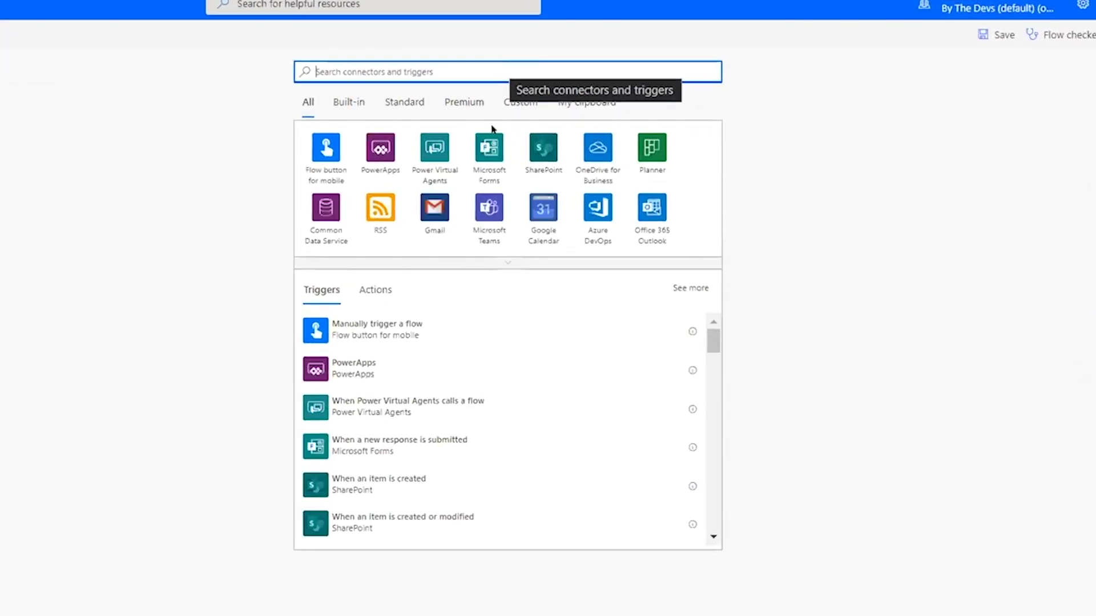
Use the Microsoft Forms 'When a new response is submitted' trigger for On Boarding Form 1
left_click(489, 144)
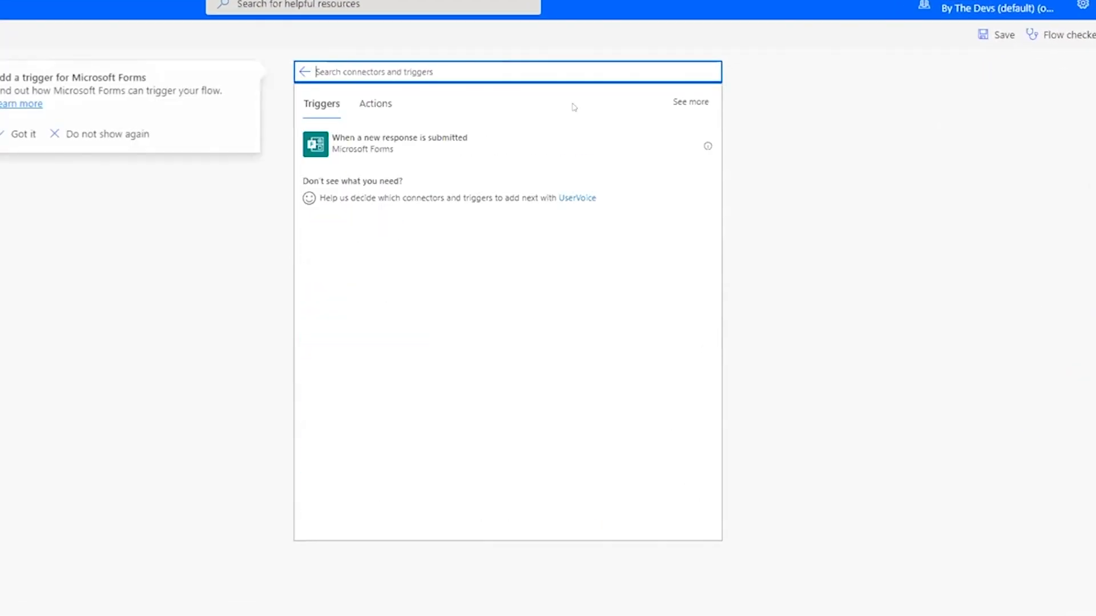
left_click(482, 145)
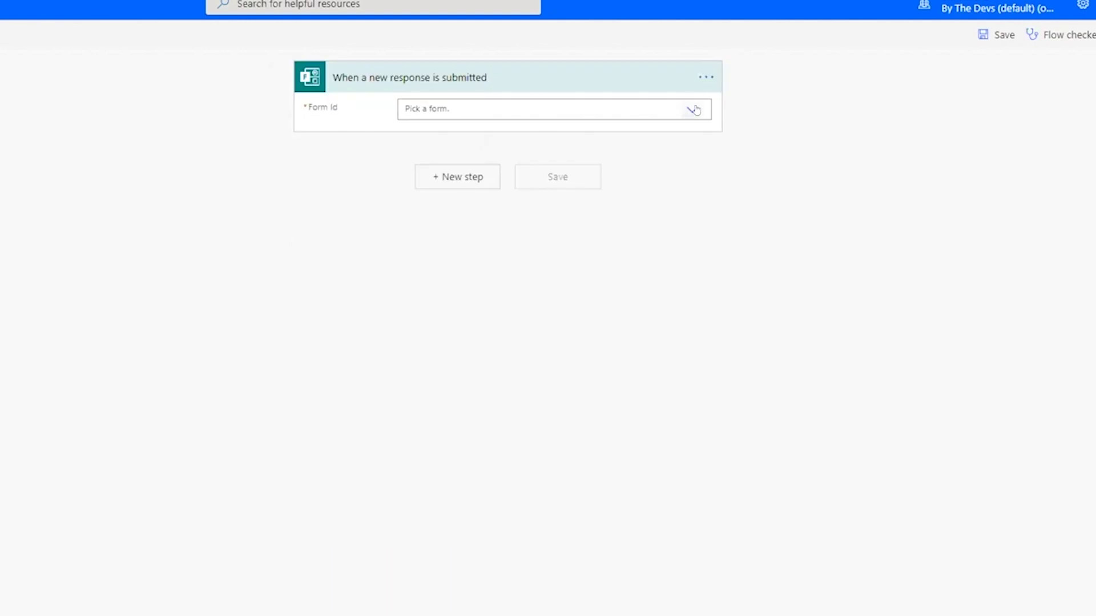
left_click(694, 110)
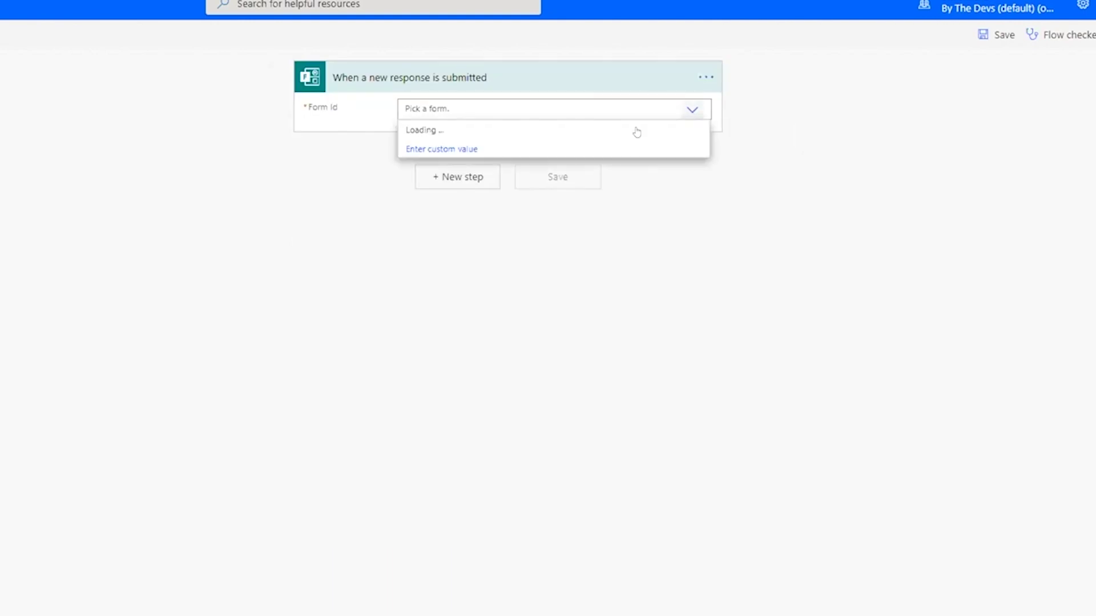
left_click(501, 154)
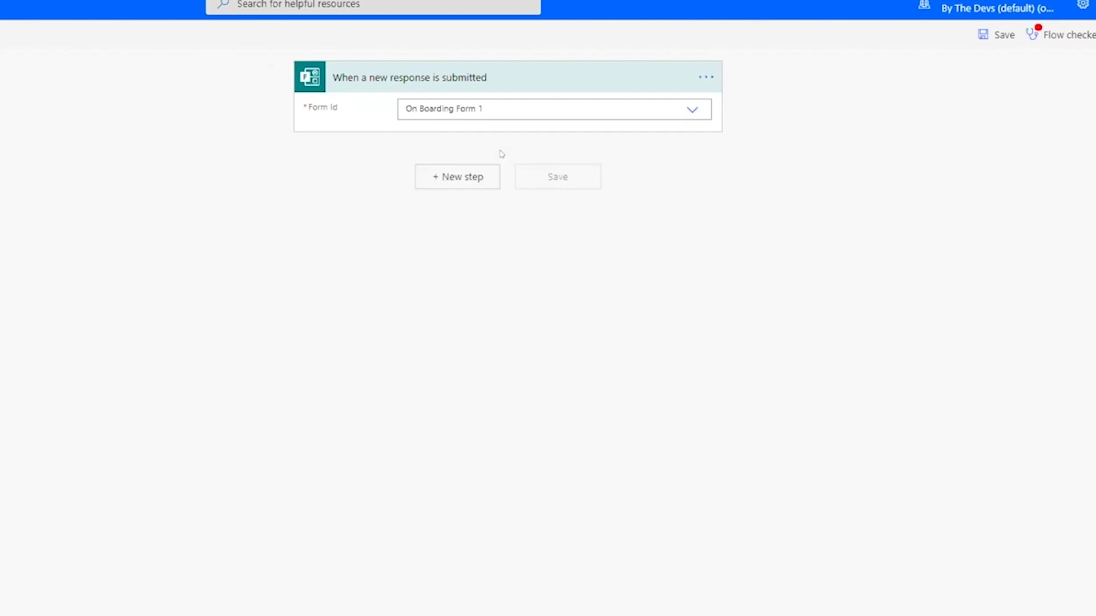
left_click(456, 178)
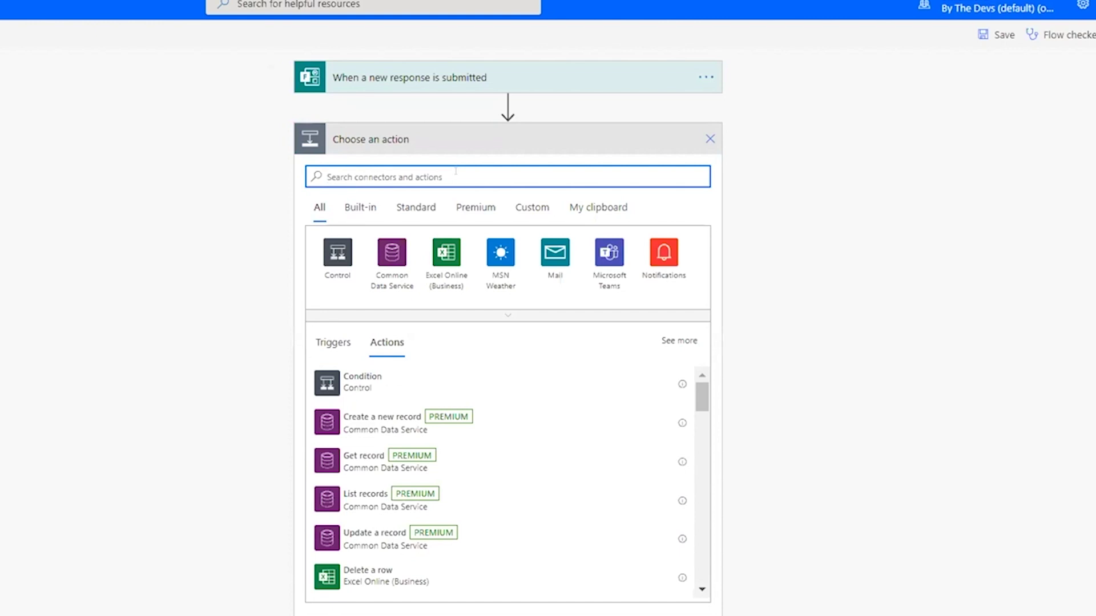
Add 'Get response details' for On Boarding Form 1 using the trigger's Response Id
type("forms")
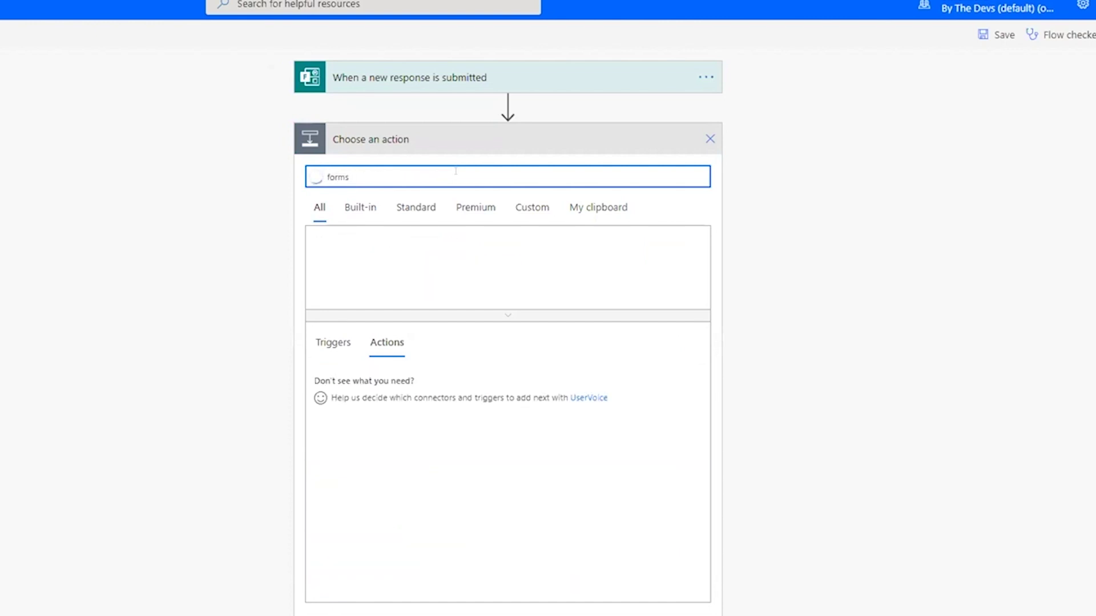
key("Down")
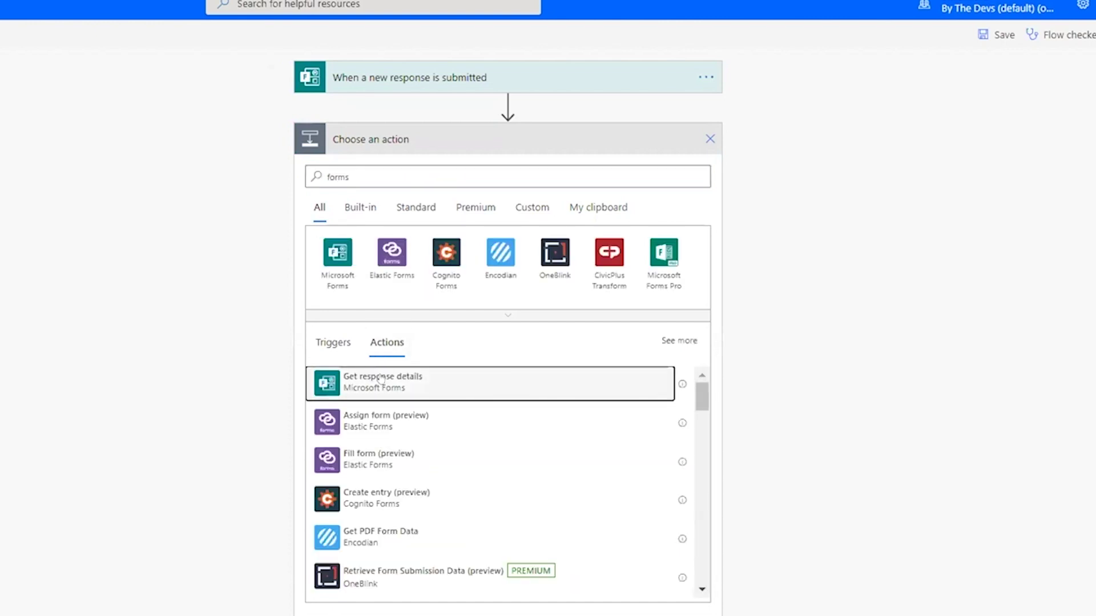
key("Return")
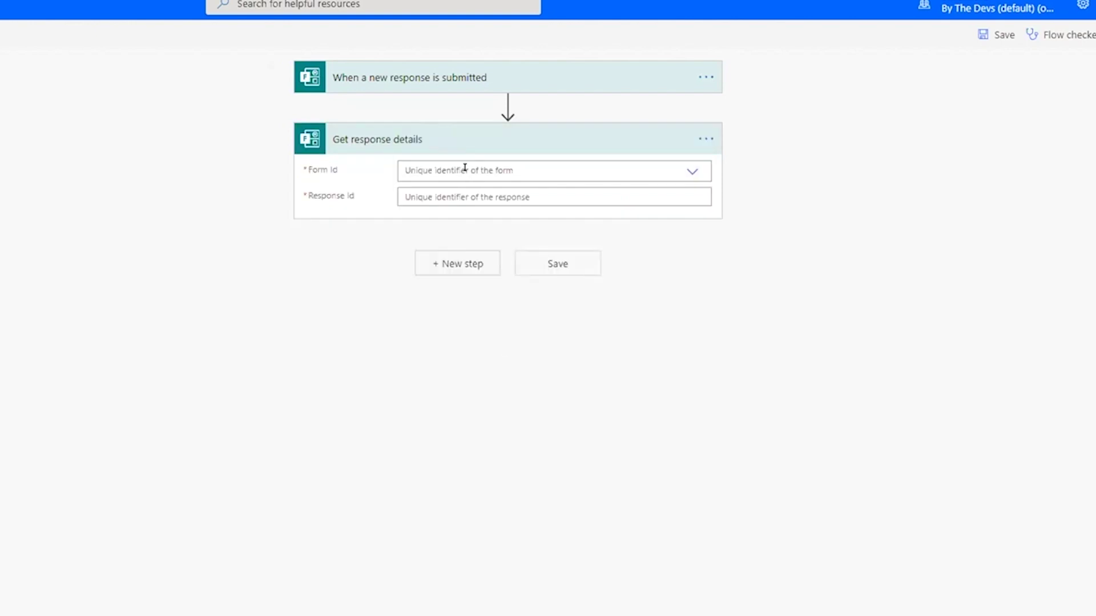
left_click(461, 168)
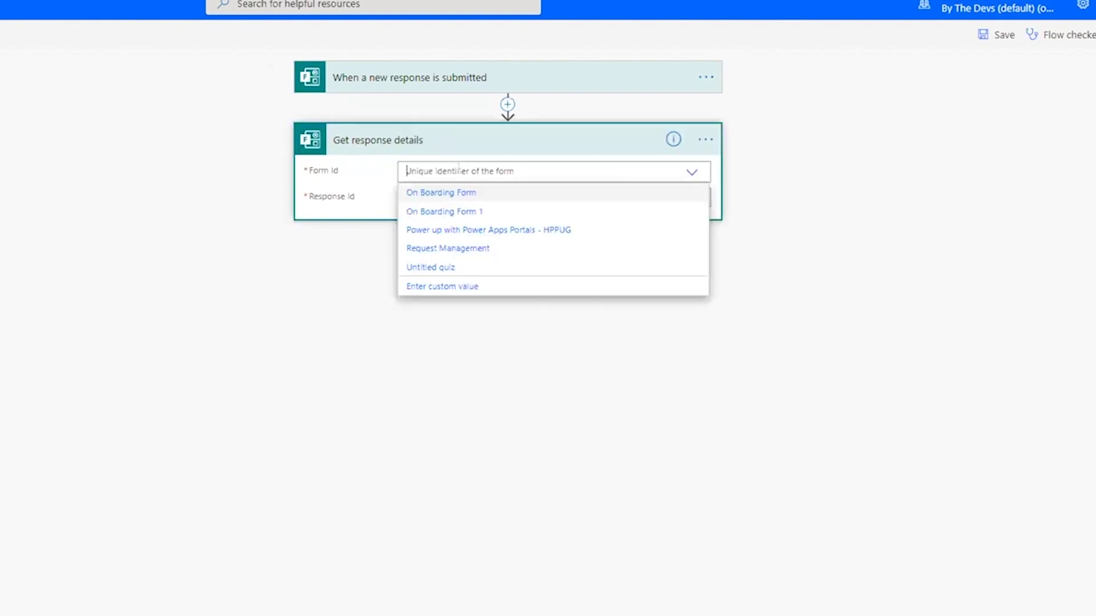
left_click(455, 210)
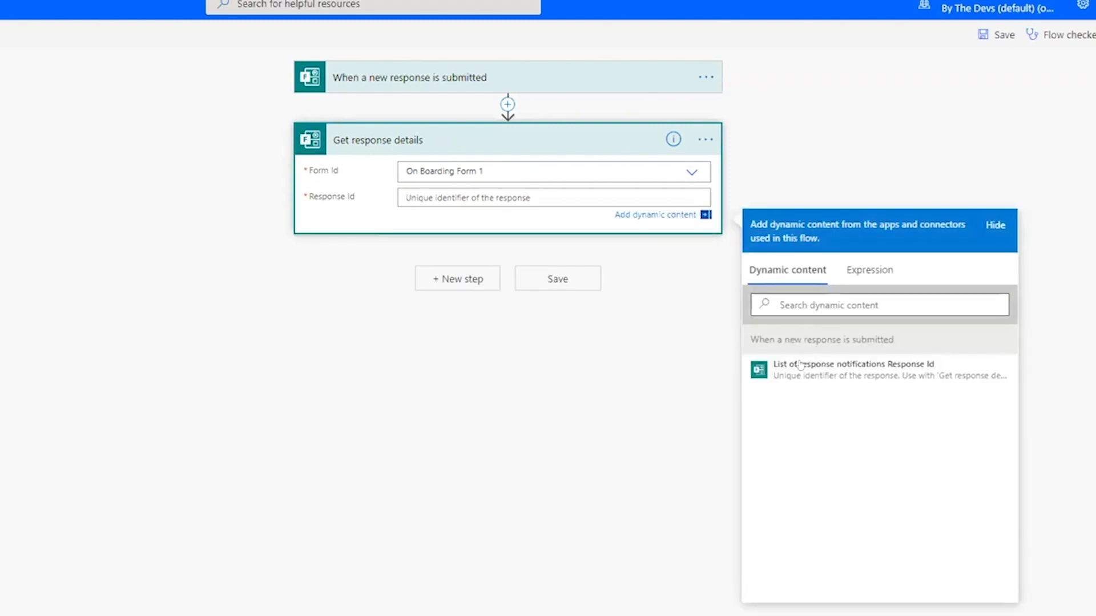
left_click(800, 367)
left_click(736, 342)
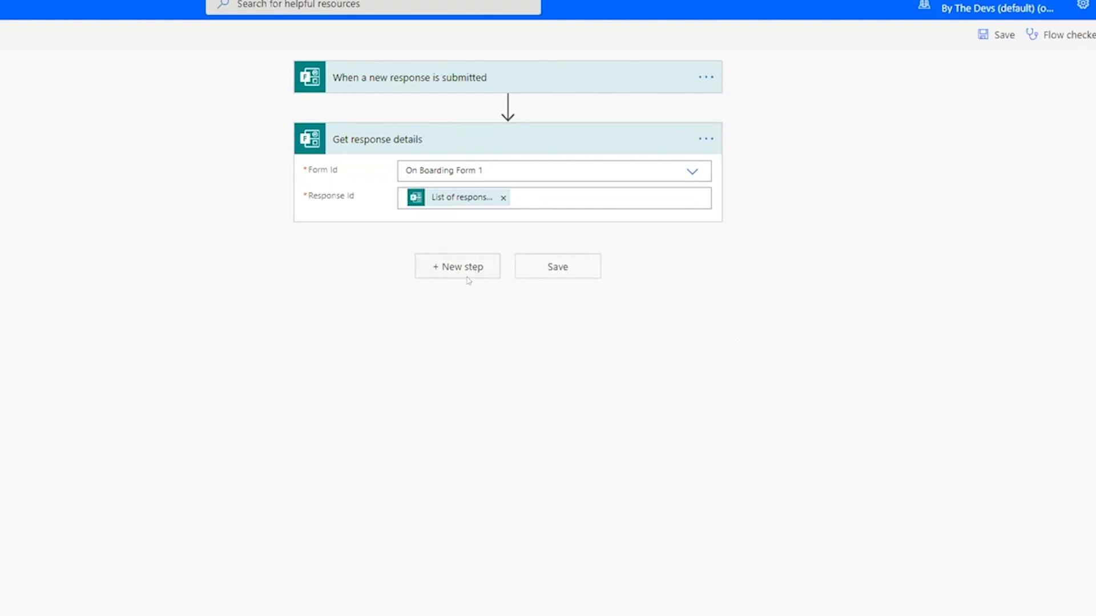
Add a Compose action whose input is the Ids answer
left_click(454, 269)
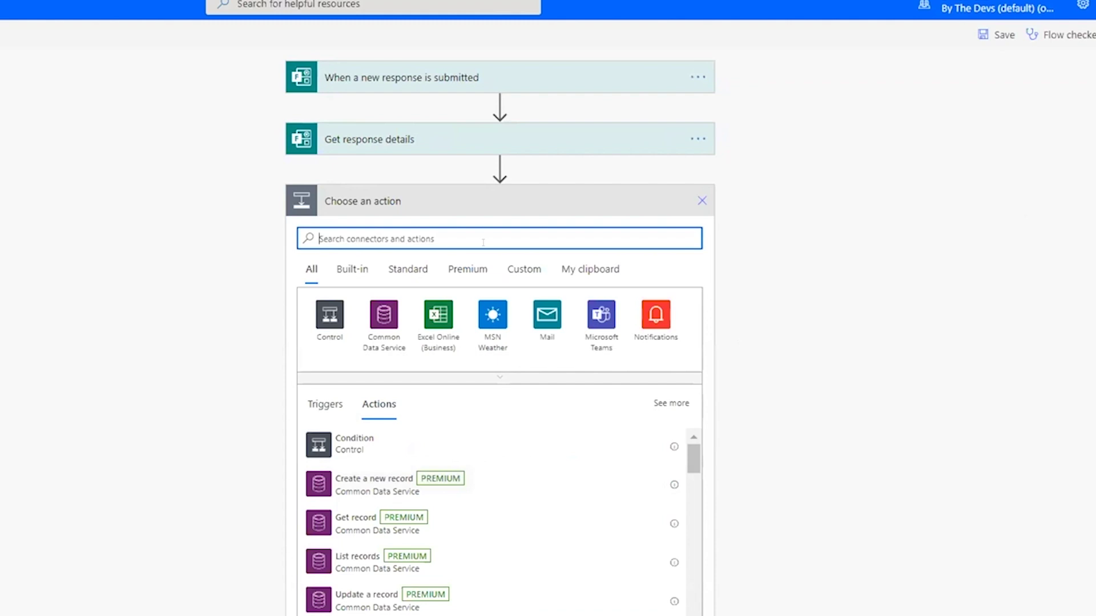
type("compose")
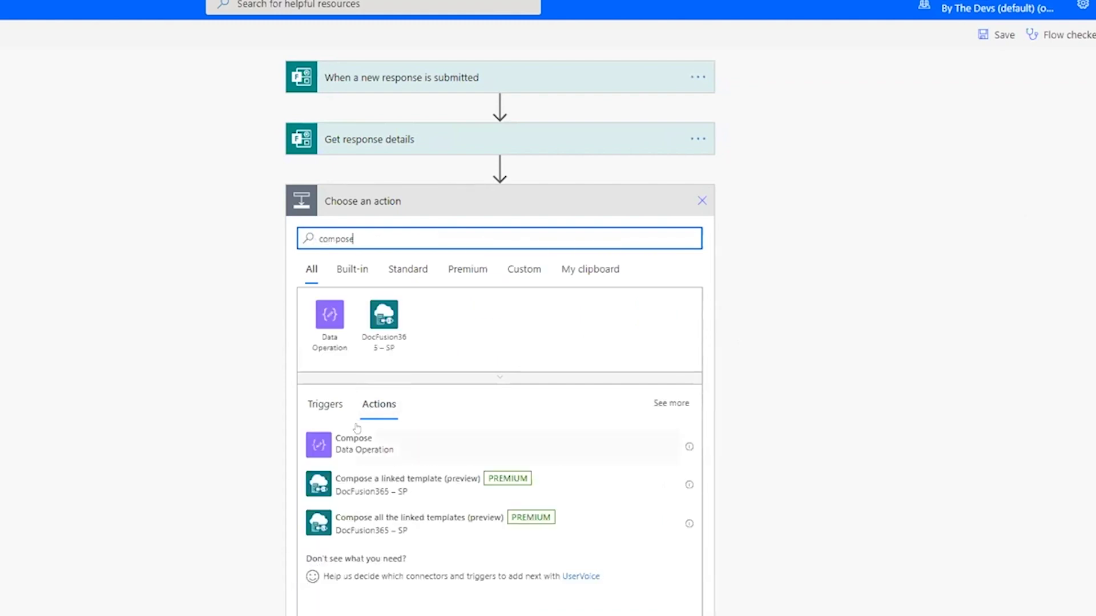
left_click(357, 429)
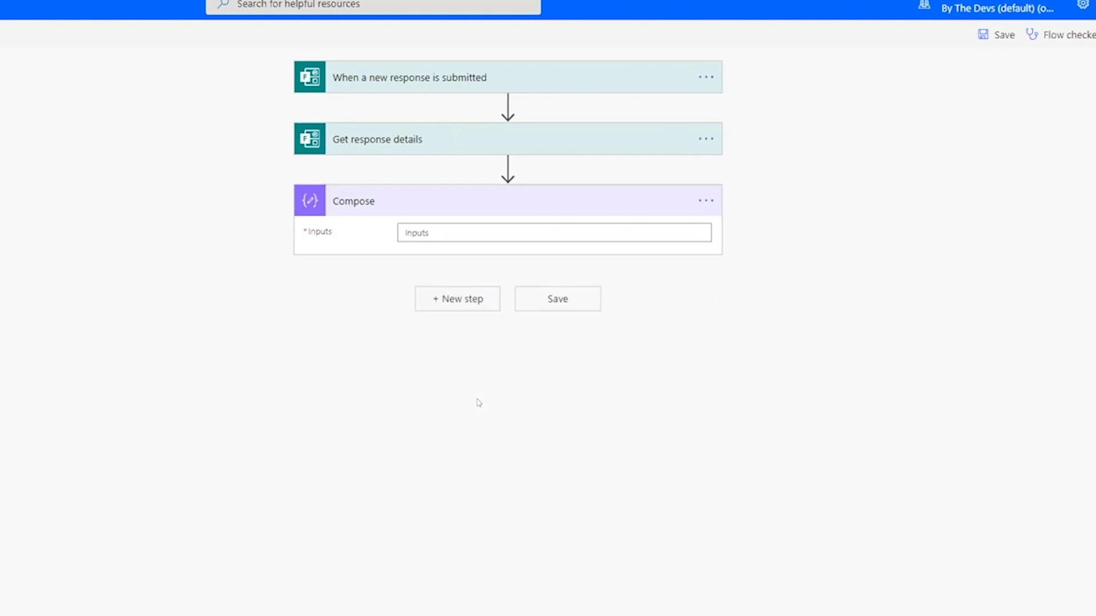
left_click(454, 230)
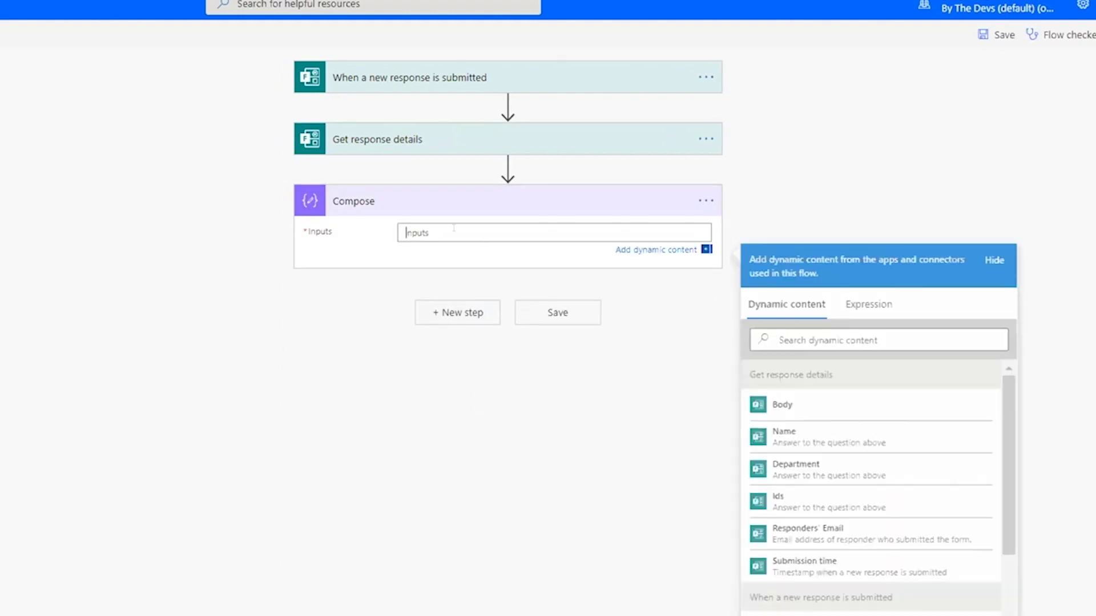
left_click(808, 507)
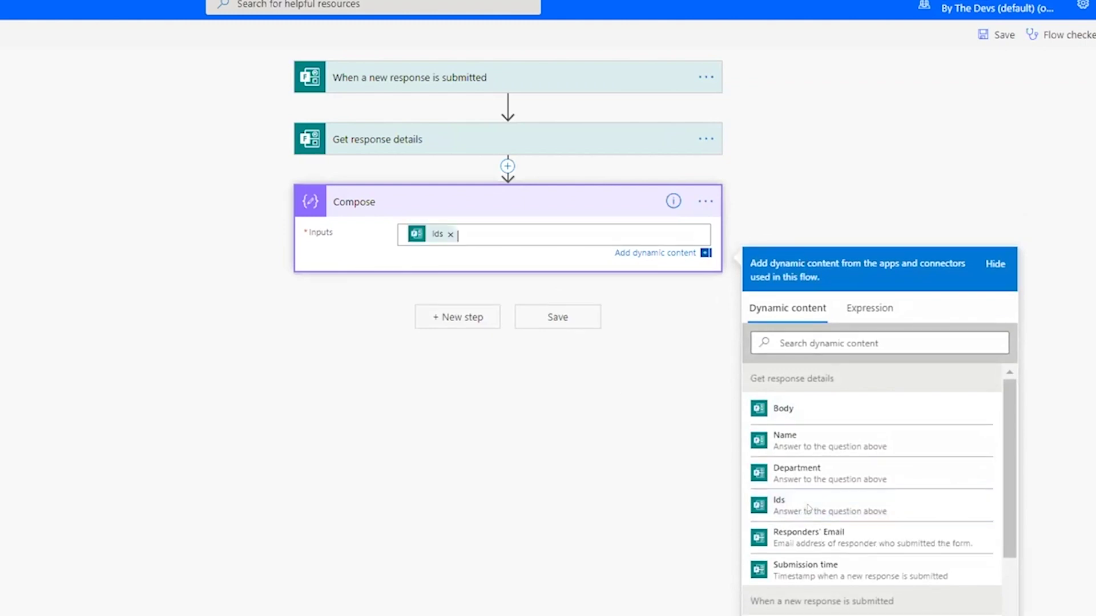
Save the flow and start a test where you perform the trigger action manually
left_click(556, 318)
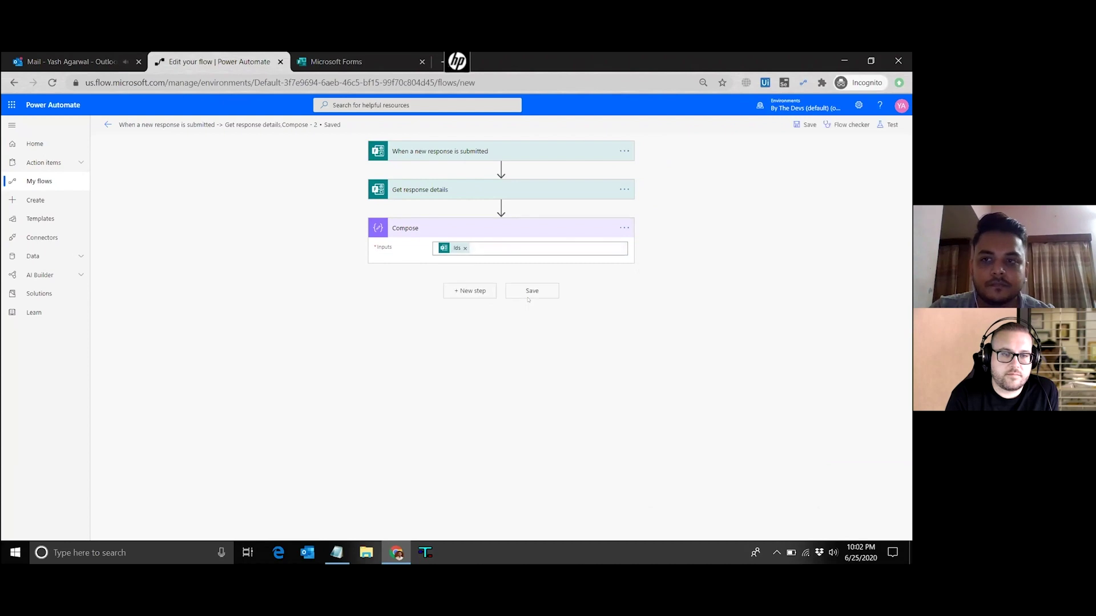
left_click(531, 291)
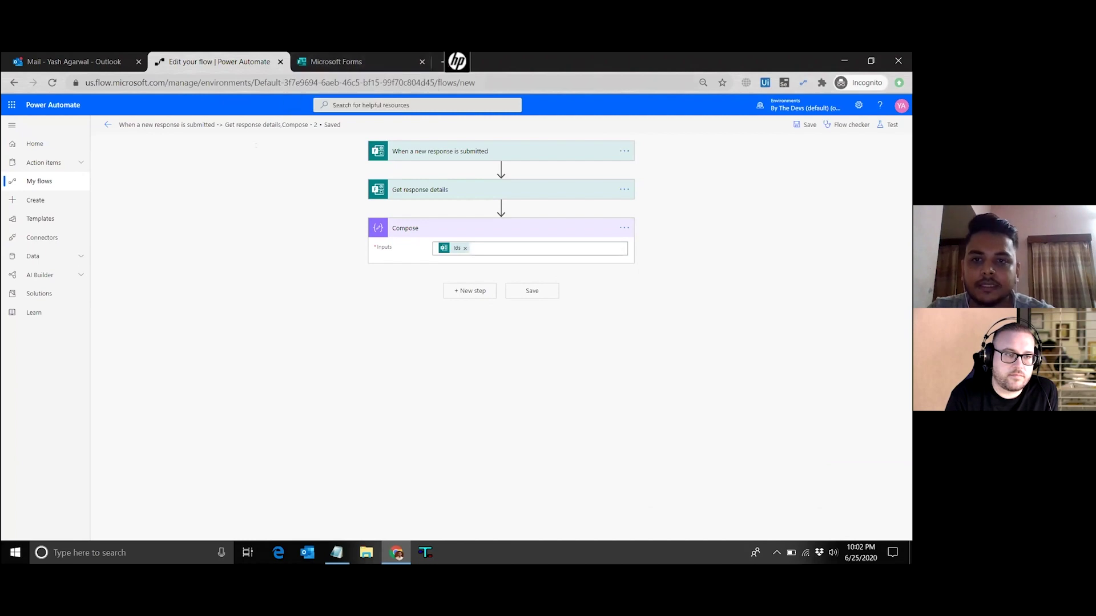
left_click(891, 126)
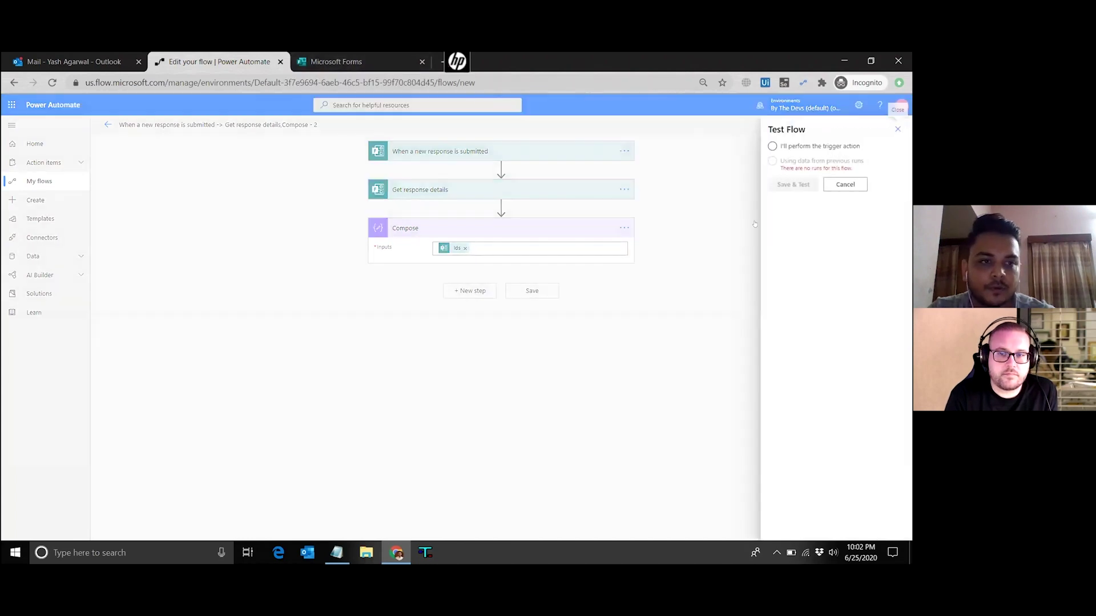
left_click(772, 146)
left_click(782, 181)
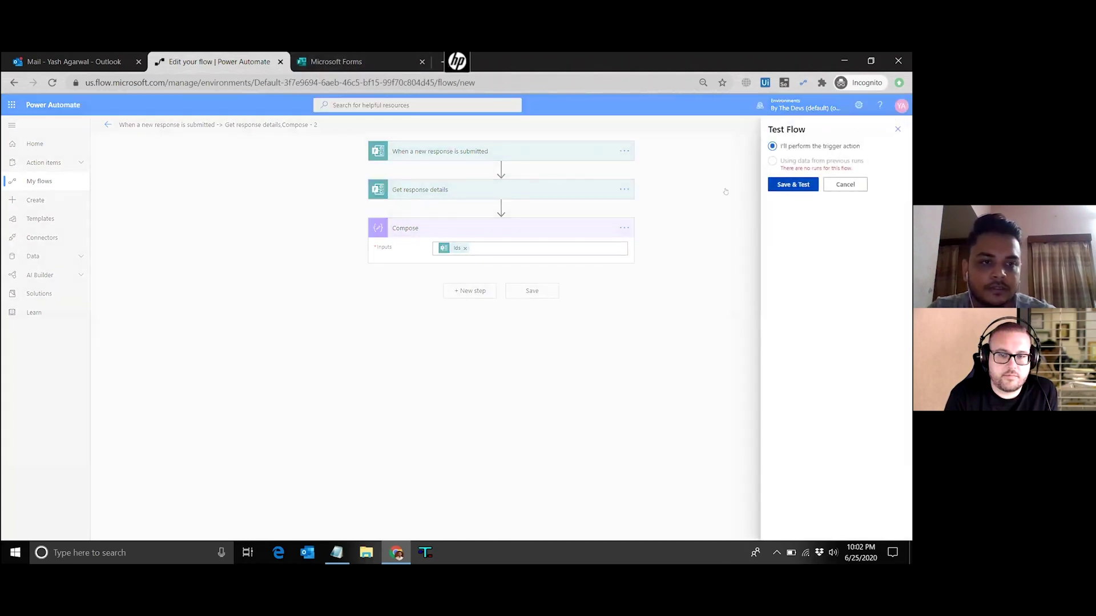
In the On Boarding Form 1 preview, enter the respondent's name and Department IT
key("ctrl+Tab")
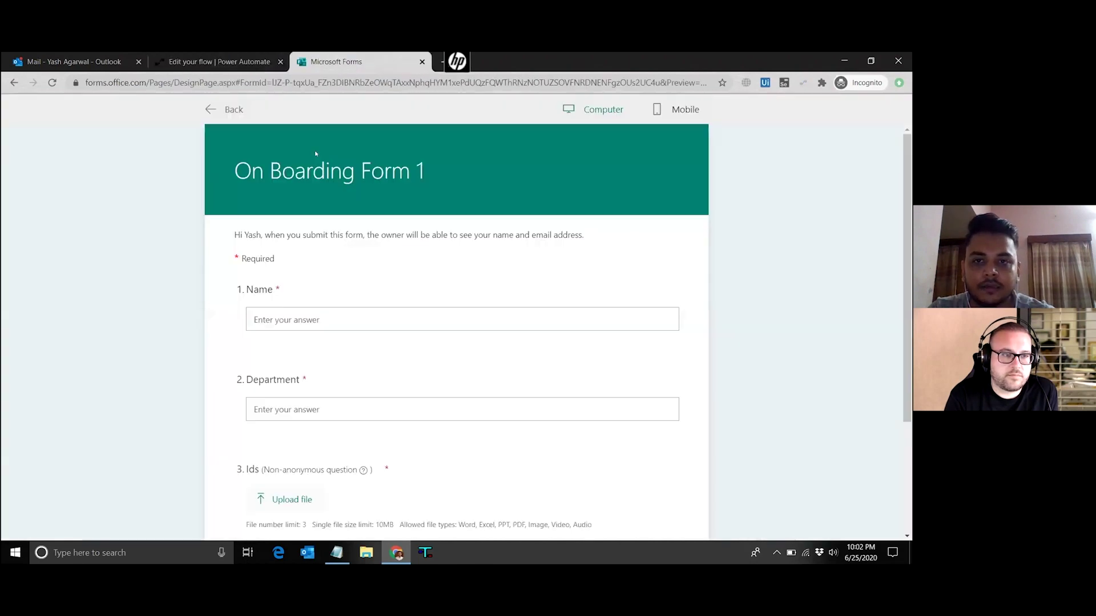
left_click(346, 328)
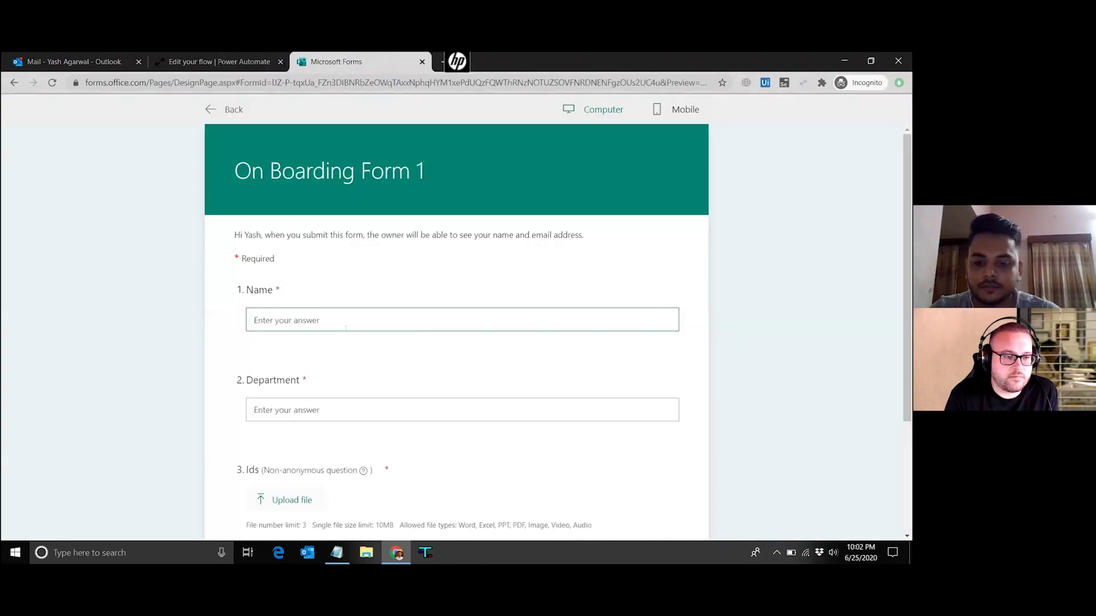
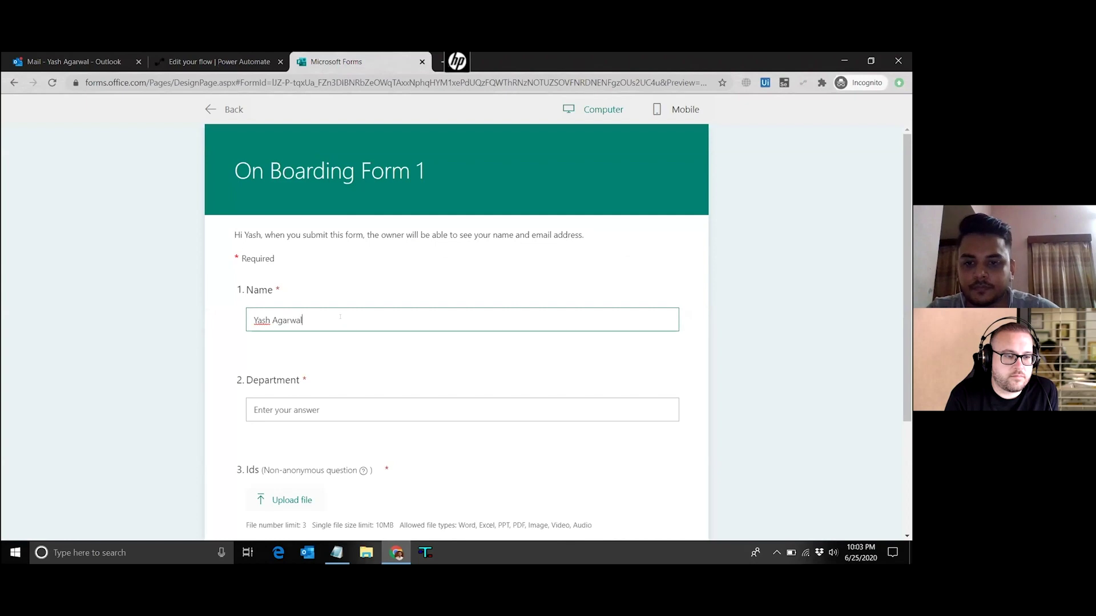
left_click(334, 406)
type("IT")
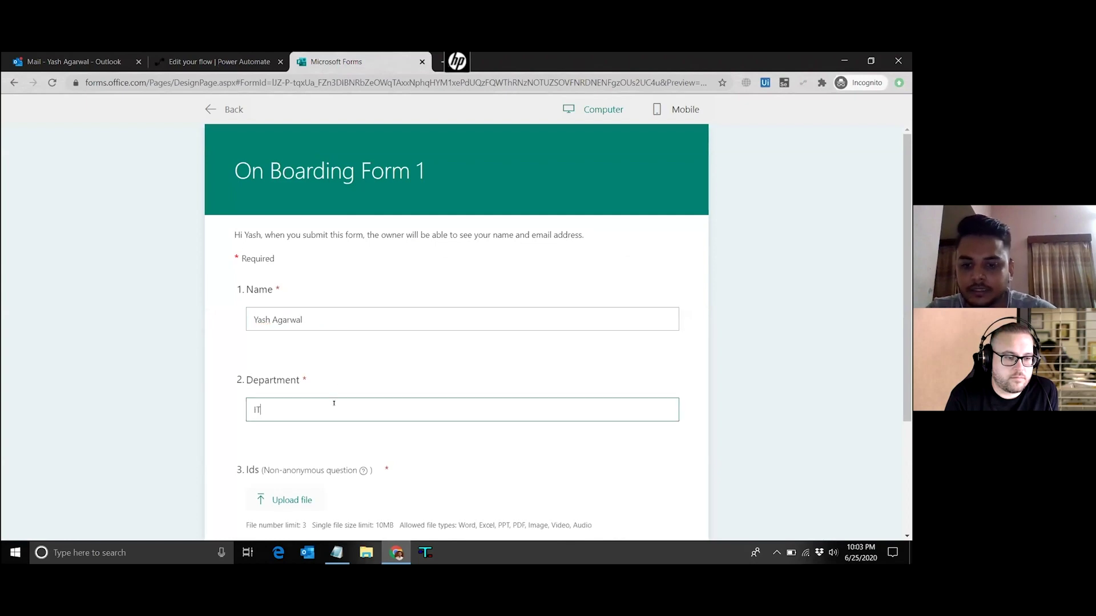
scroll(336, 403, "down", 2)
Upload img1 and OTP1 to the Ids question and submit the response
left_click(283, 377)
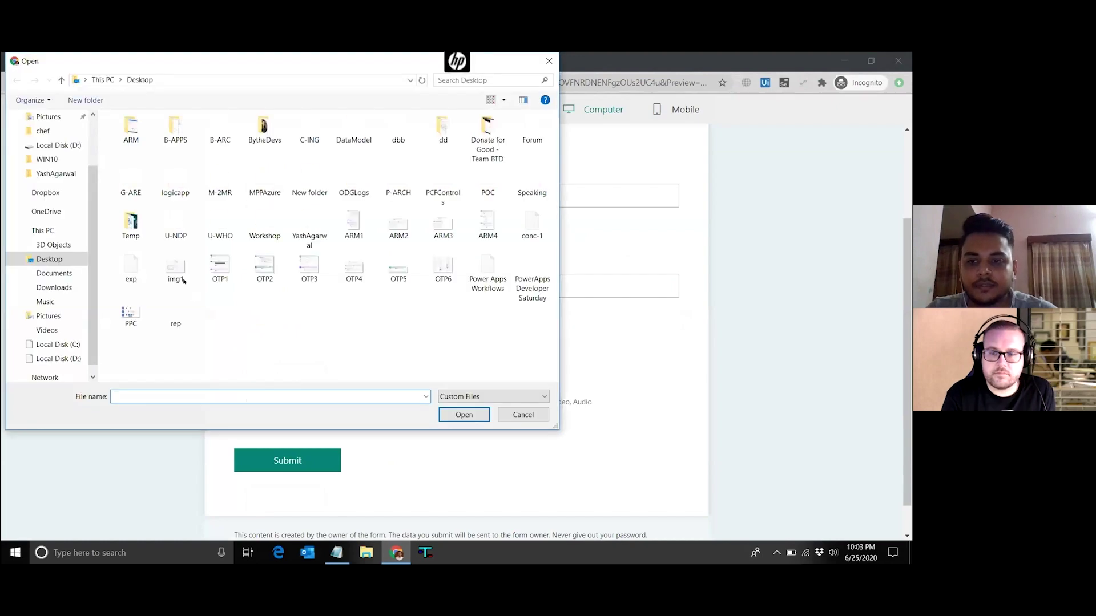
left_click(175, 268)
left_click(463, 414)
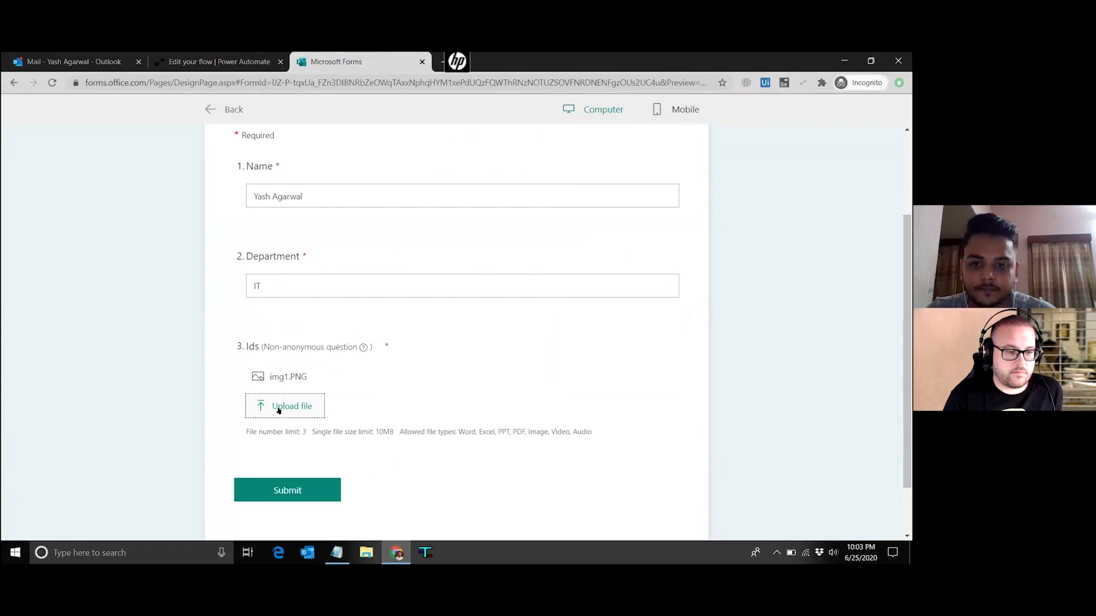
left_click(278, 408)
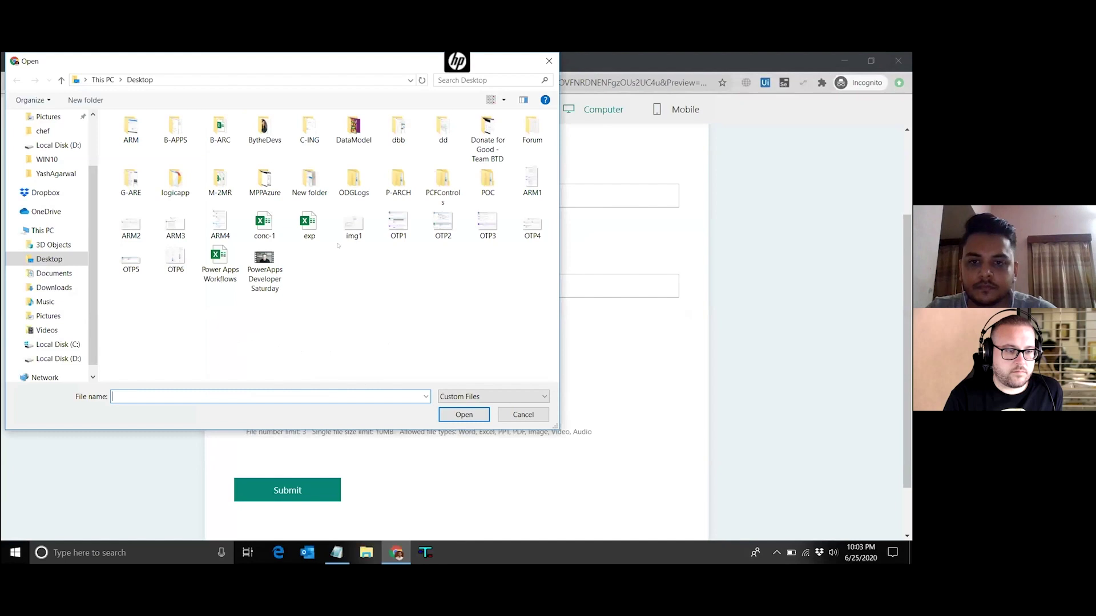
left_click(264, 268)
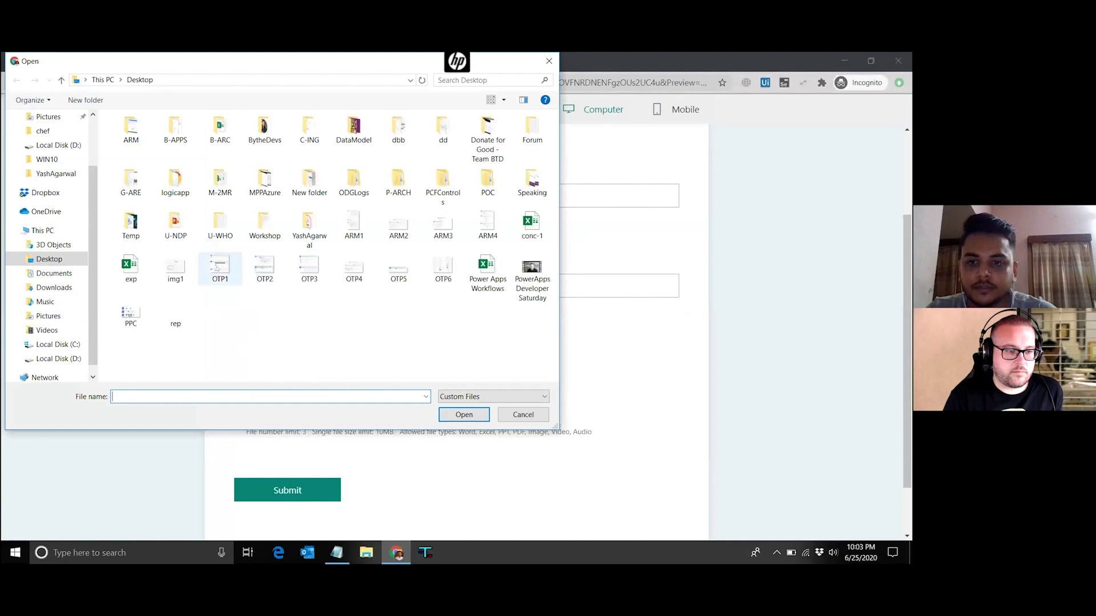
left_click(463, 414)
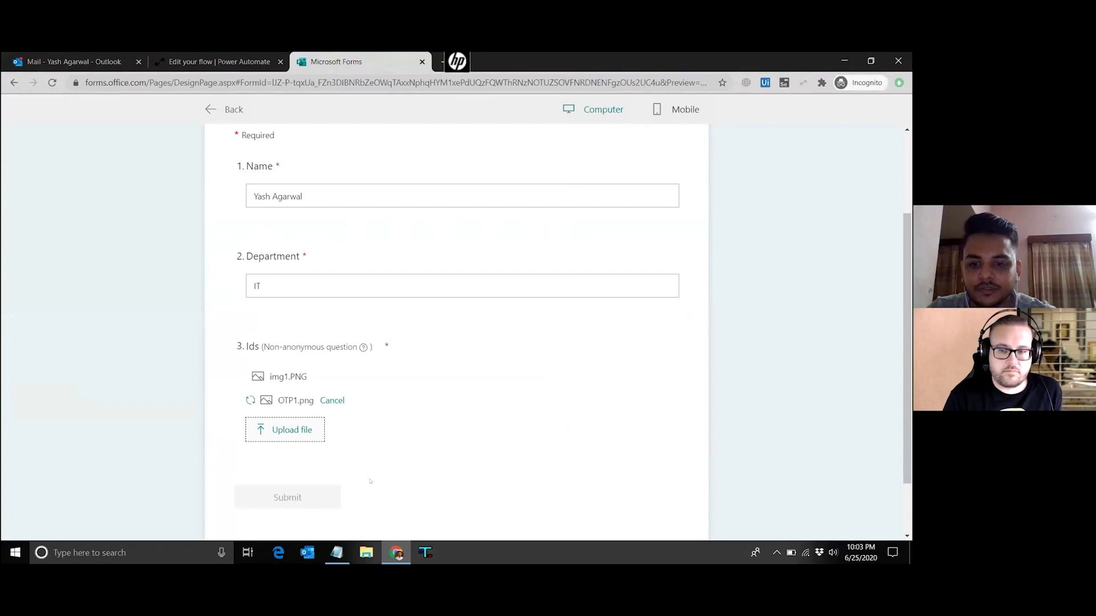
left_click(306, 503)
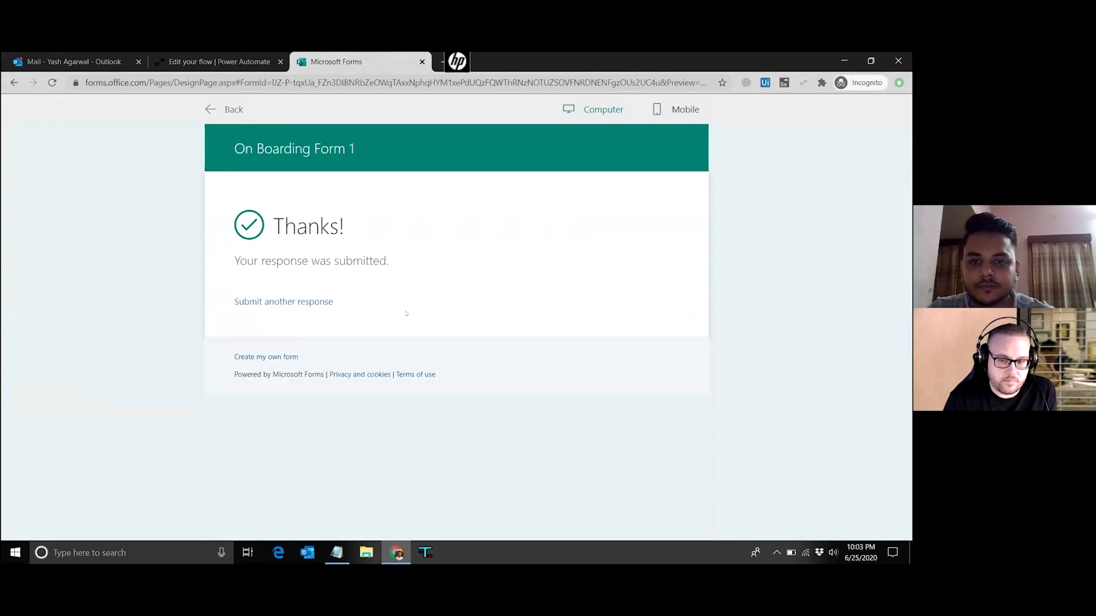
key("ctrl+shift+Tab")
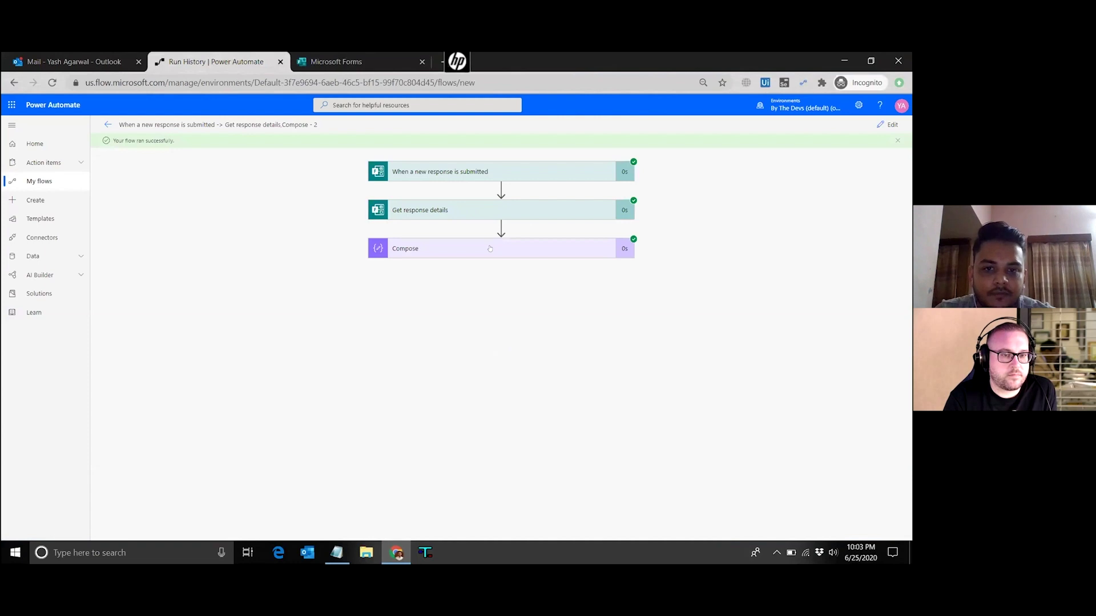
Expand the run's Compose step and select its Ids JSON of file names and links
left_click(497, 247)
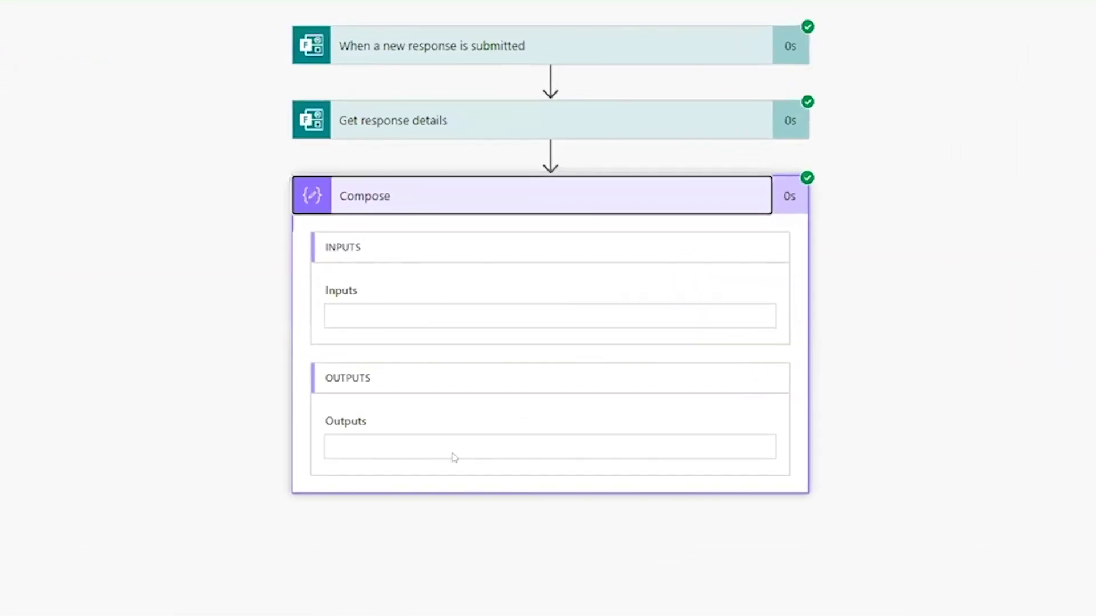
left_click(336, 312)
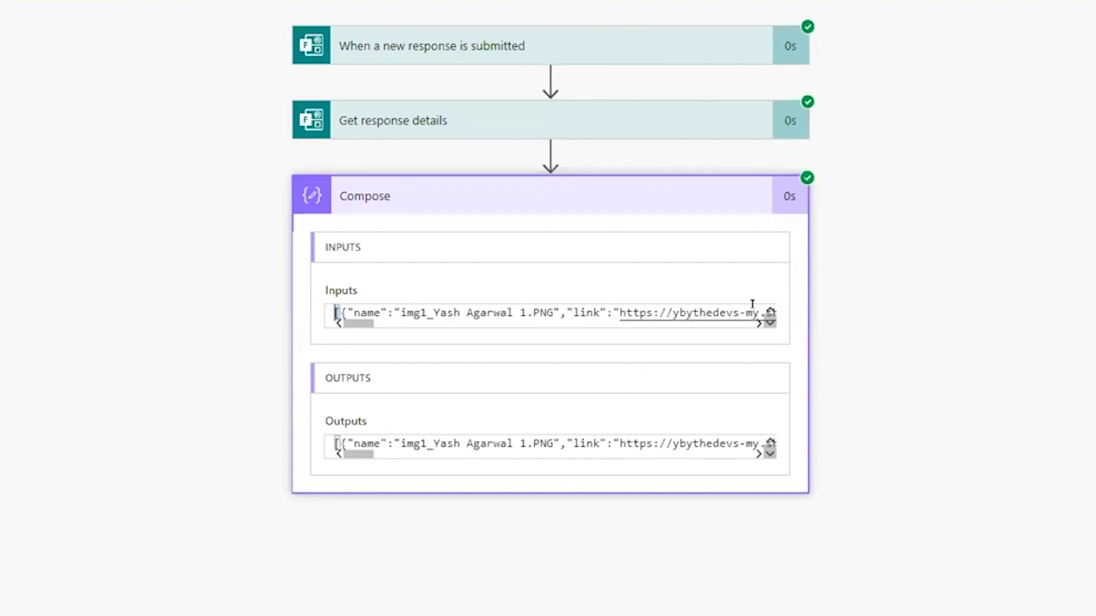
key("ctrl+a")
left_click_drag(739, 324, 395, 324)
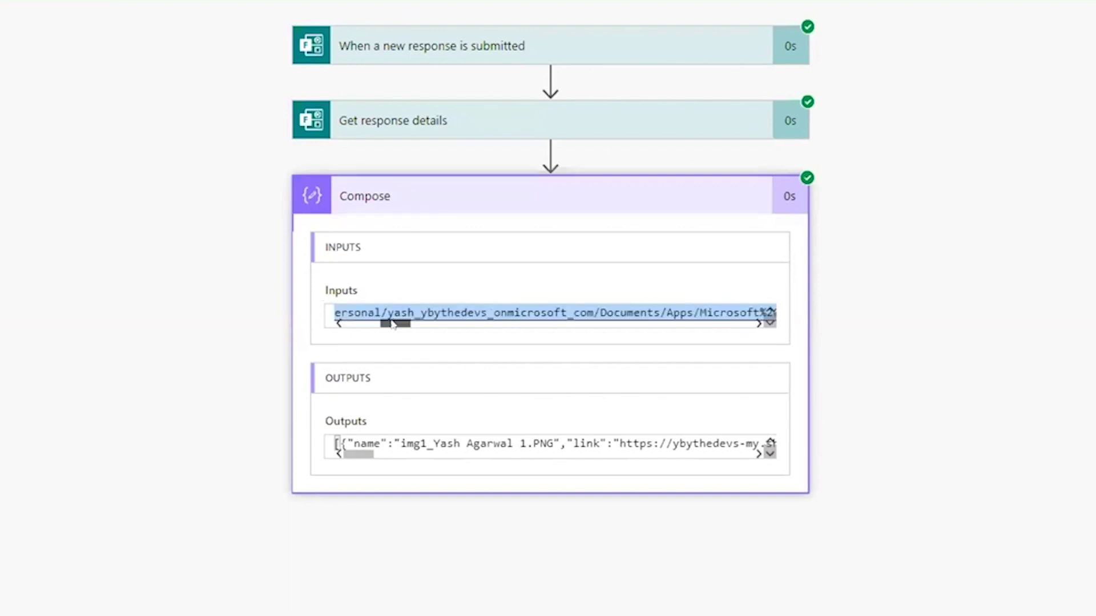
left_click(352, 323)
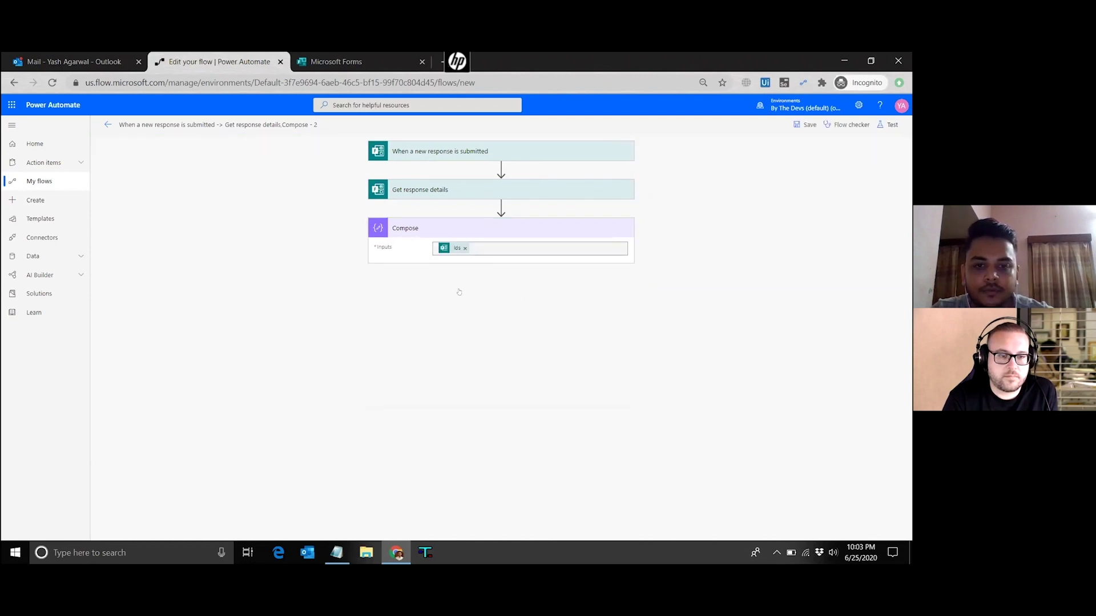
Add a Parse JSON action with the Ids answer as its content
left_click(453, 287)
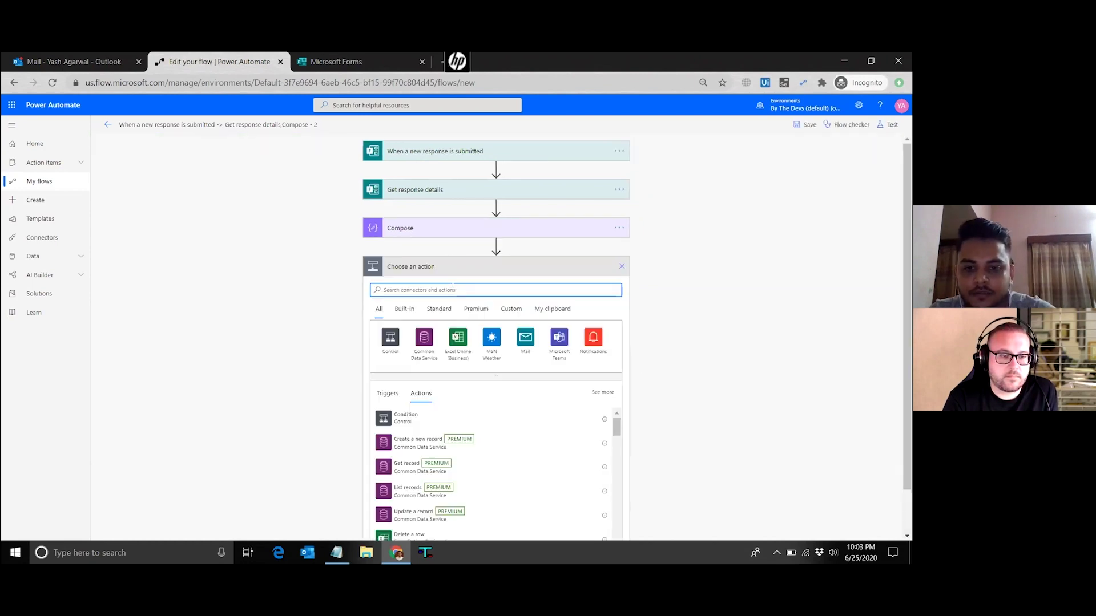
type("parse js")
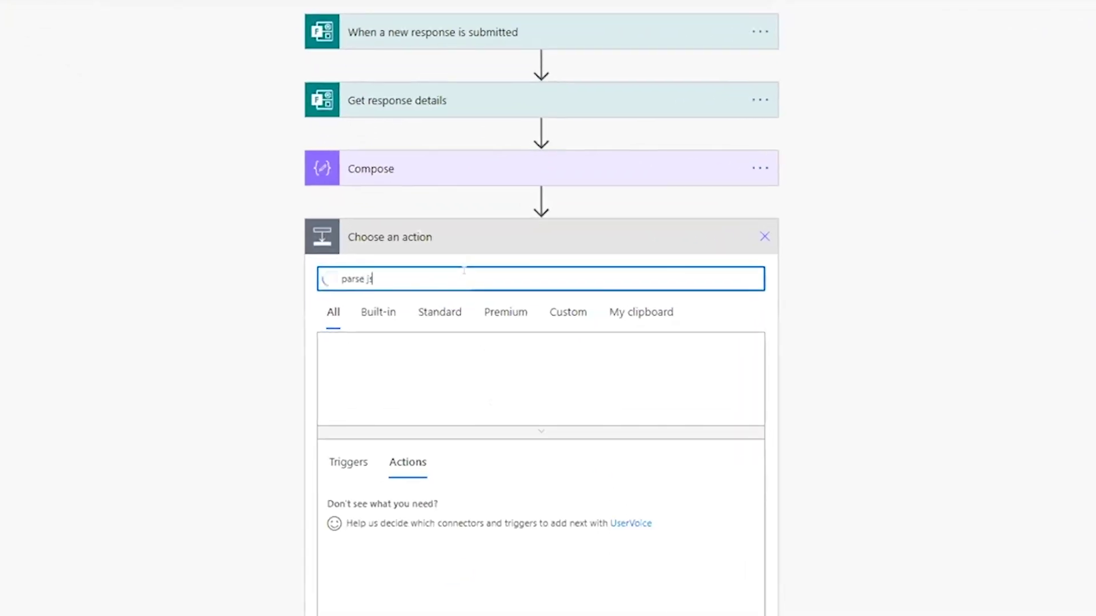
type("on")
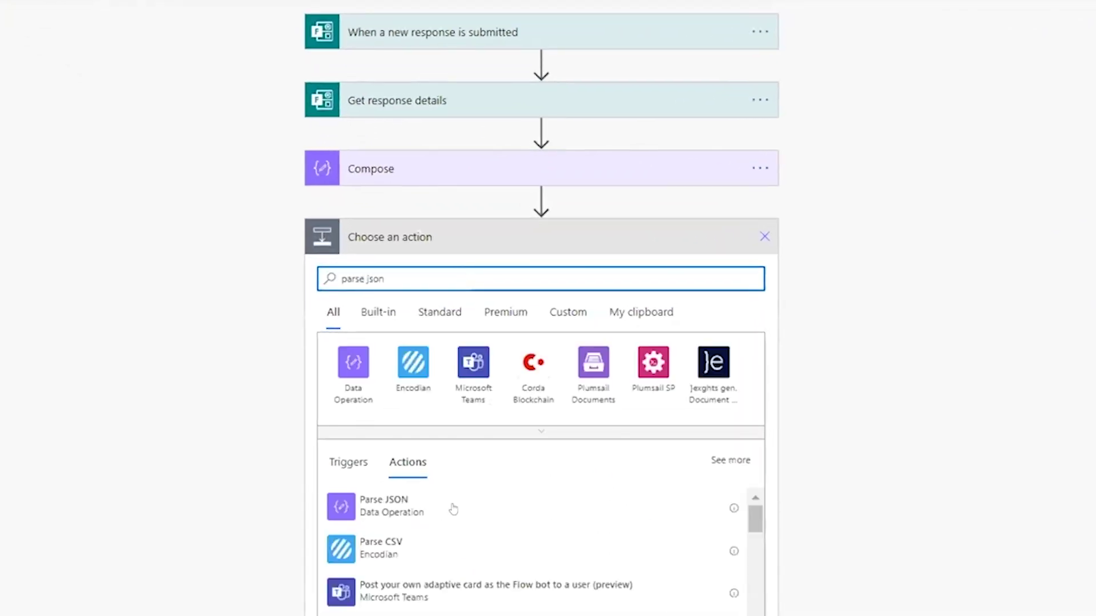
left_click(457, 507)
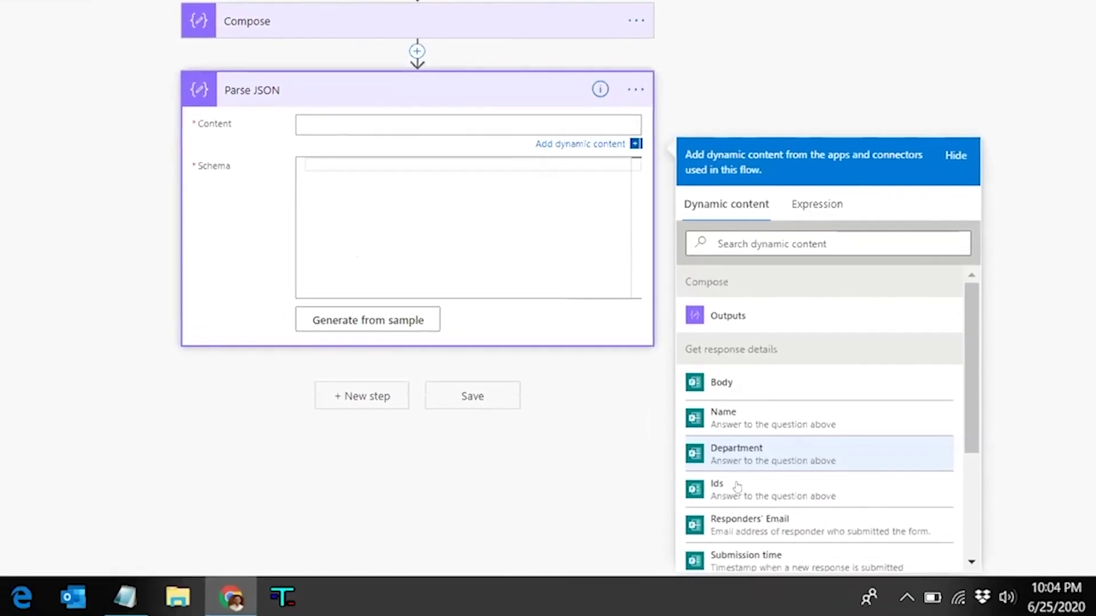
left_click(738, 487)
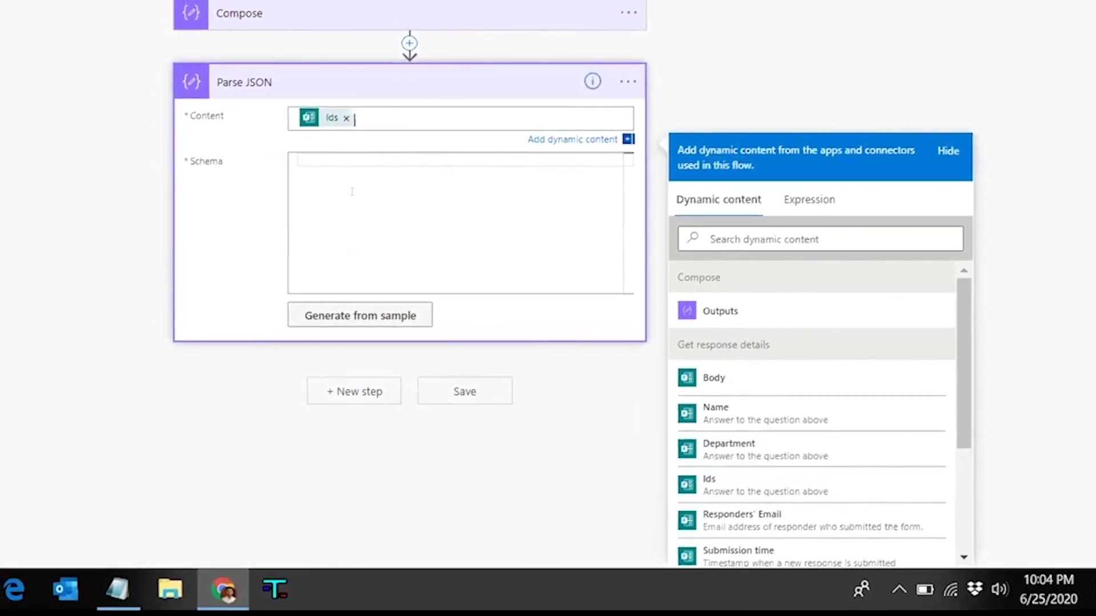
Generate the Parse JSON schema from the pasted Compose output sample
left_click(360, 316)
key("ctrl+v")
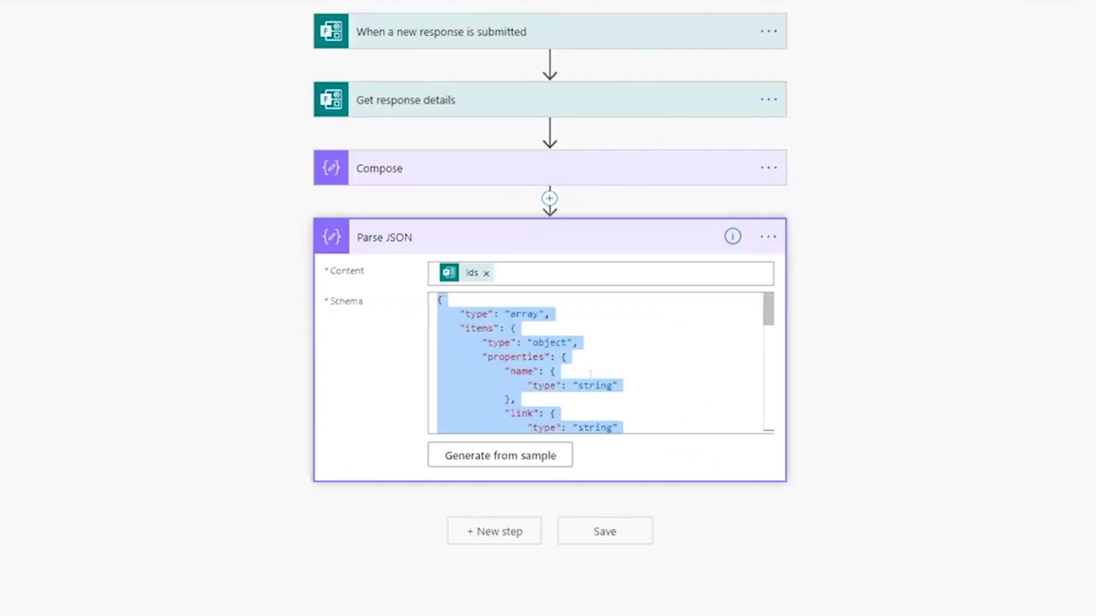
left_click(590, 374)
scroll(590, 374, "down", 5)
scroll(590, 374, "up", 5)
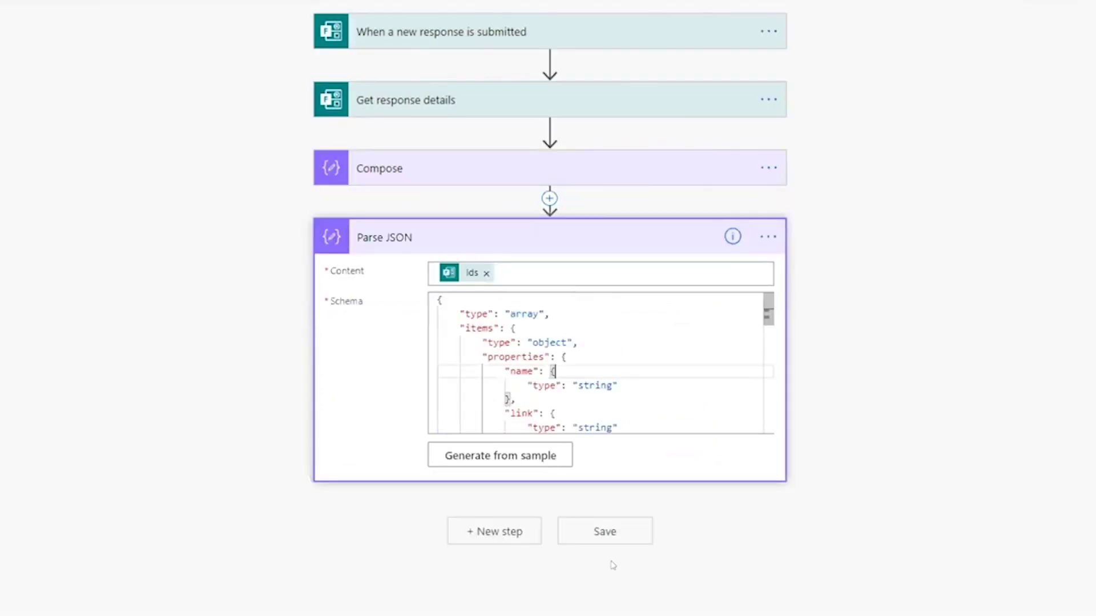
left_click(465, 526)
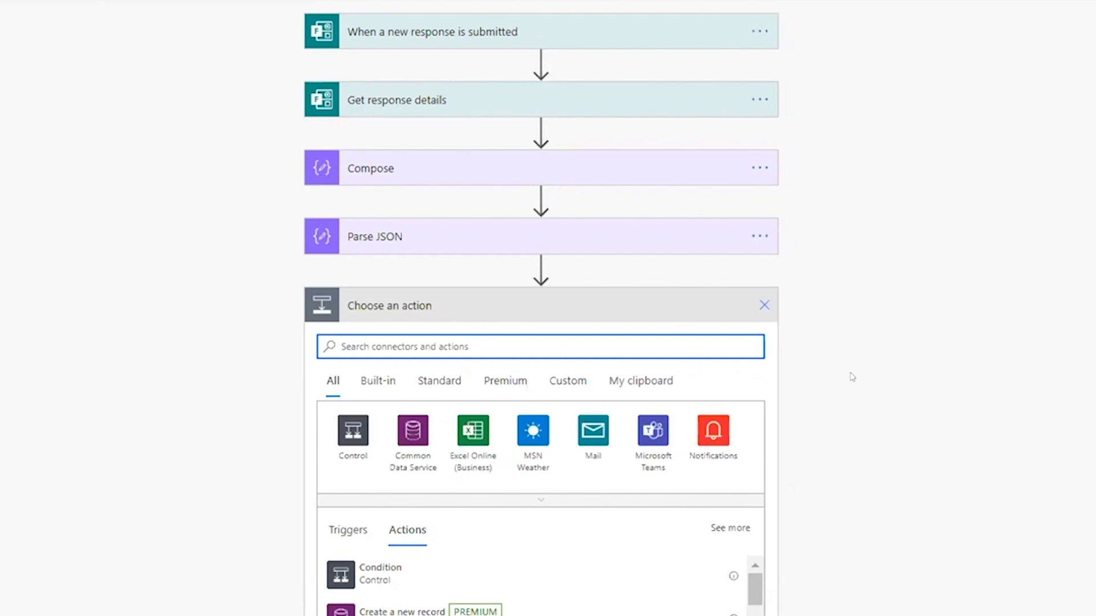
Add SharePoint's 'Get file content using path' action, then delete it
type("get file")
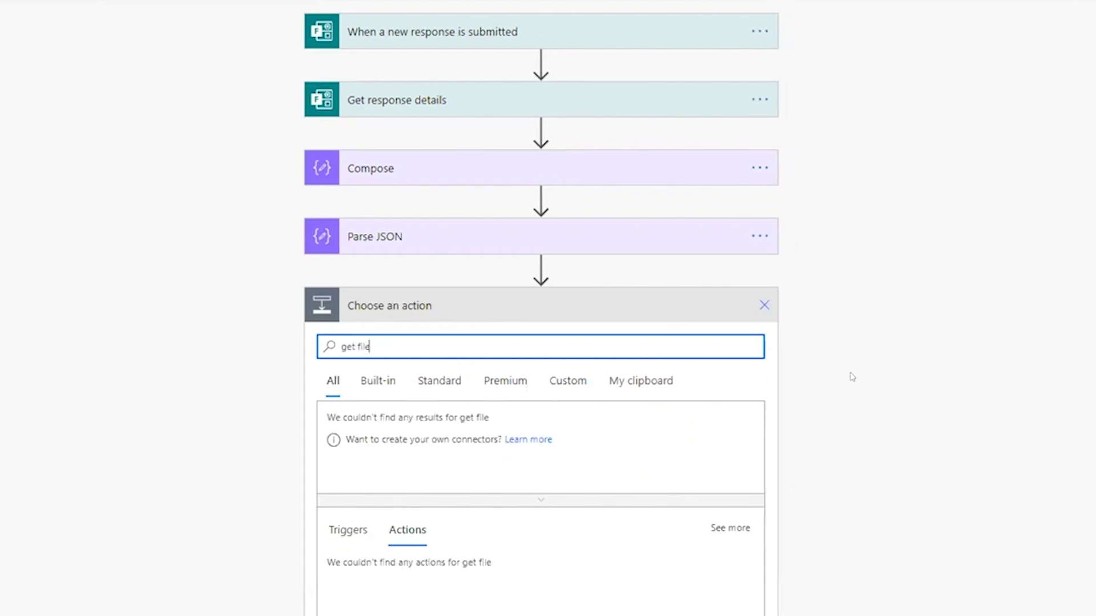
type(" content")
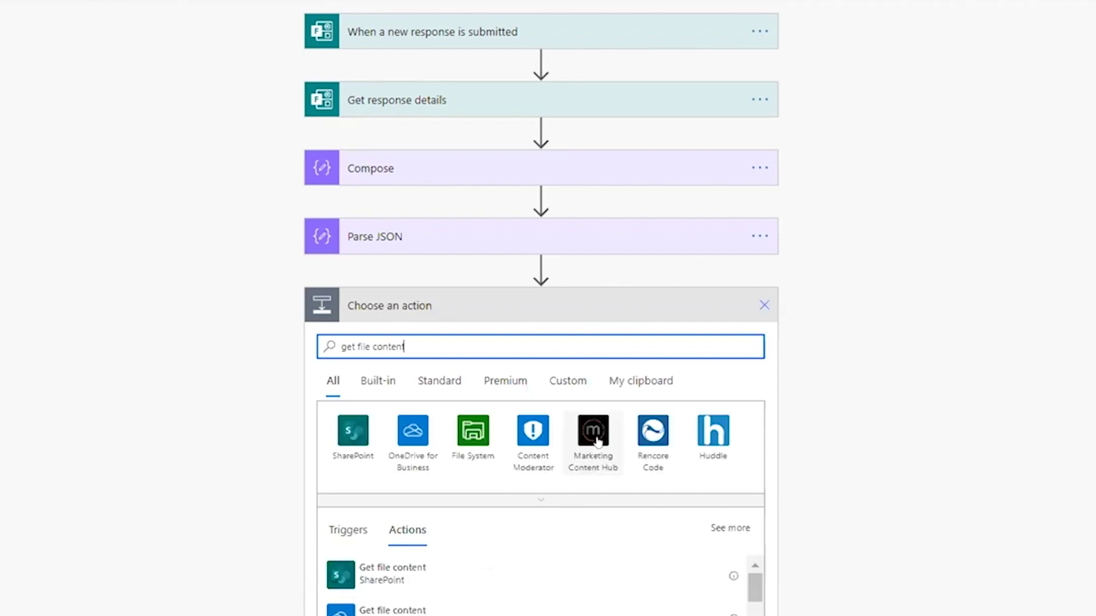
scroll(597, 440, "down", 3)
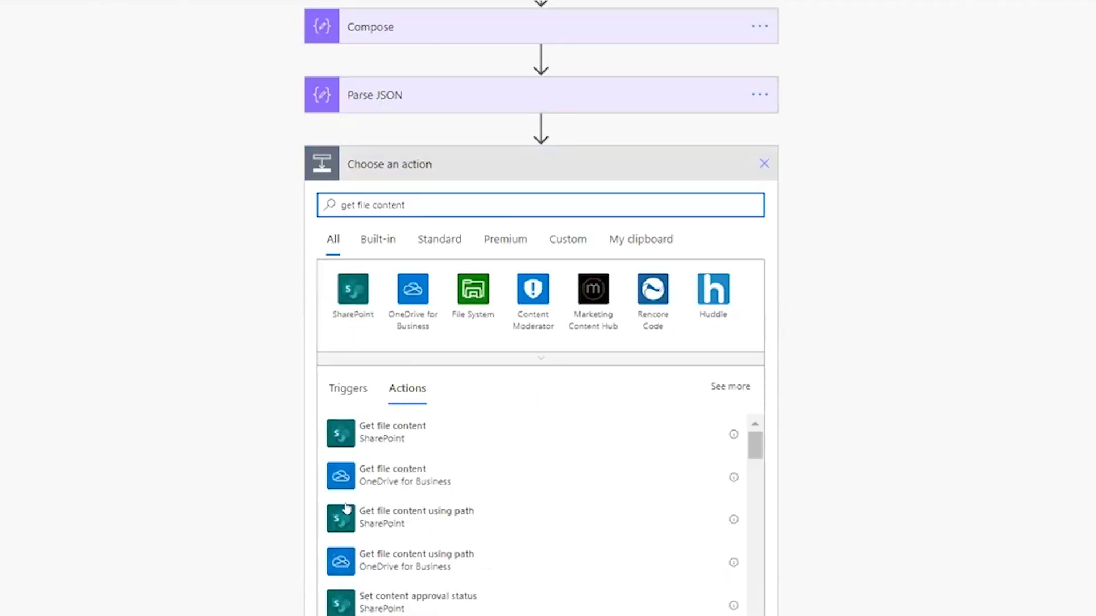
left_click(396, 518)
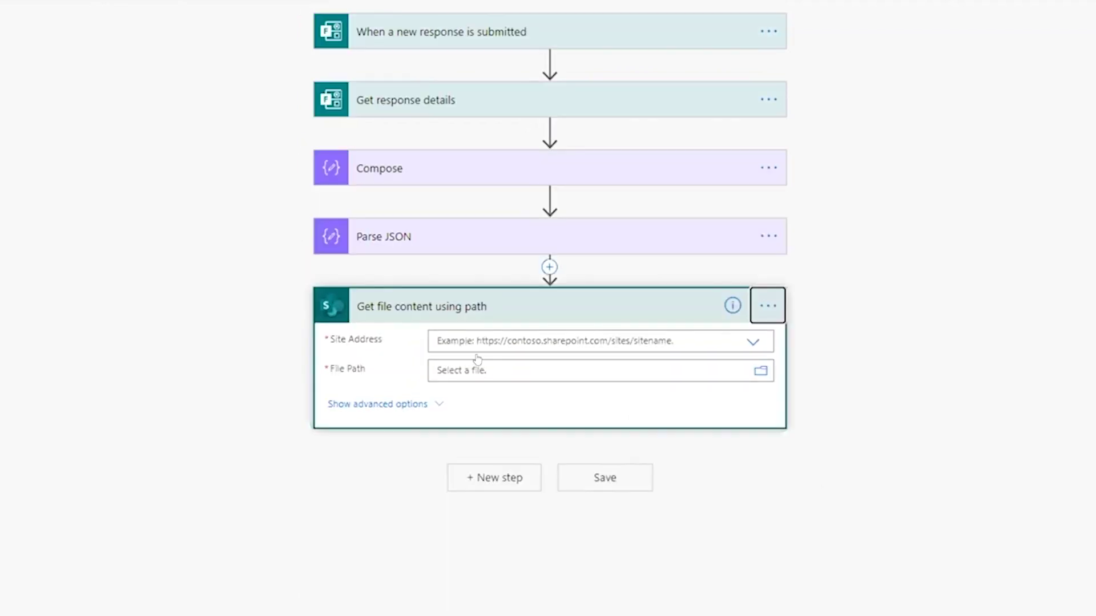
key("Delete")
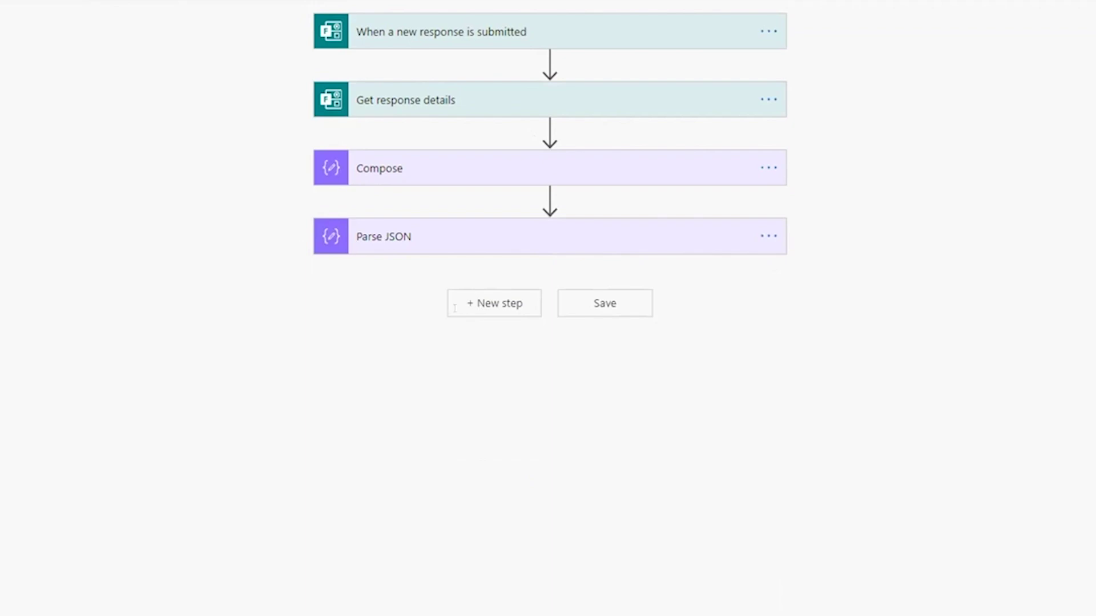
In a new step after Parse JSON, browse OneDrive actions, then search 'get file co'
left_click(455, 308)
type("one dirve")
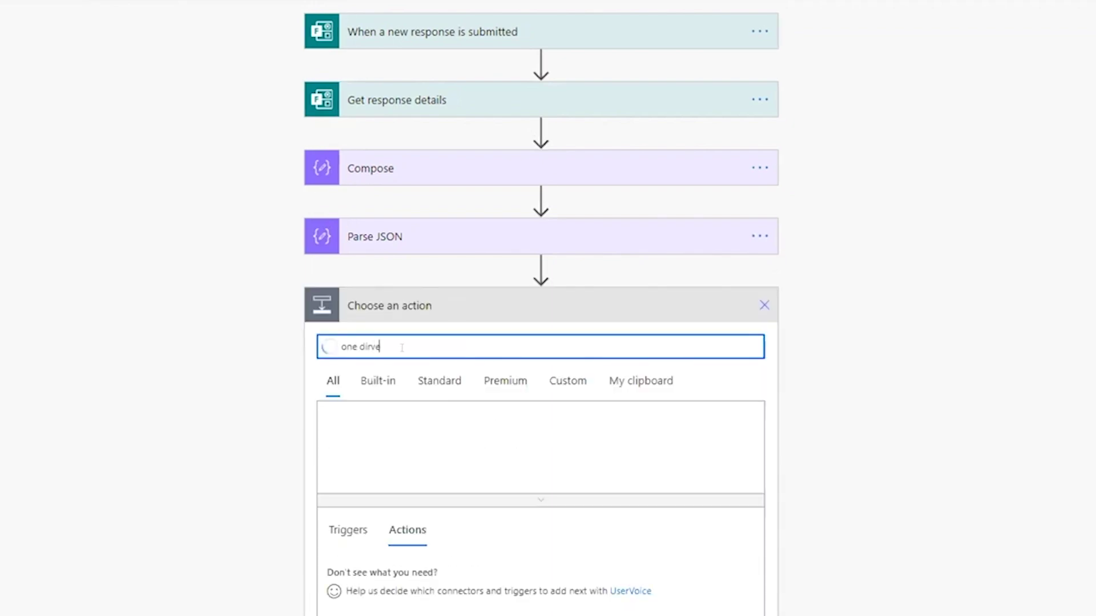
key("BackSpace")
key("BackSpace")
key("BackSpace")
key("BackSpace")
type("rive")
key("Left")
key("Left")
key("Left")
key("Left")
key("Left")
key("BackSpace")
scroll(402, 348, "down", 1)
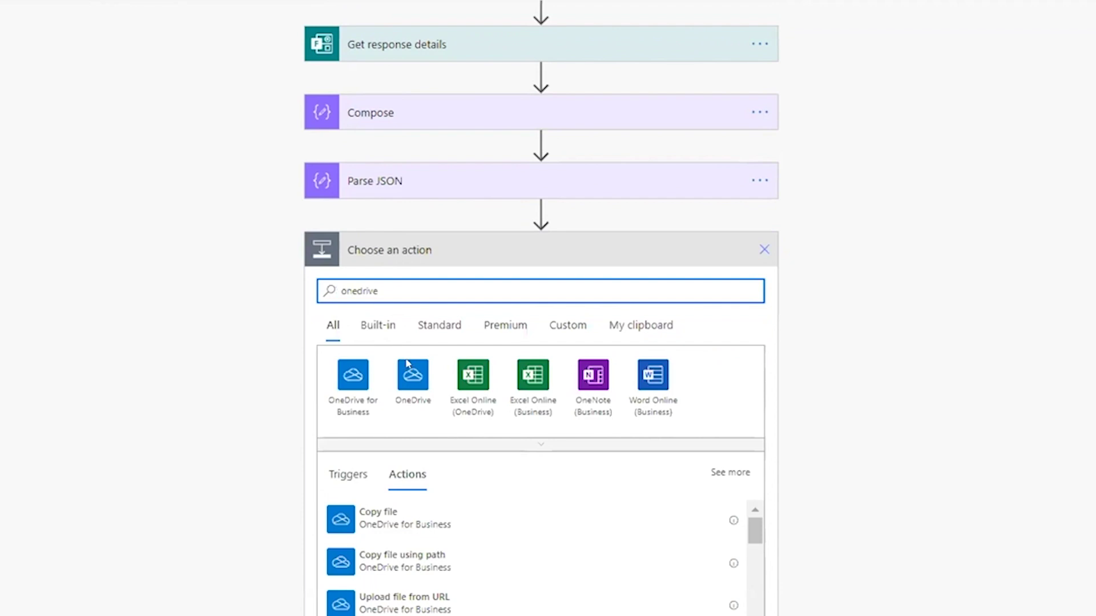
scroll(438, 252, "down", 2)
double_click(395, 204)
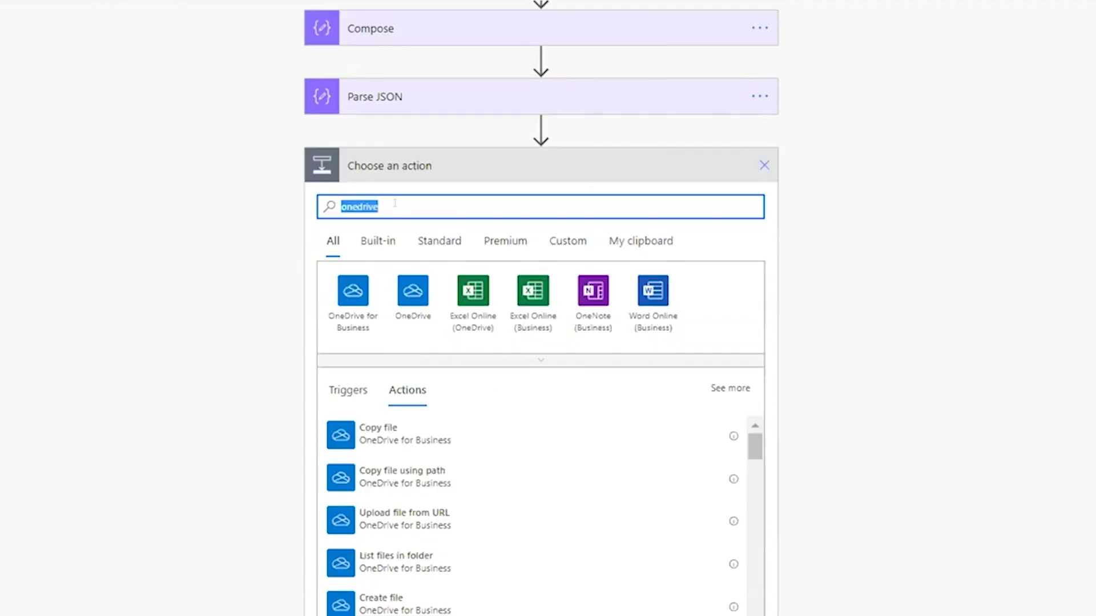
type("get f")
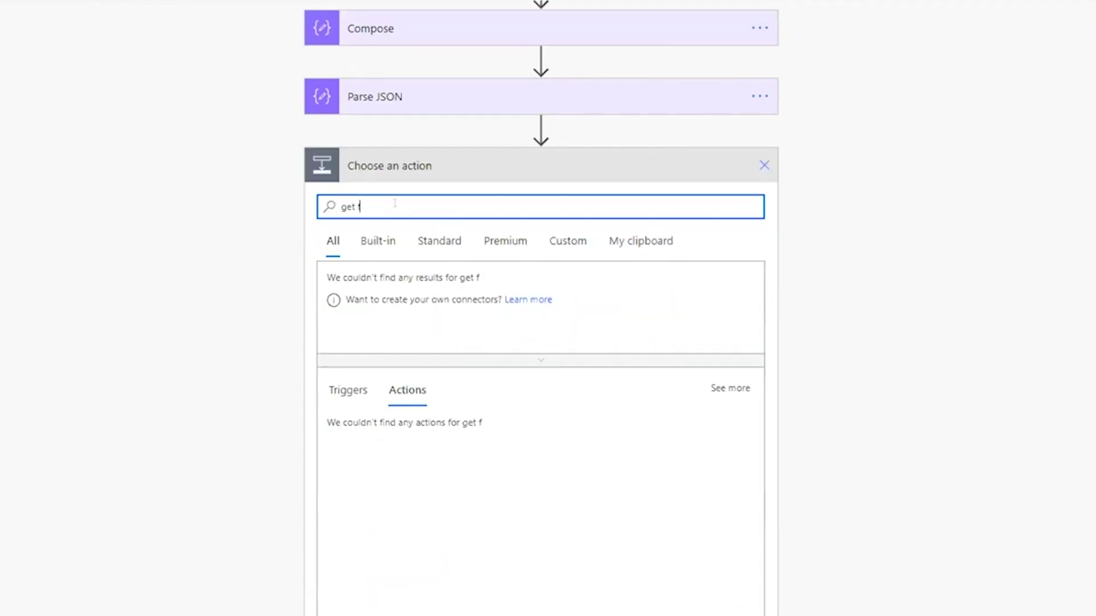
type("ile co")
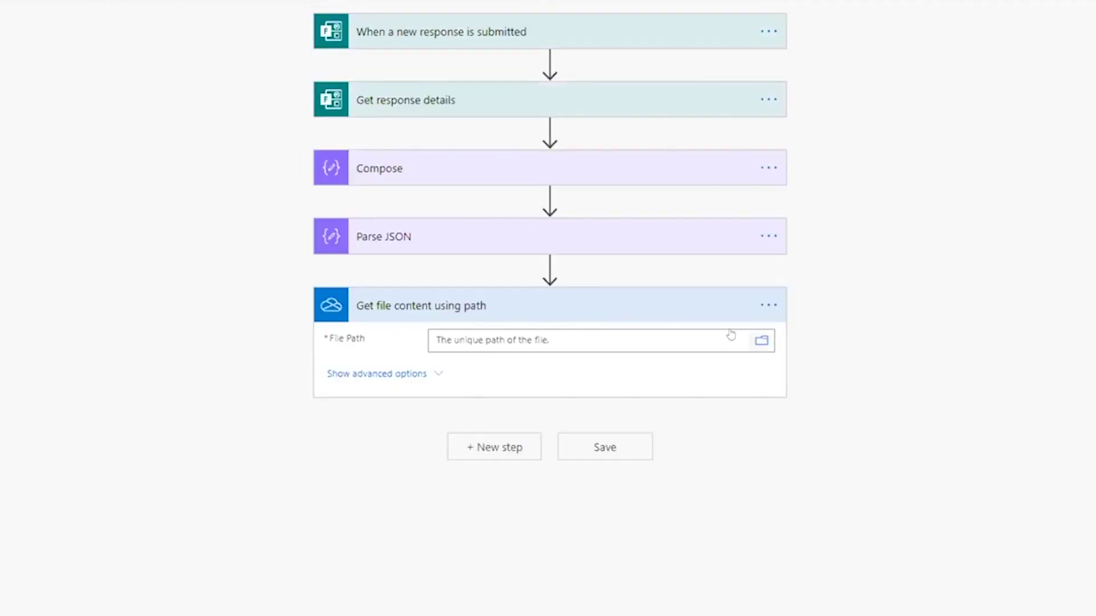
Browse File Path to Root > Apps > Microsoft Forms > On Boarding Form > Question
left_click(762, 340)
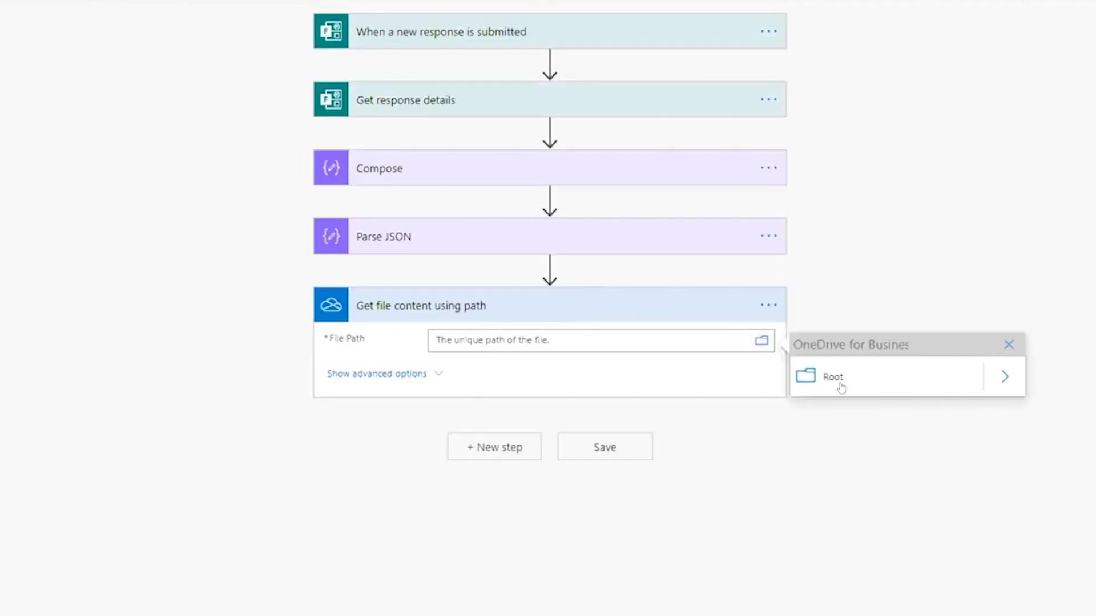
left_click(992, 387)
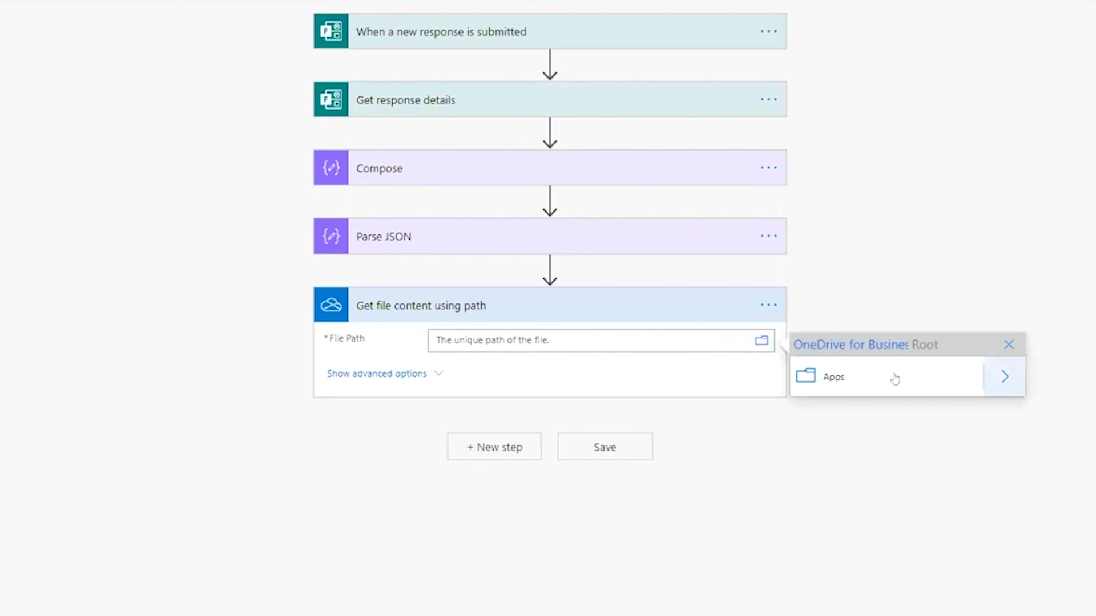
left_click(1000, 377)
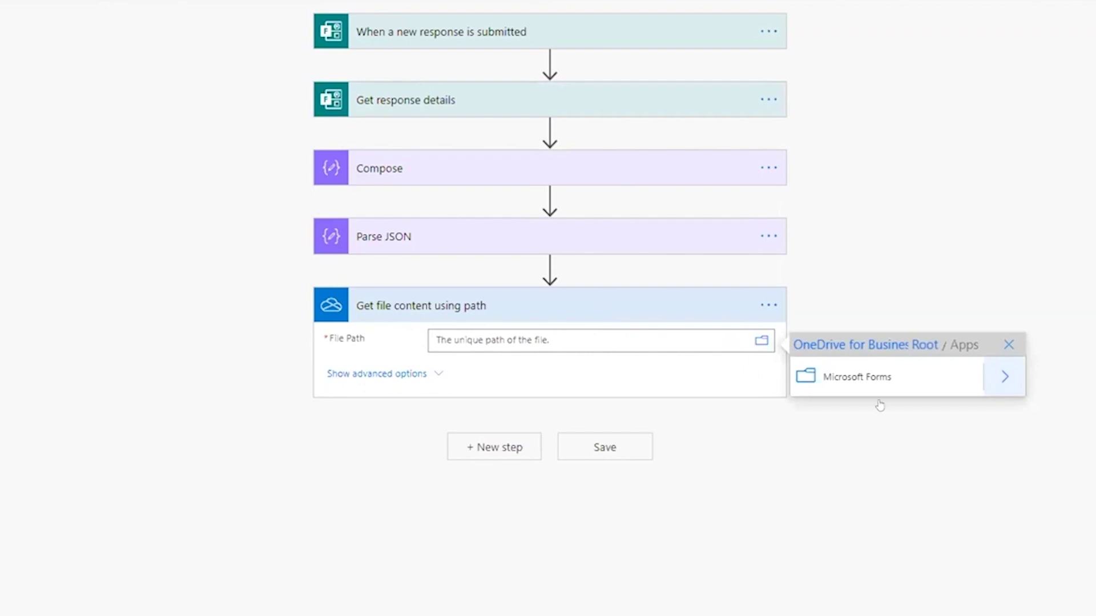
left_click(993, 378)
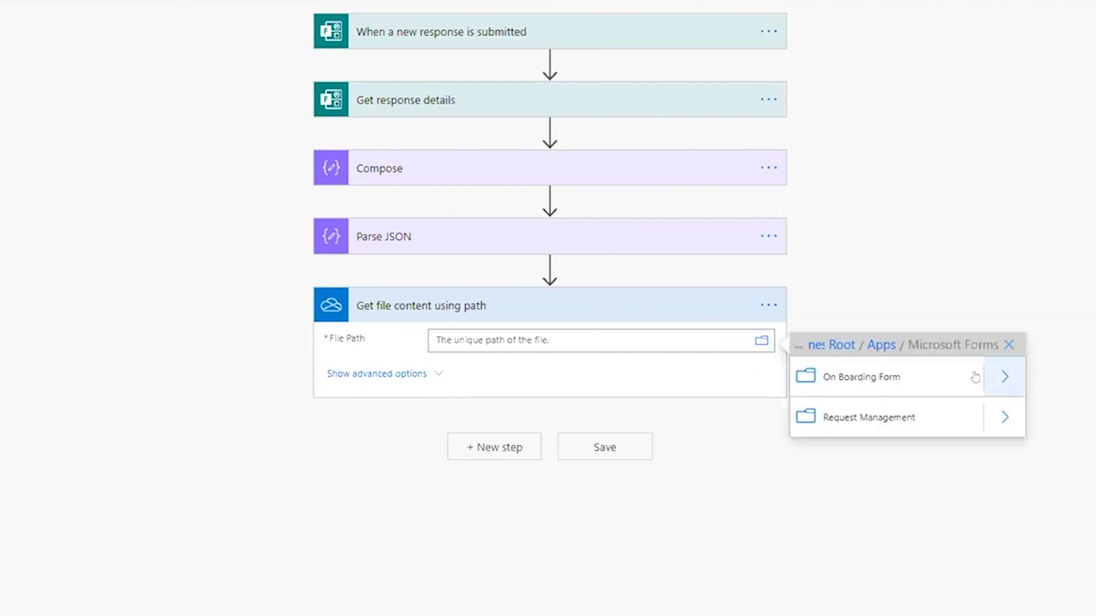
left_click(1003, 376)
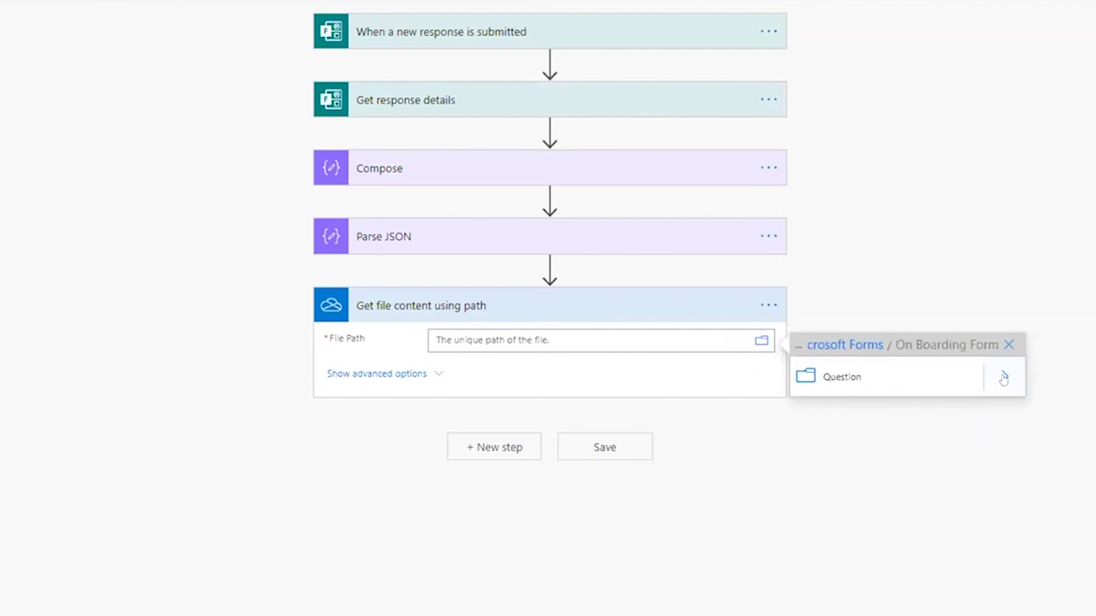
left_click(1003, 378)
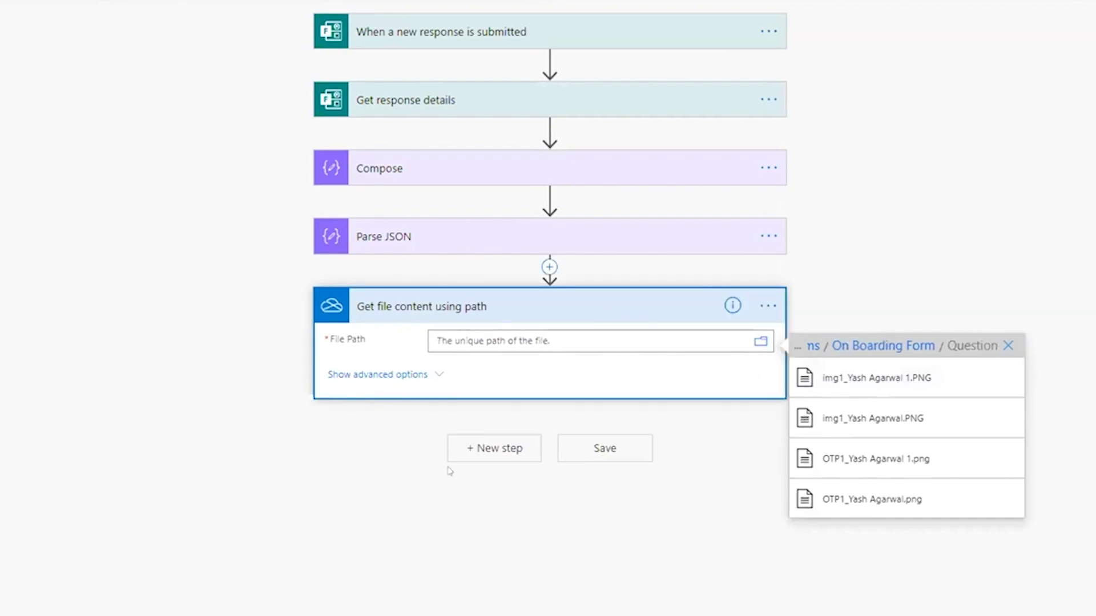
key("alt+Tab")
Set File Path to '/Apps/Microsoft Forms/On Boarding Form/Question/' plus the Parse JSON file name
double_click(549, 592)
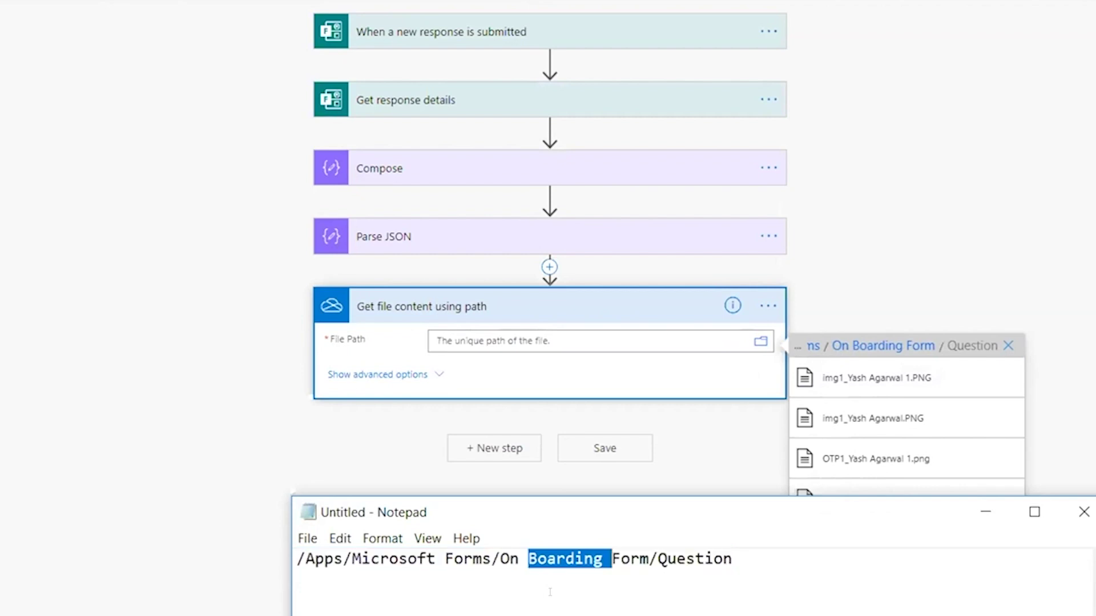
key("ctrl+a")
key("ctrl+c")
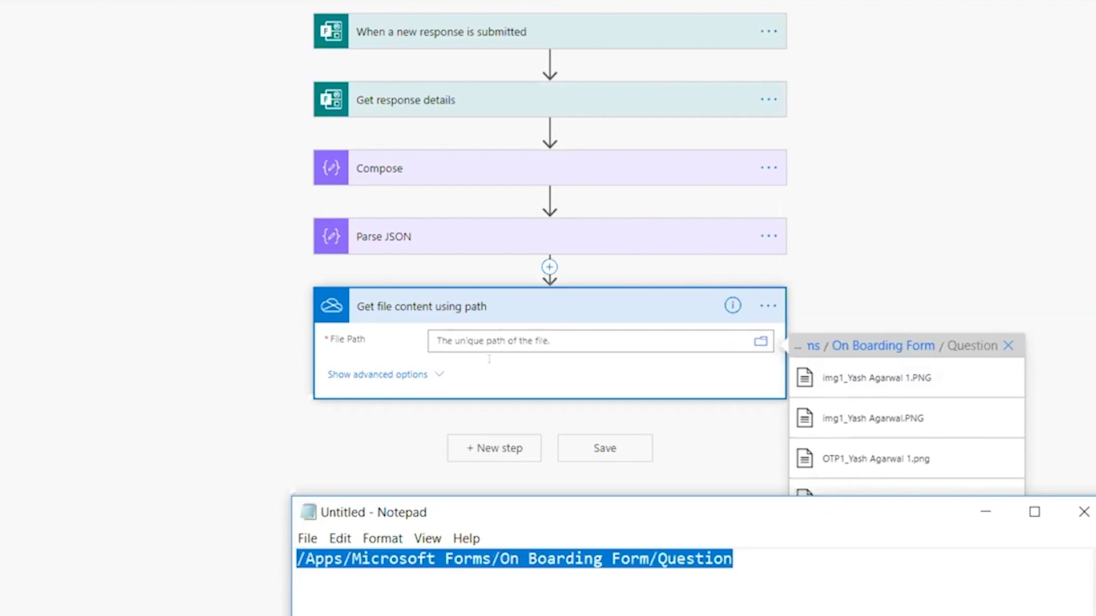
key("alt+Tab")
left_click(589, 345)
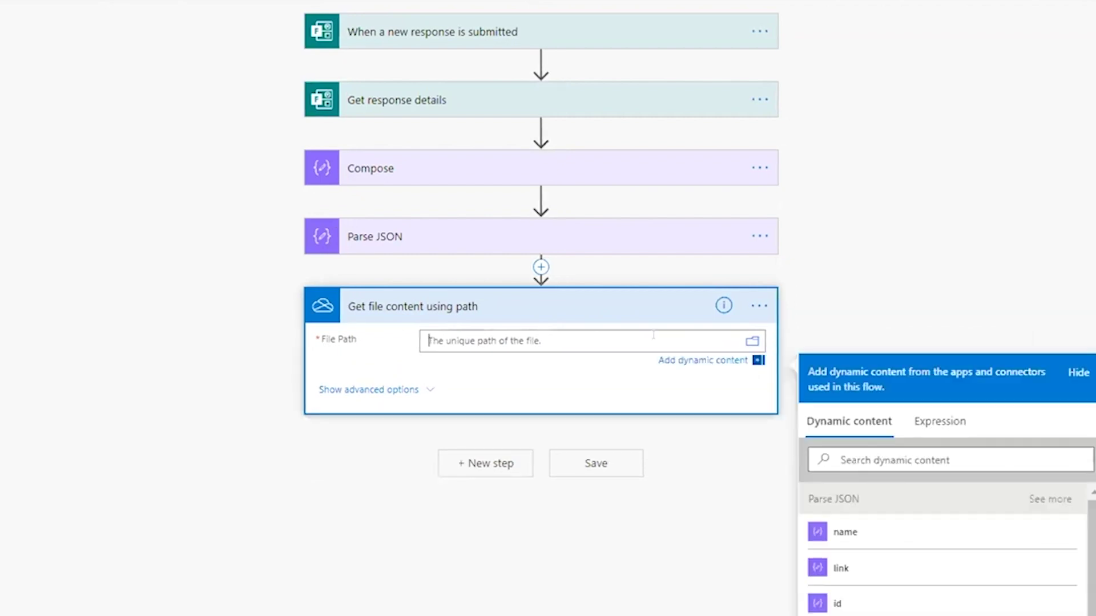
key("ctrl+v")
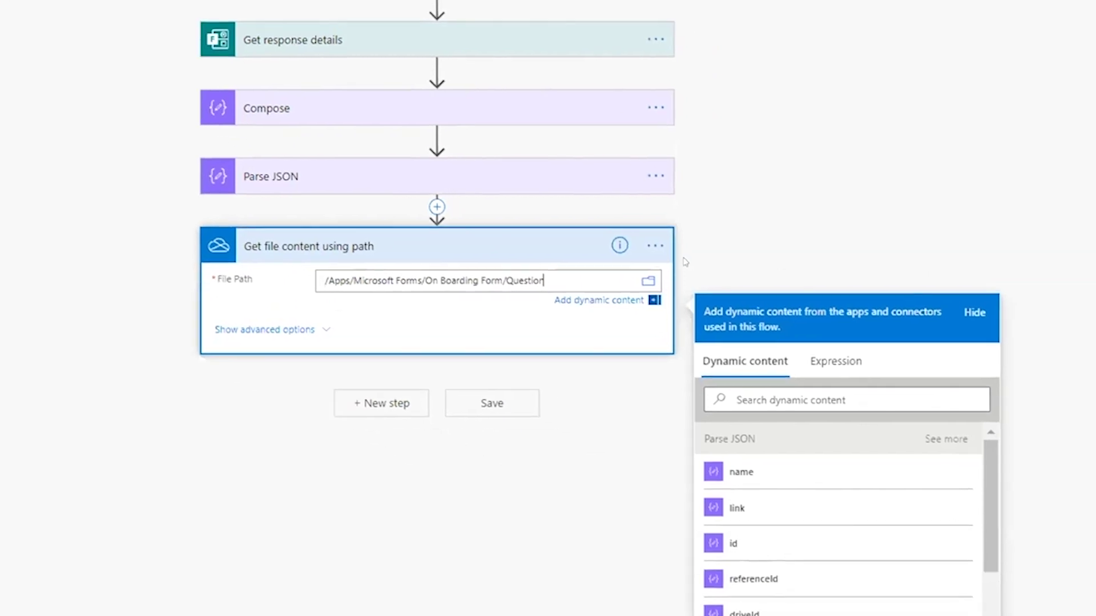
type("/")
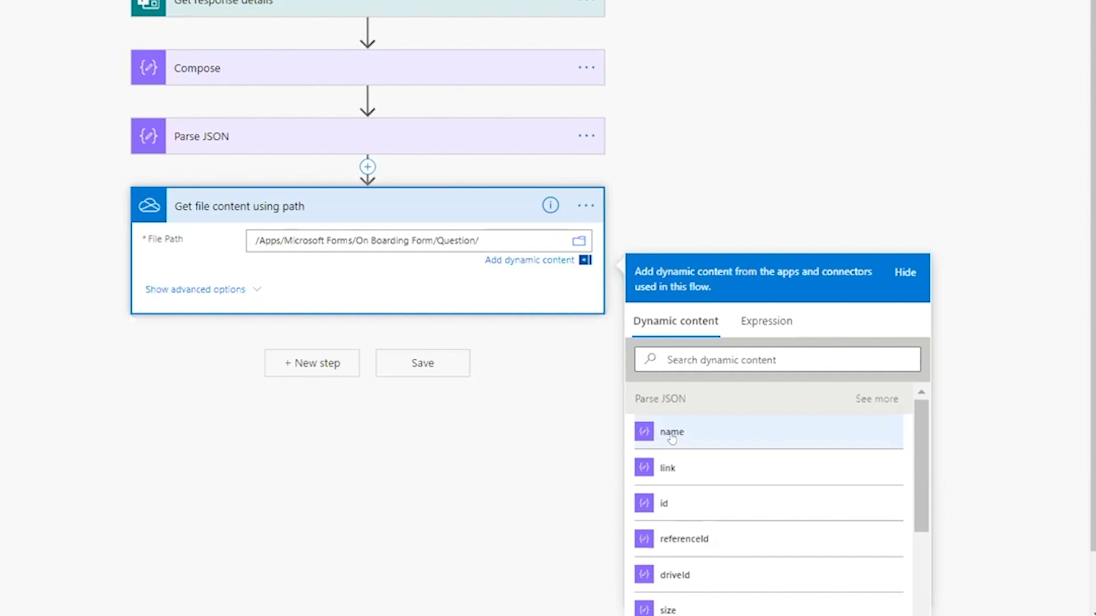
left_click(672, 434)
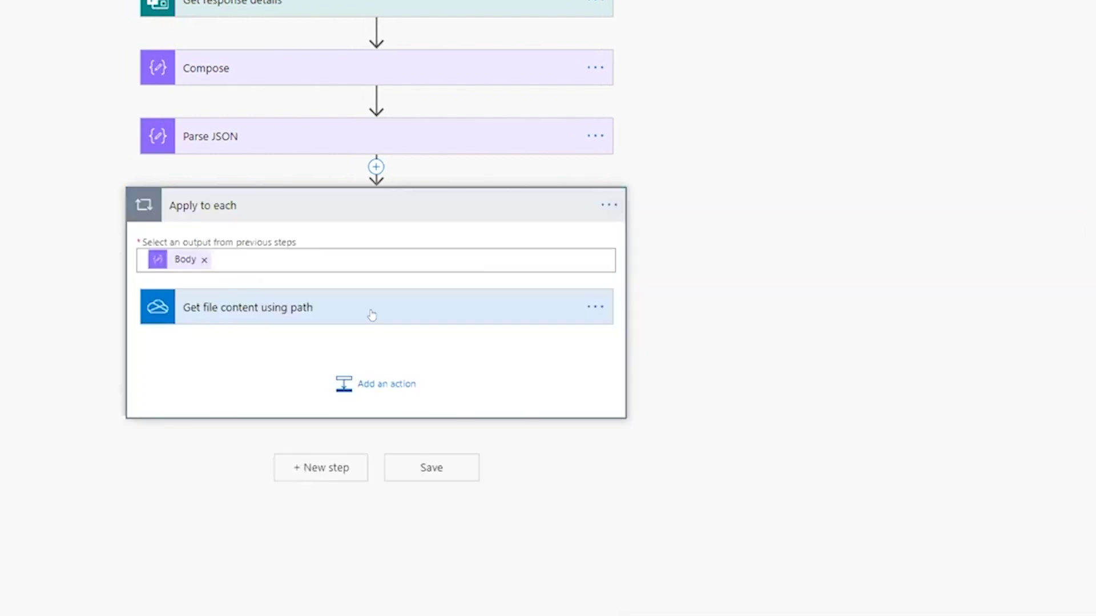
left_click(495, 303)
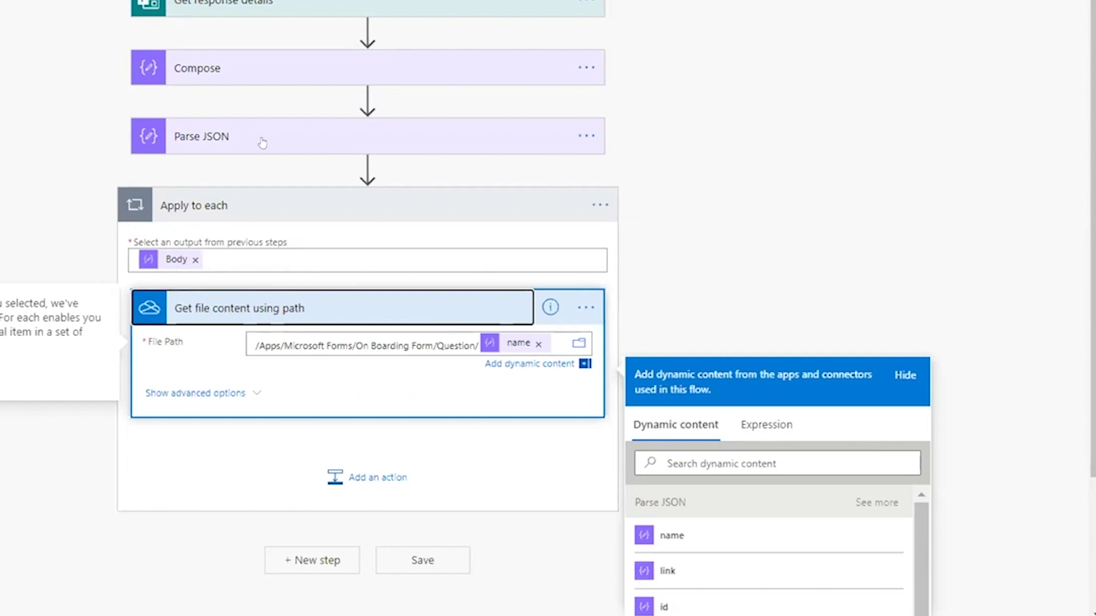
scroll(262, 142, "down", 3)
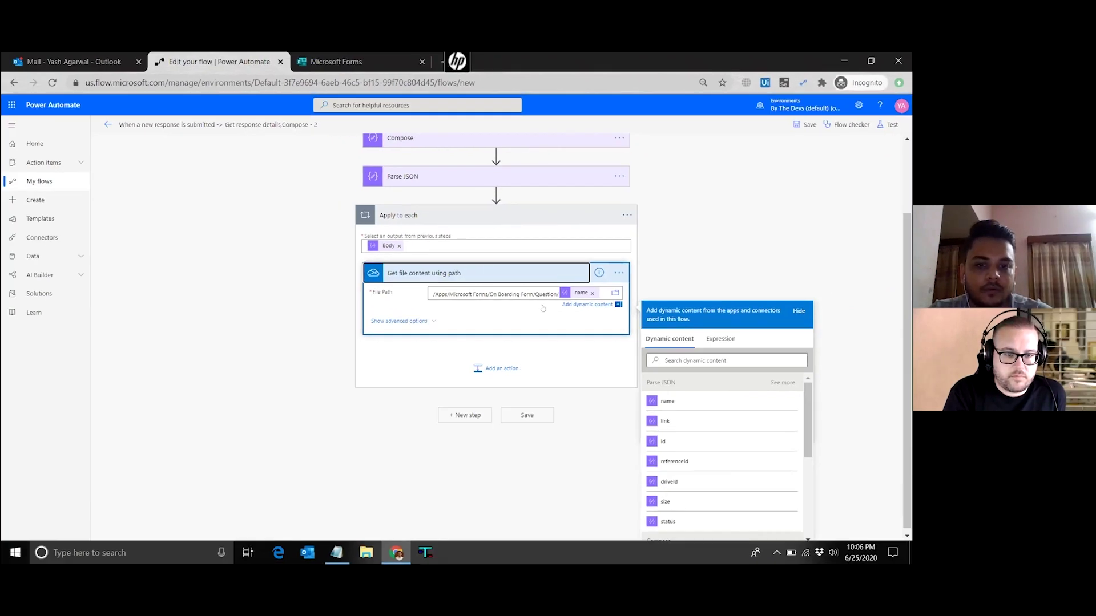
left_click(539, 273)
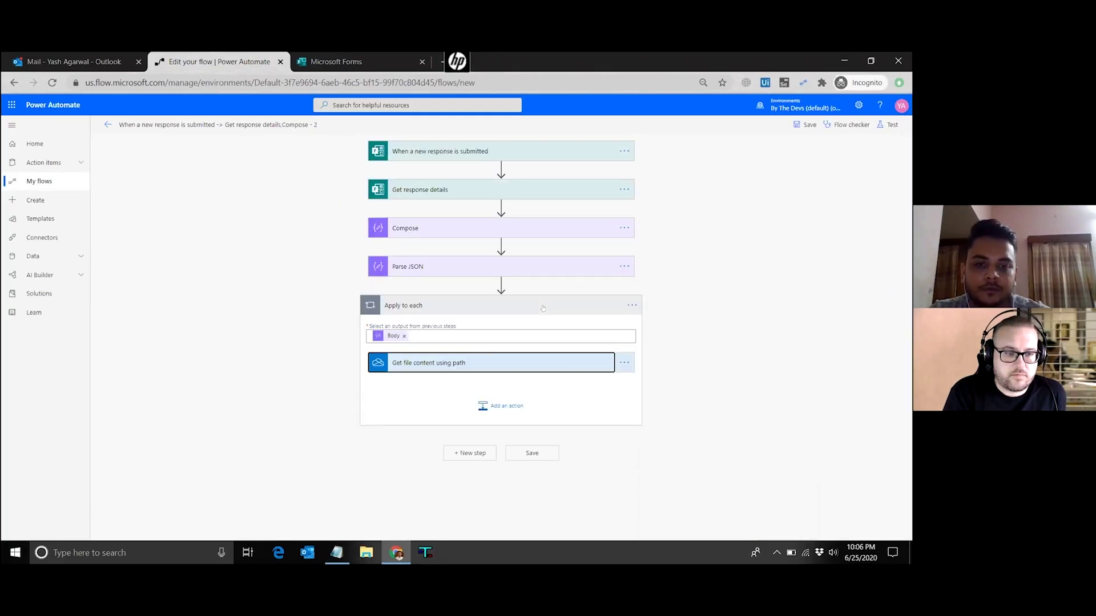
Insert an Initialize variable action named 'files' of type Array below Get response details
left_click(500, 207)
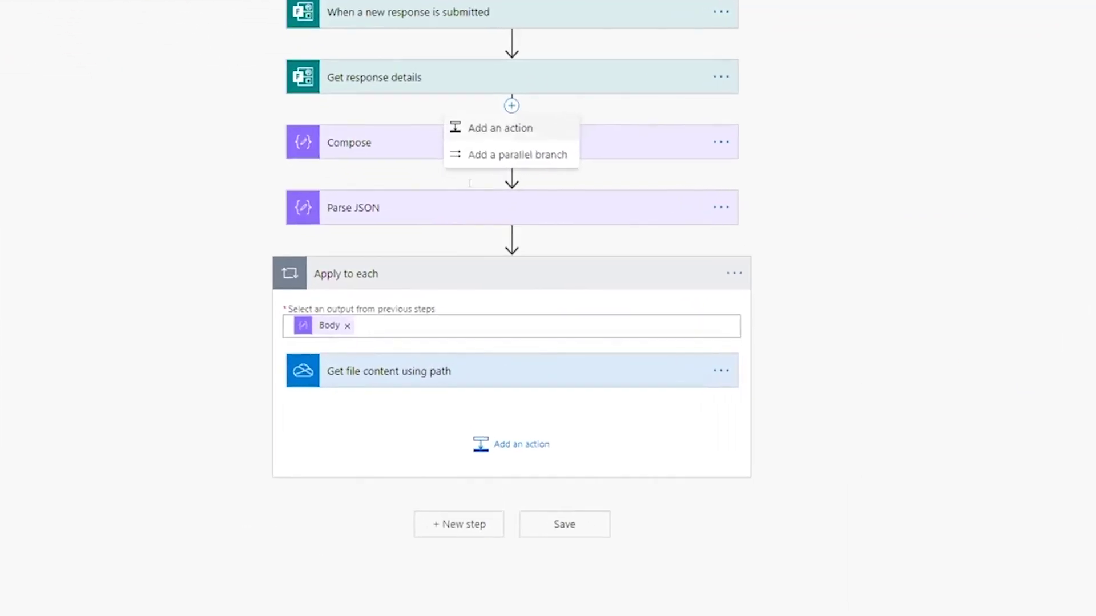
left_click(485, 221)
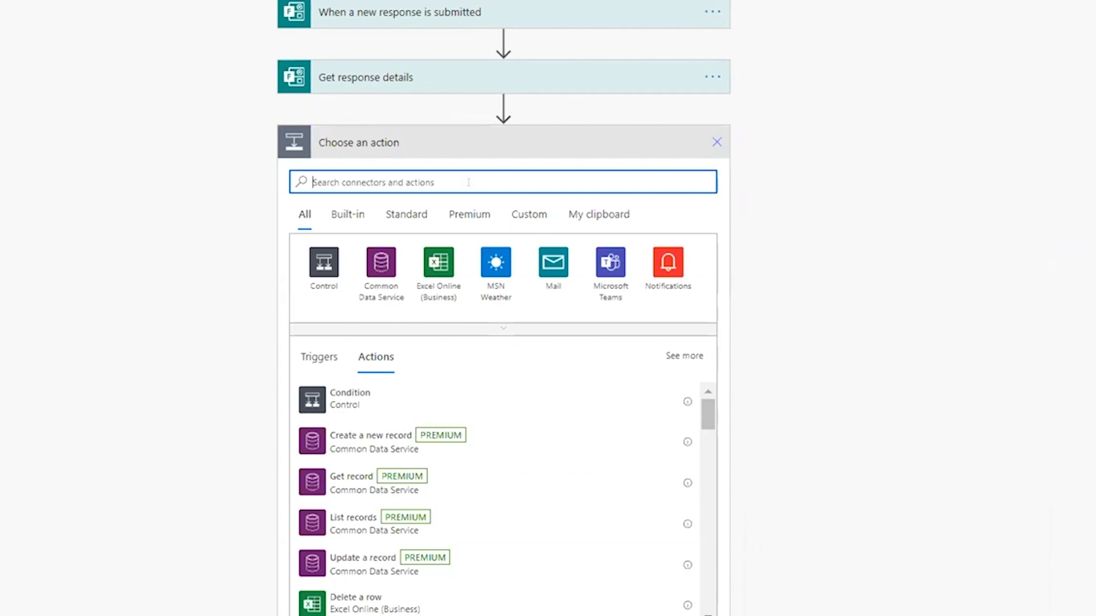
type("initi")
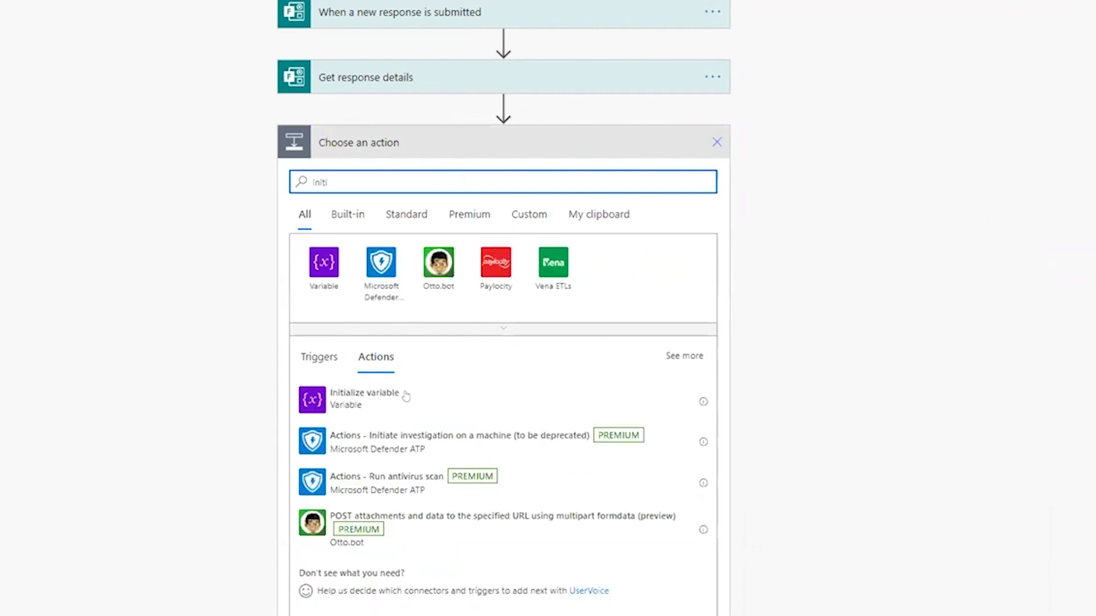
left_click(405, 394)
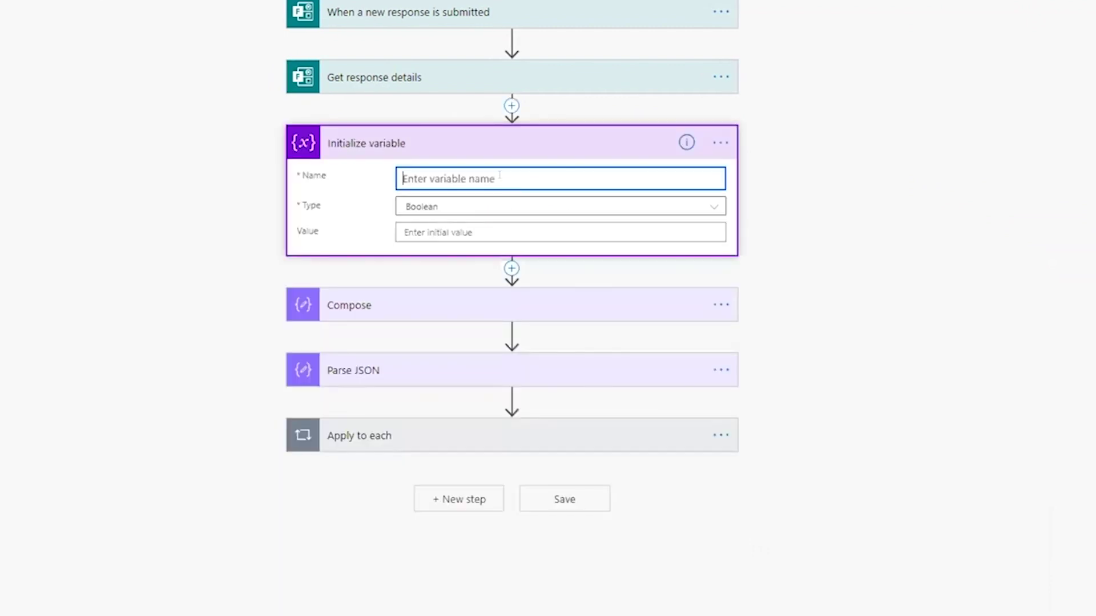
type("files")
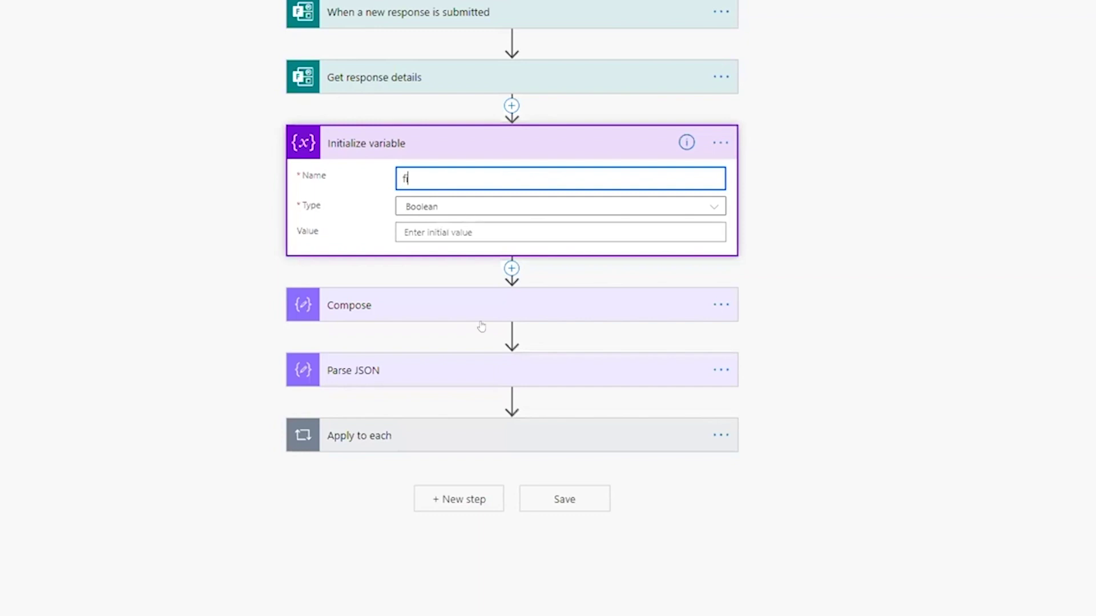
left_click(605, 206)
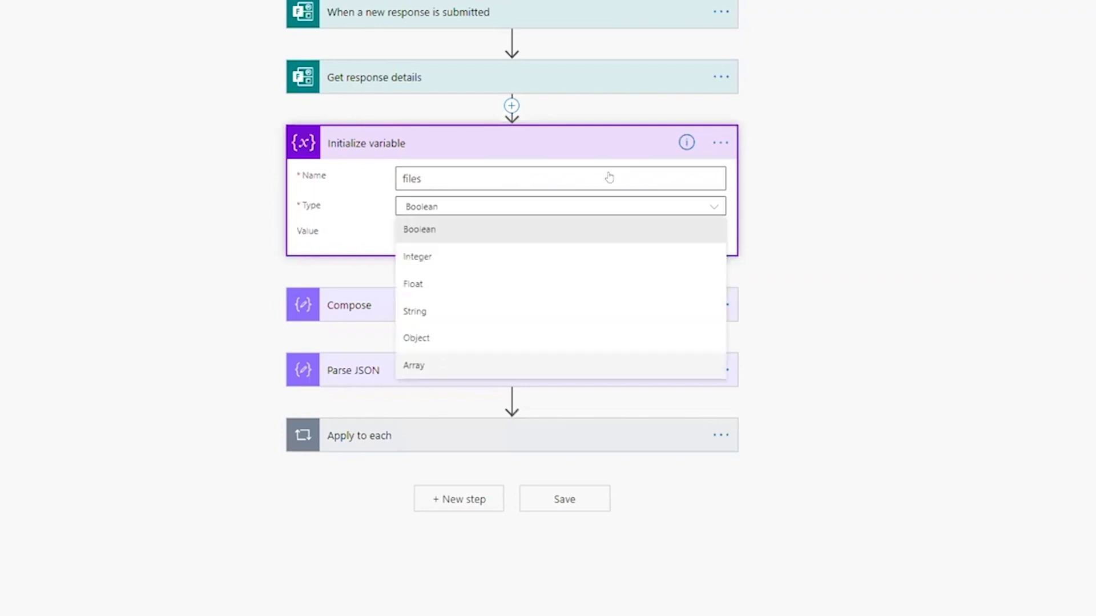
key("End")
key("Return")
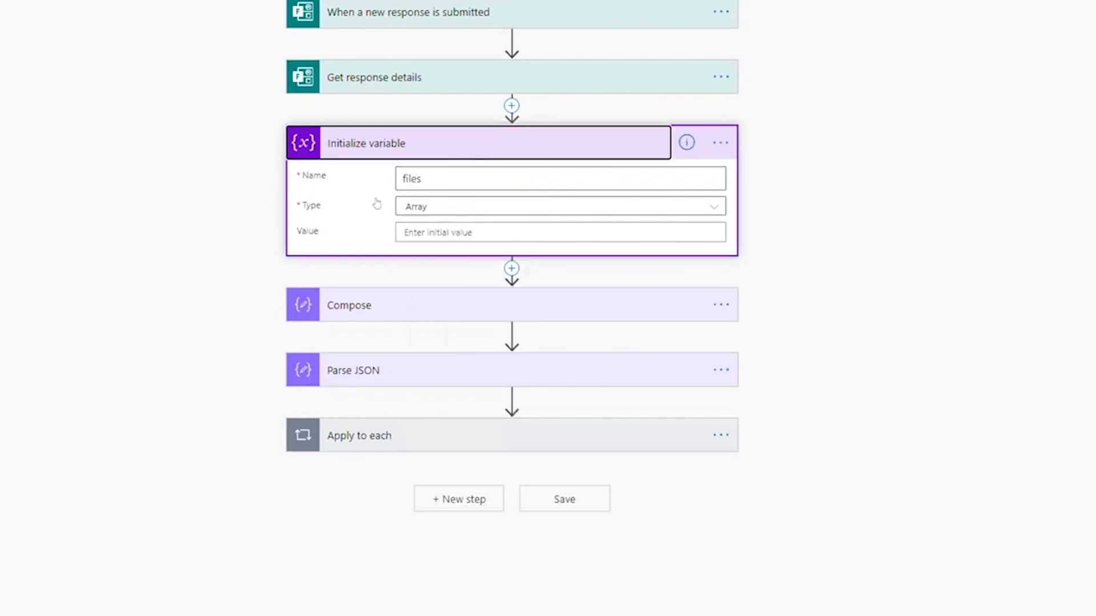
key("Return")
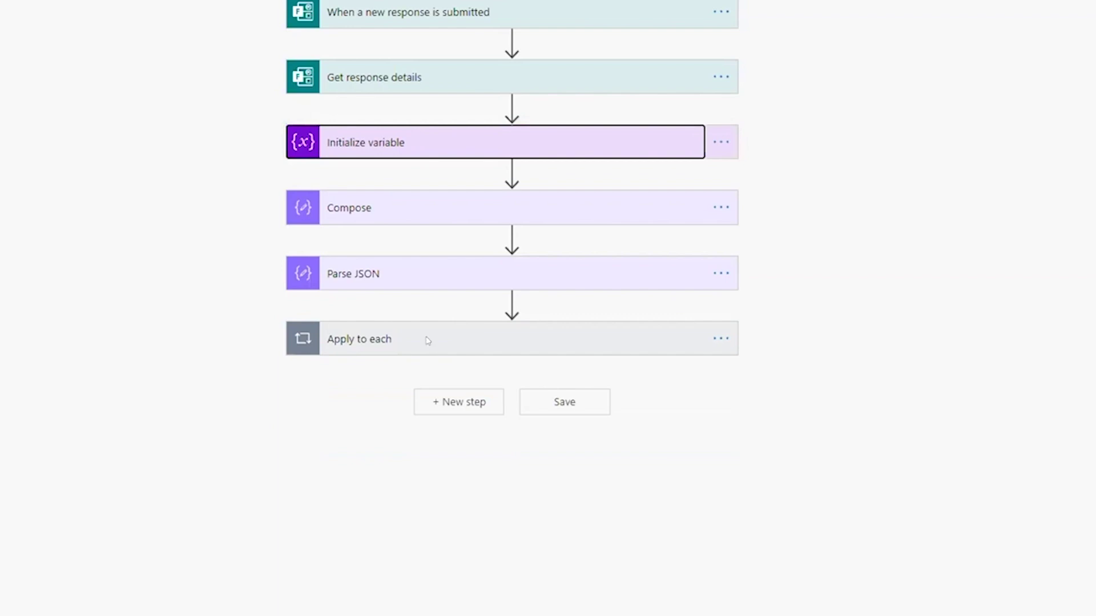
left_click(428, 341)
Add an Append to array variable action inside the loop that targets the files variable
left_click(508, 499)
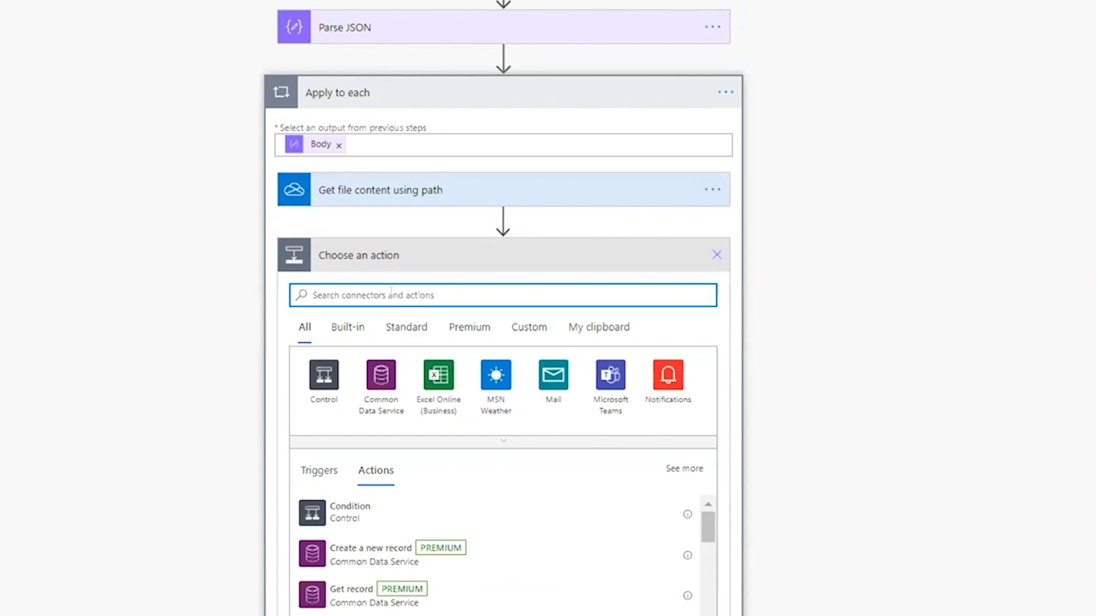
type("append")
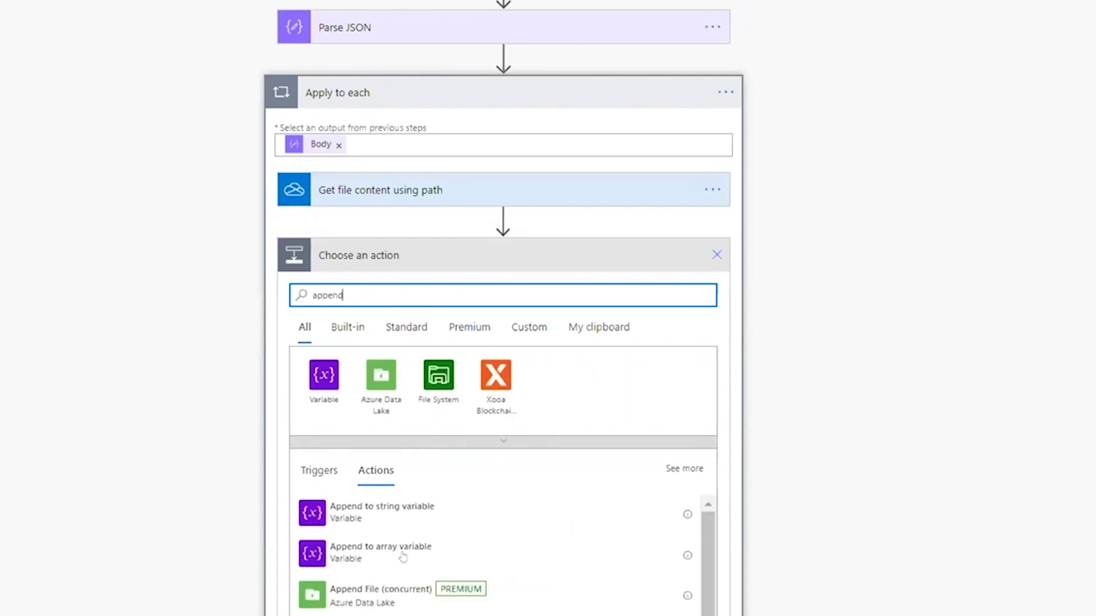
left_click(403, 555)
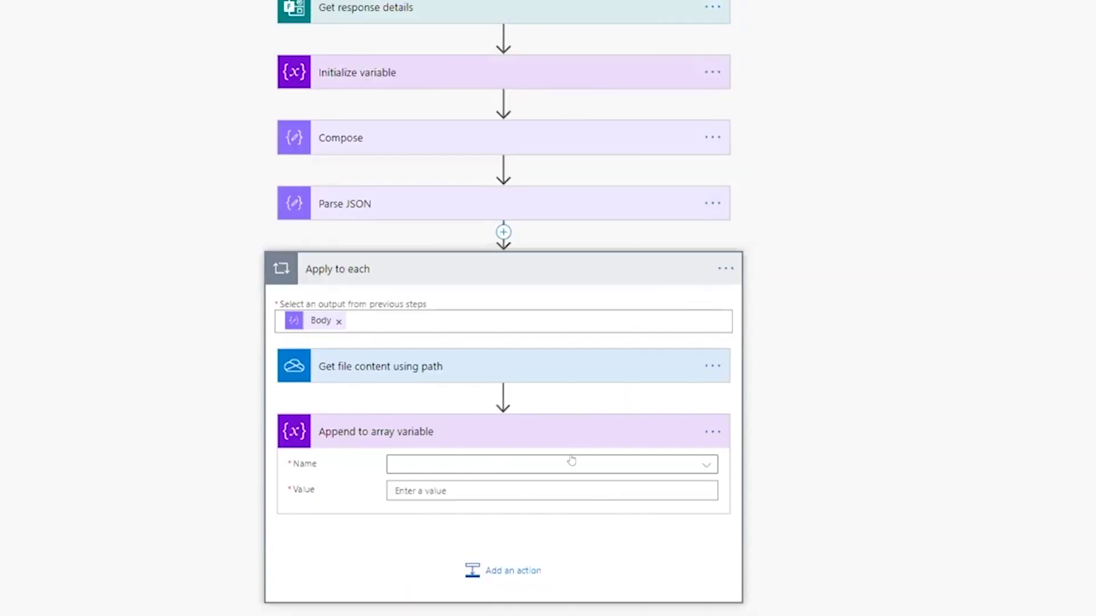
left_click(457, 471)
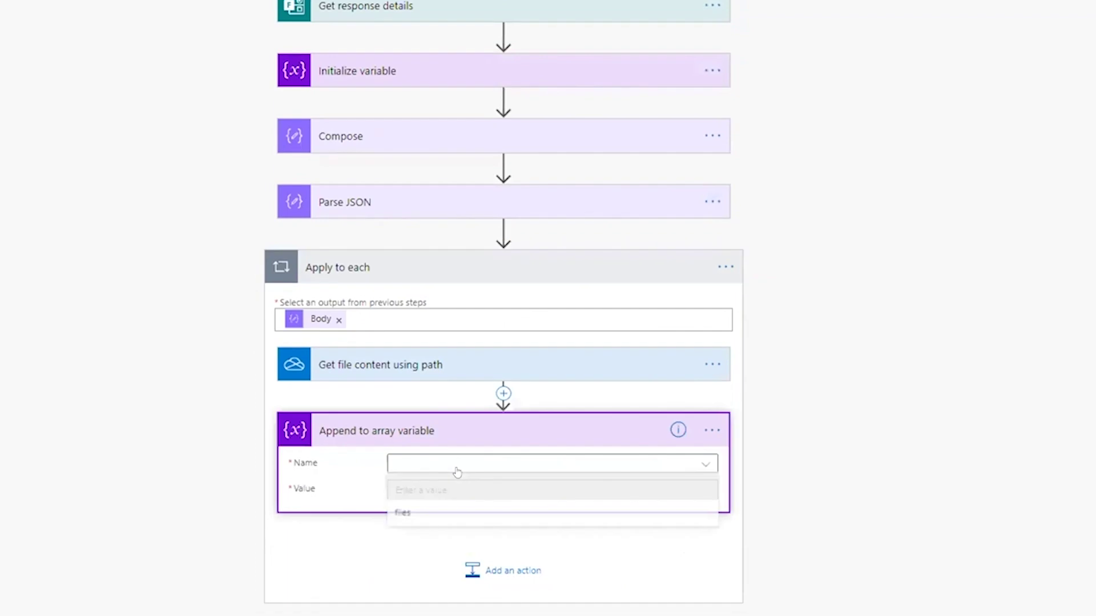
left_click(431, 516)
Start the value's JSON object with a Name entry that holds the attachment name token
left_click(425, 488)
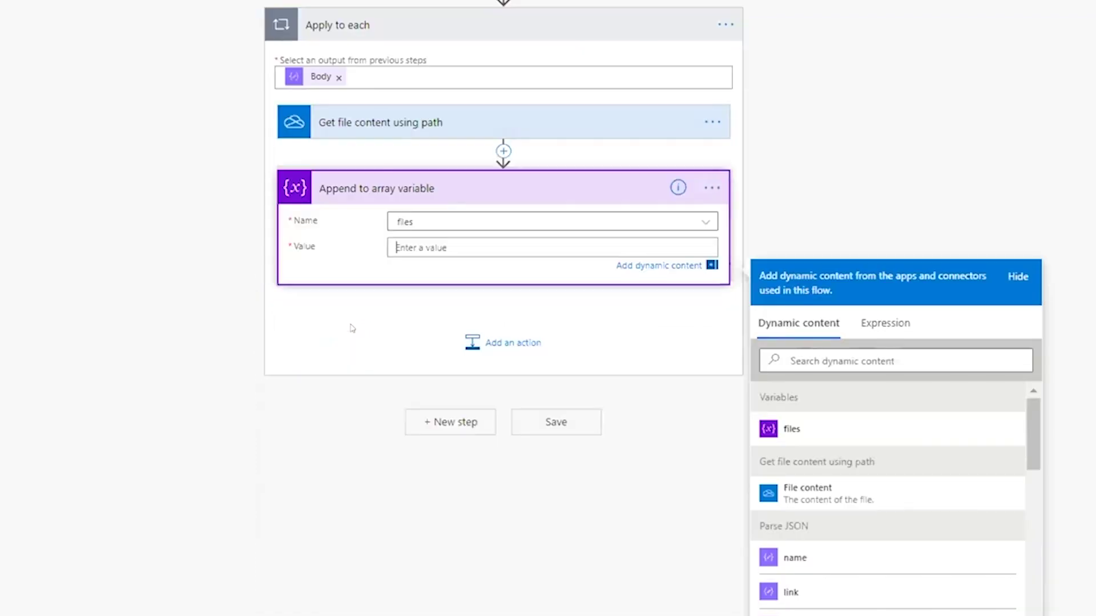
type("{")
key("Return")
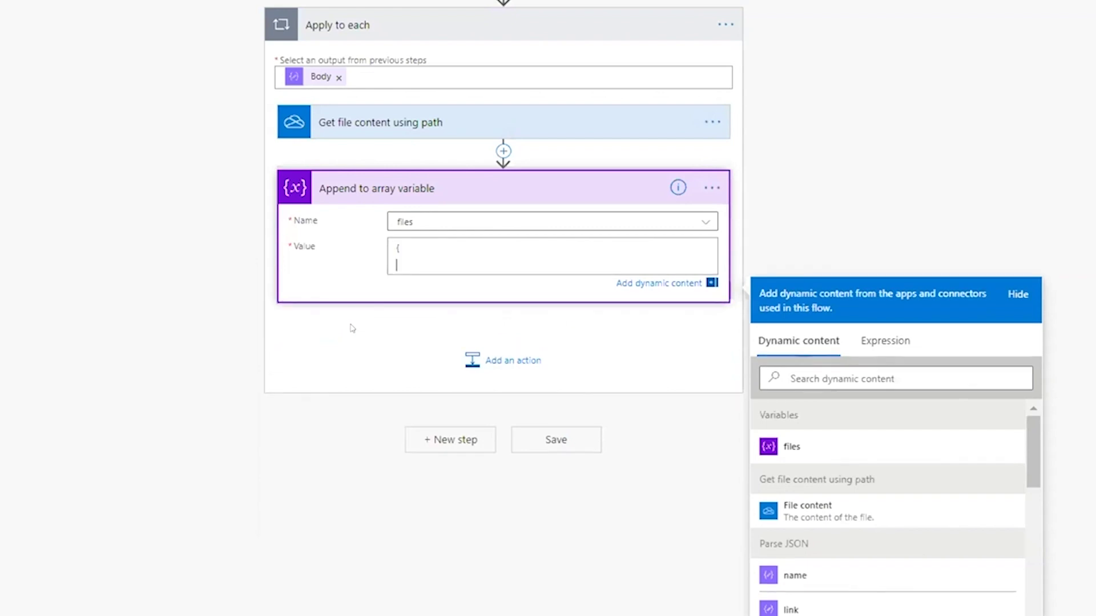
type("\"")
key("Return")
type("}")
key("Up")
type("\"")
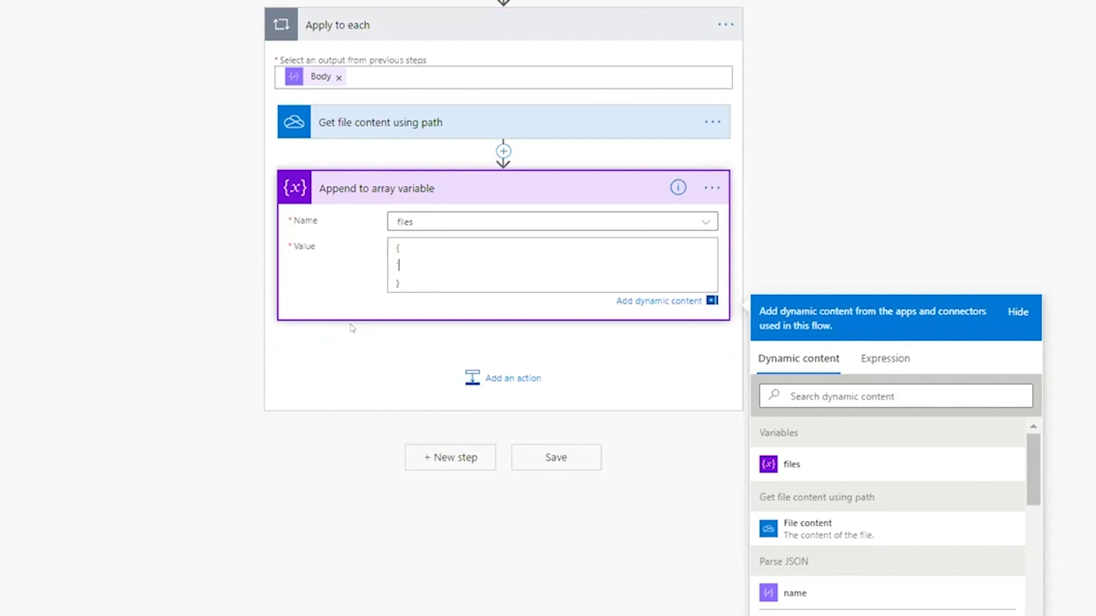
type("\"Name")
type(":\"")
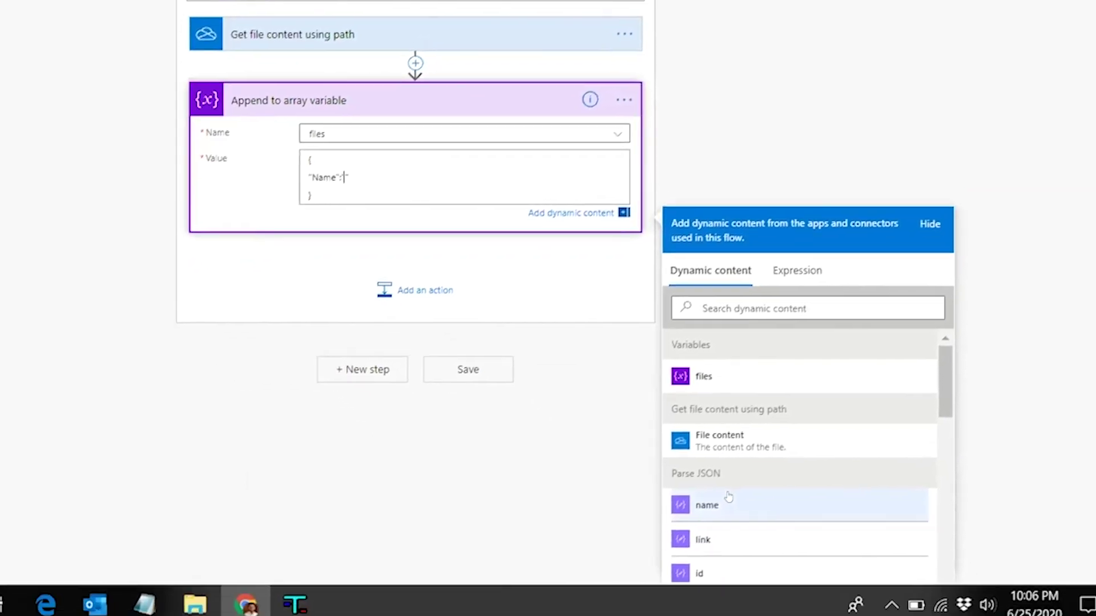
left_click(708, 505)
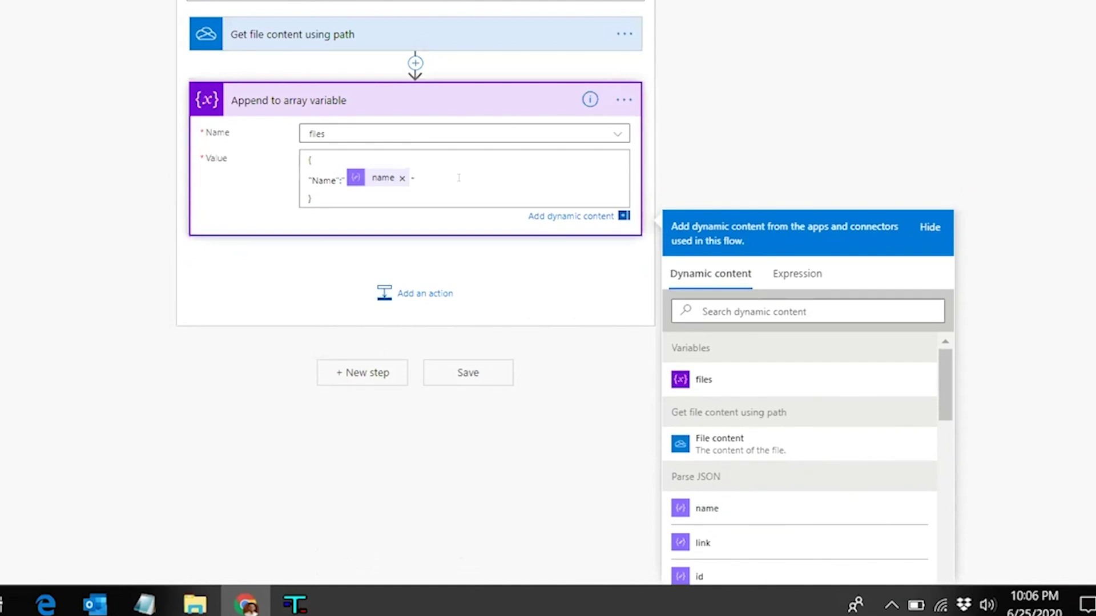
type("\",")
key("Return")
type("\"")
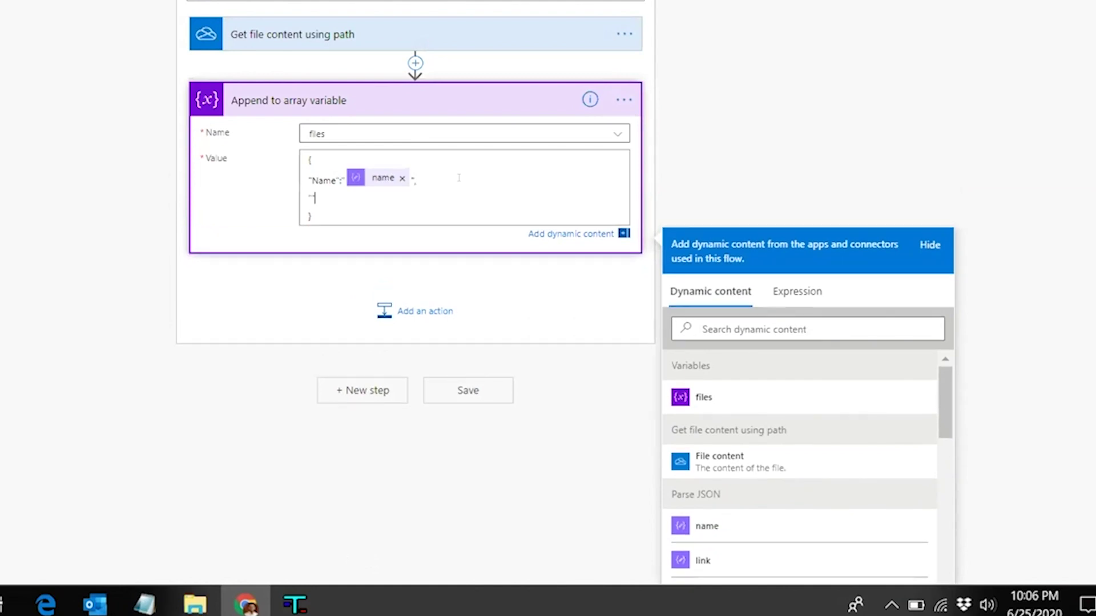
type("ContentBytes\":\"")
Set ContentBytes to the expression base64(body('Get_file_content_using_path'))
scroll(749, 262, "down", 1)
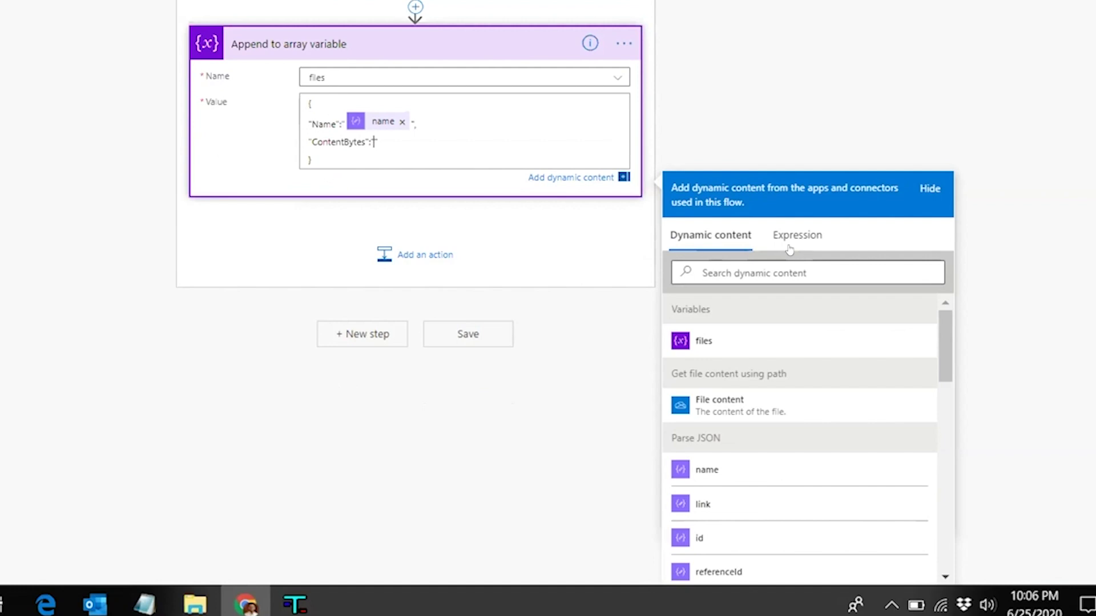
left_click(797, 235)
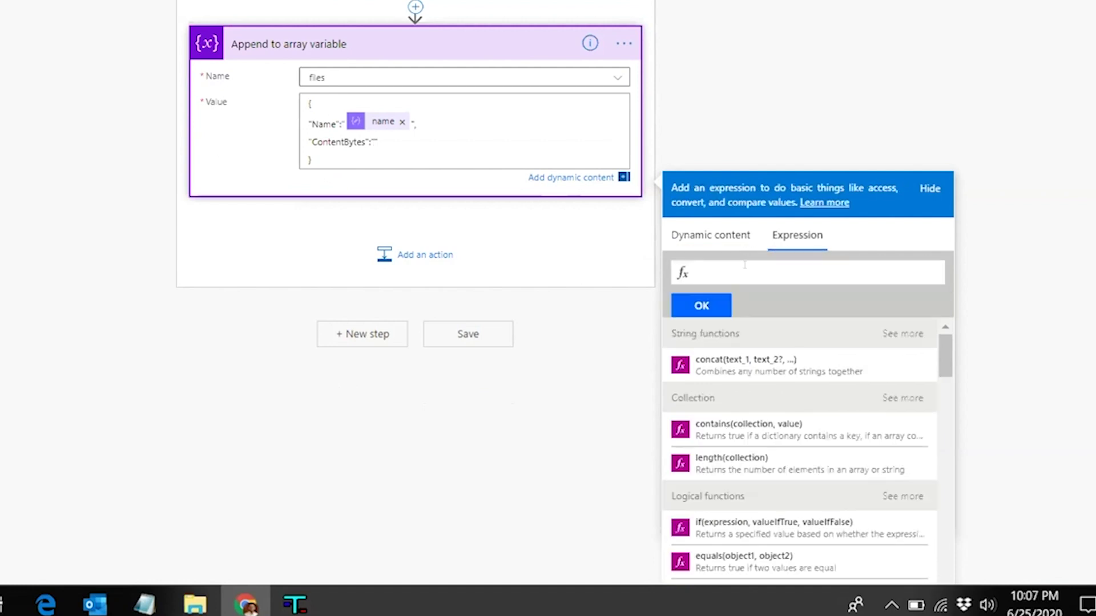
type("base64()")
left_click(700, 229)
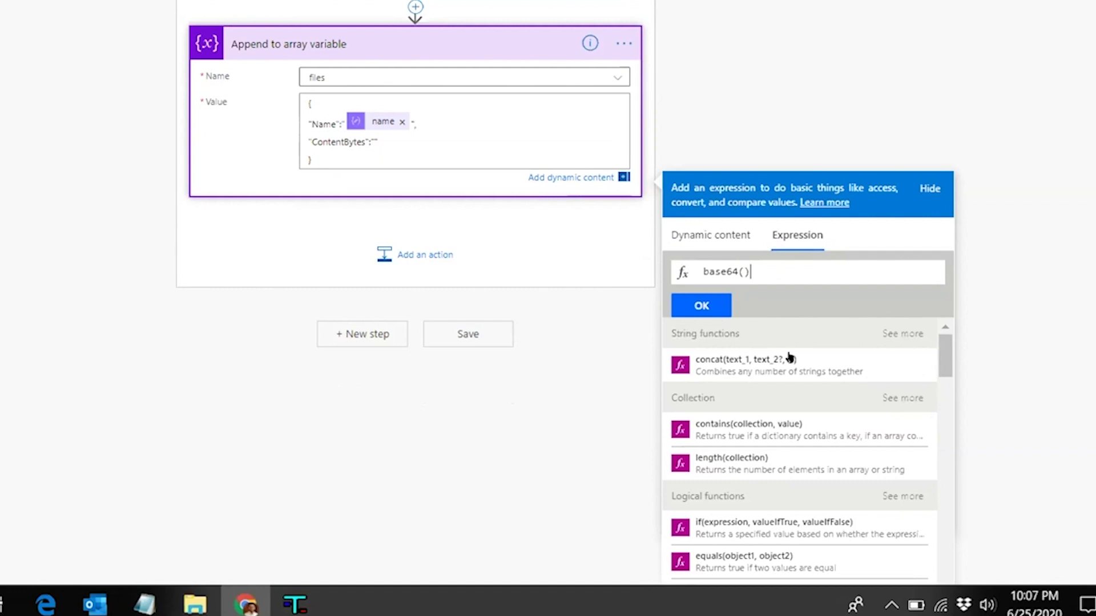
left_click(797, 235)
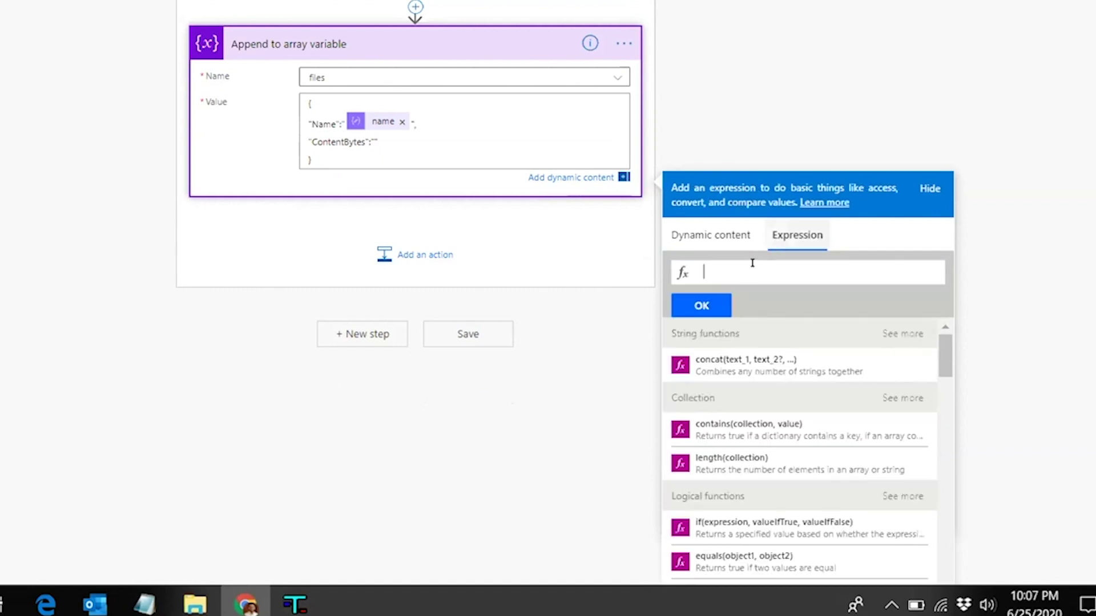
type("bas")
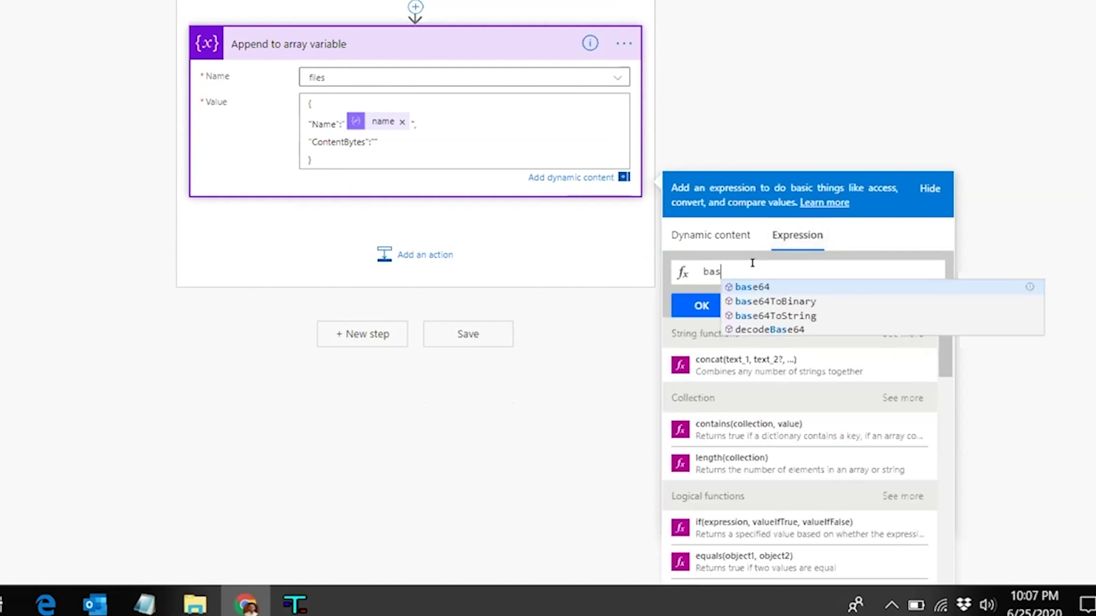
key("Return")
type("()")
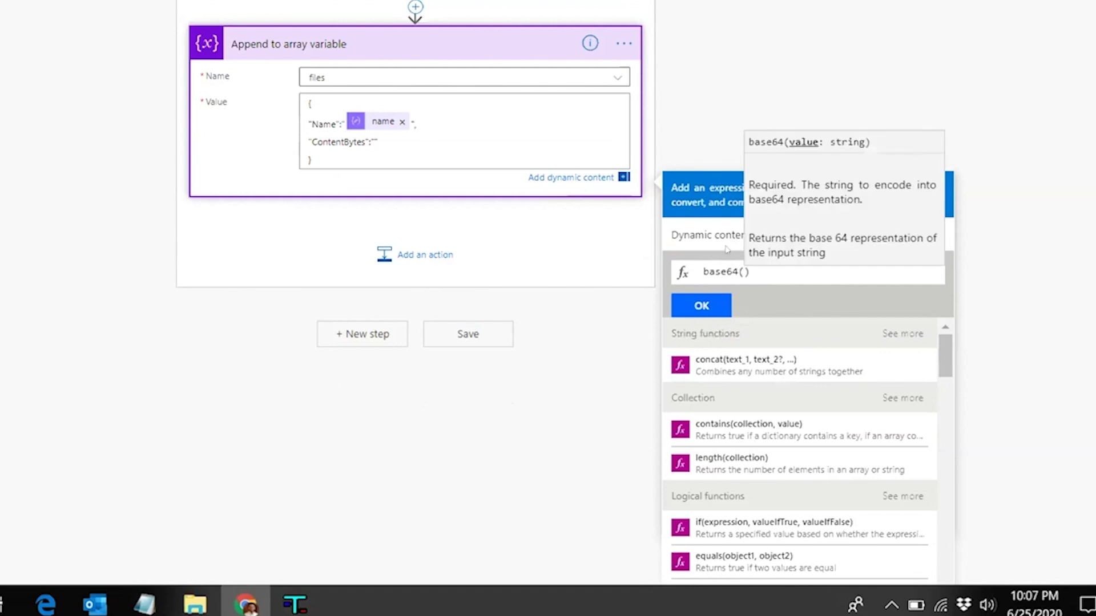
left_click(730, 249)
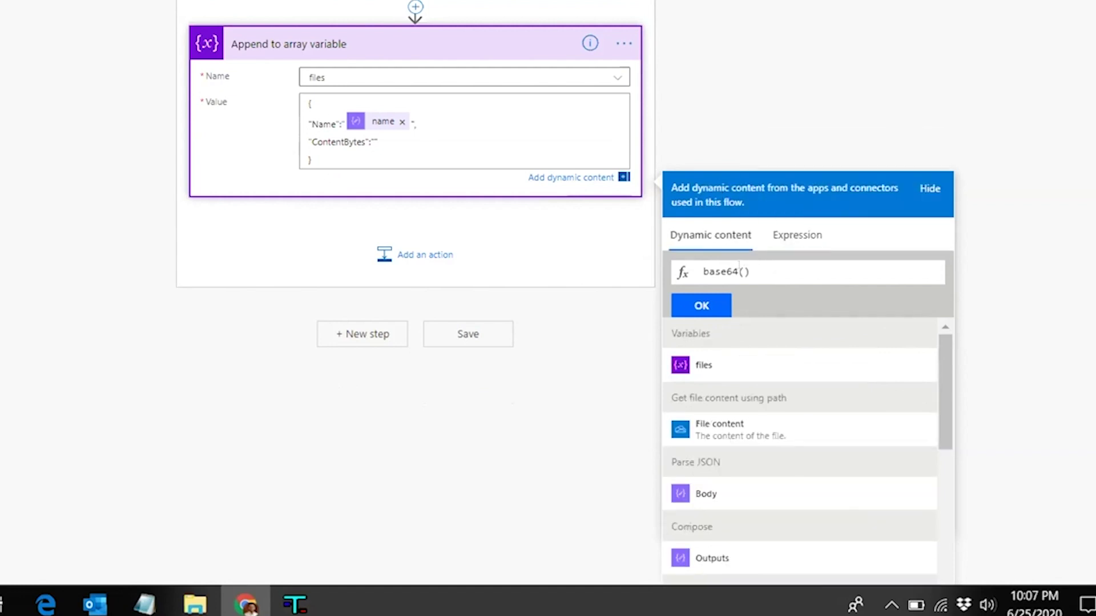
left_click(719, 429)
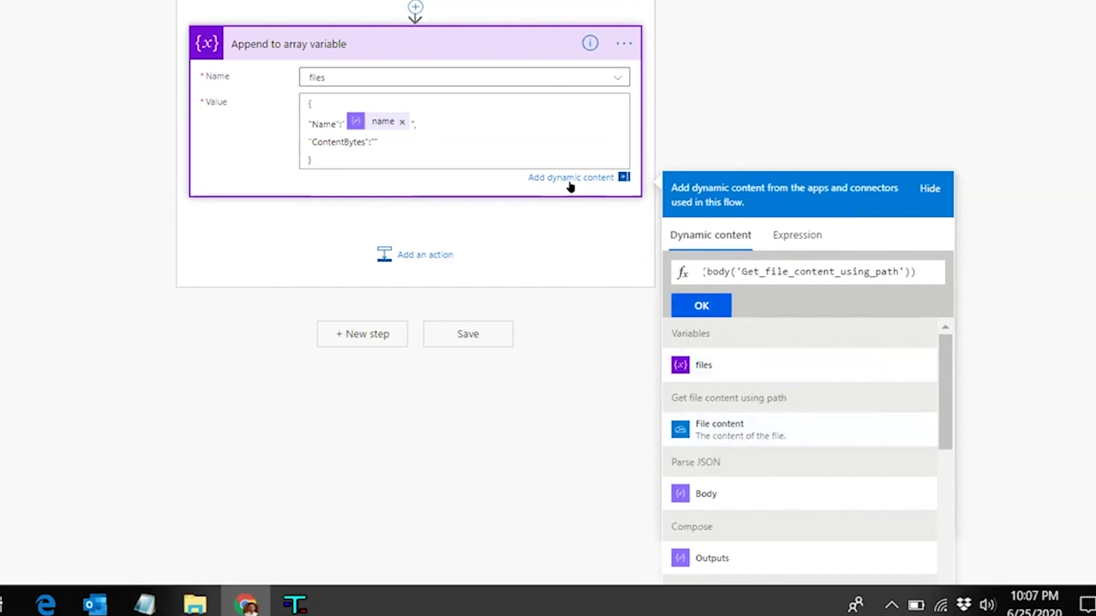
key("Return")
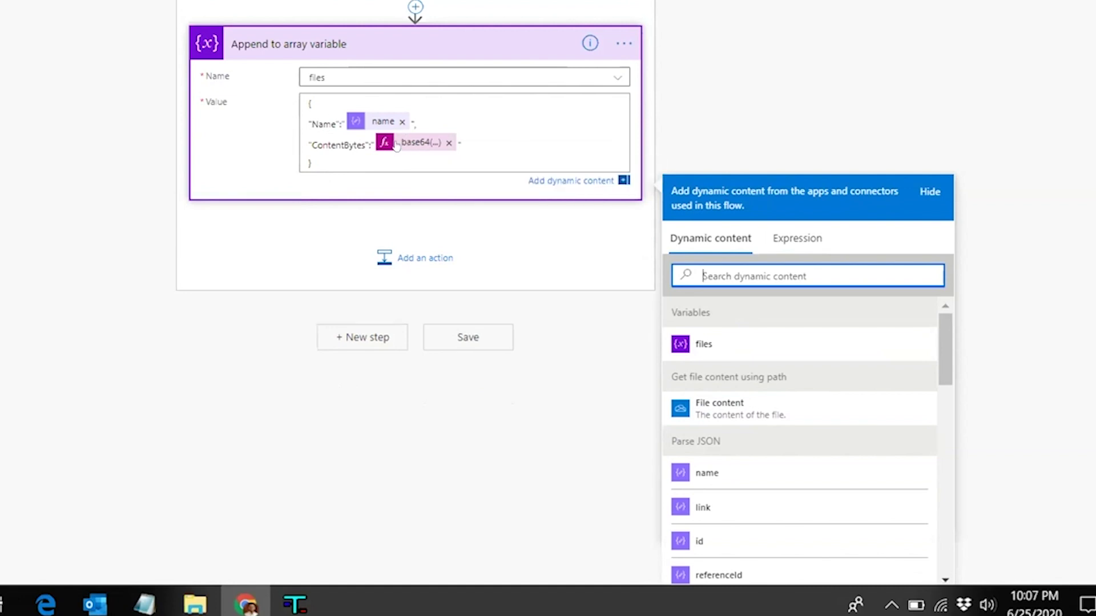
left_click(820, 71)
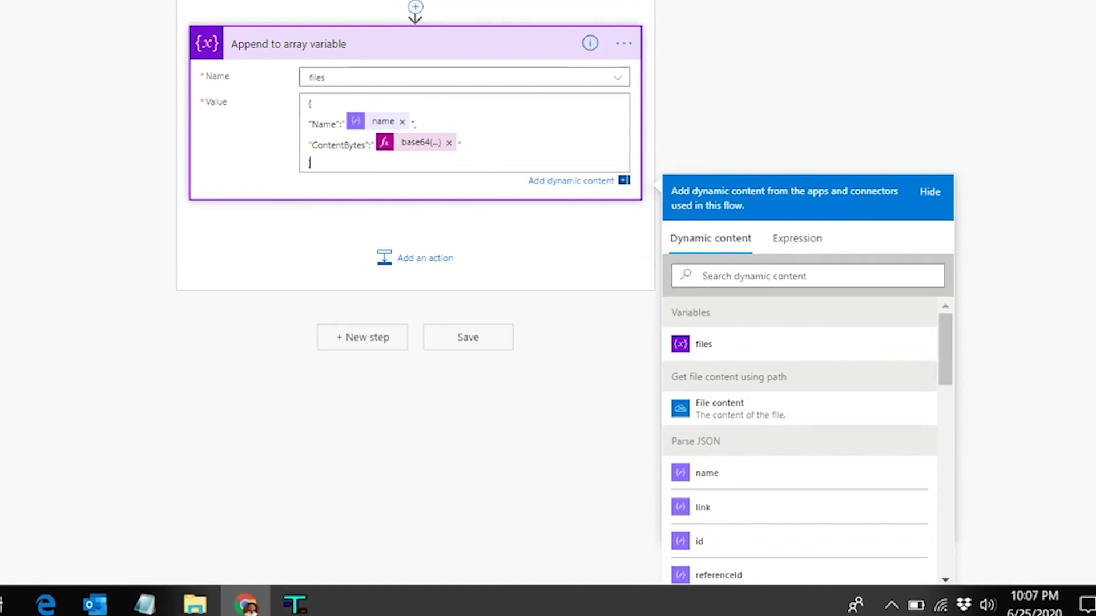
left_click(789, 178)
scroll(789, 178, "up", 4)
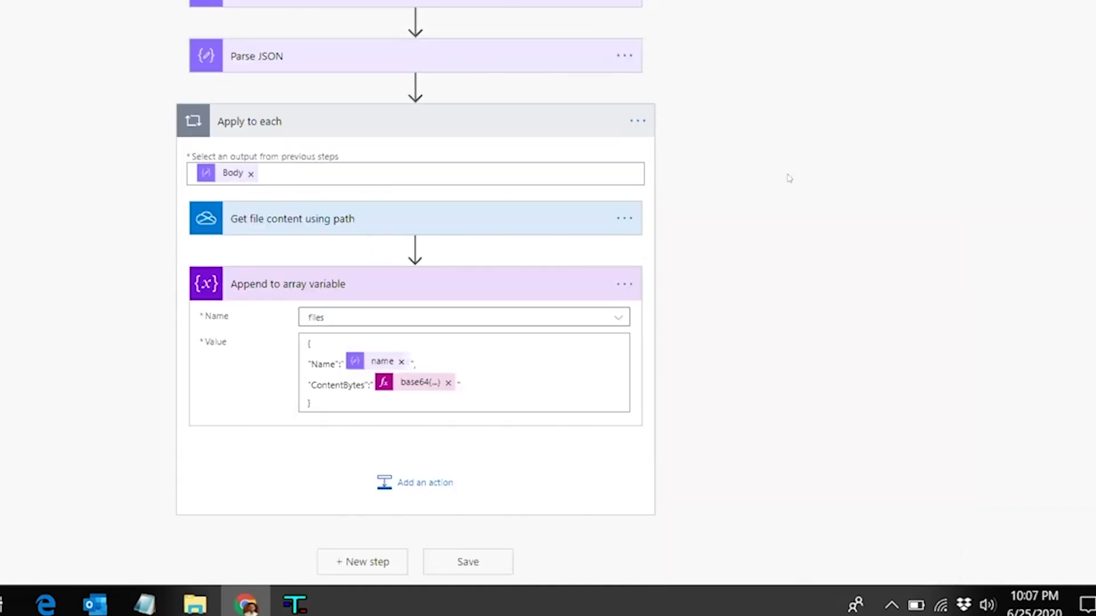
Collapse the Apply to each loop and add a Send an email (V2) step after it
scroll(789, 178, "up", 1)
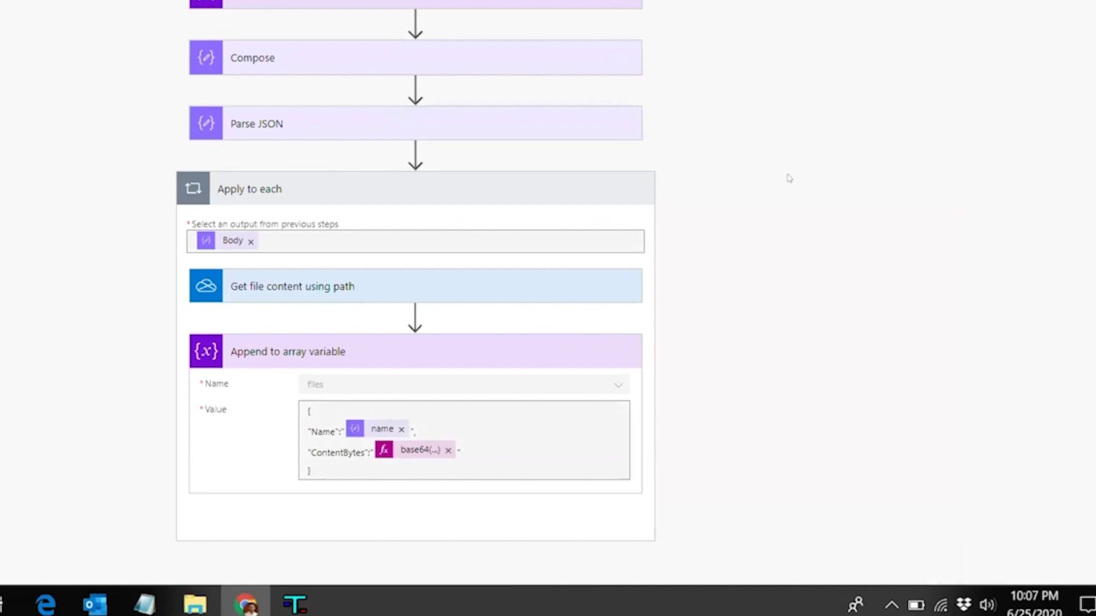
left_click(382, 123)
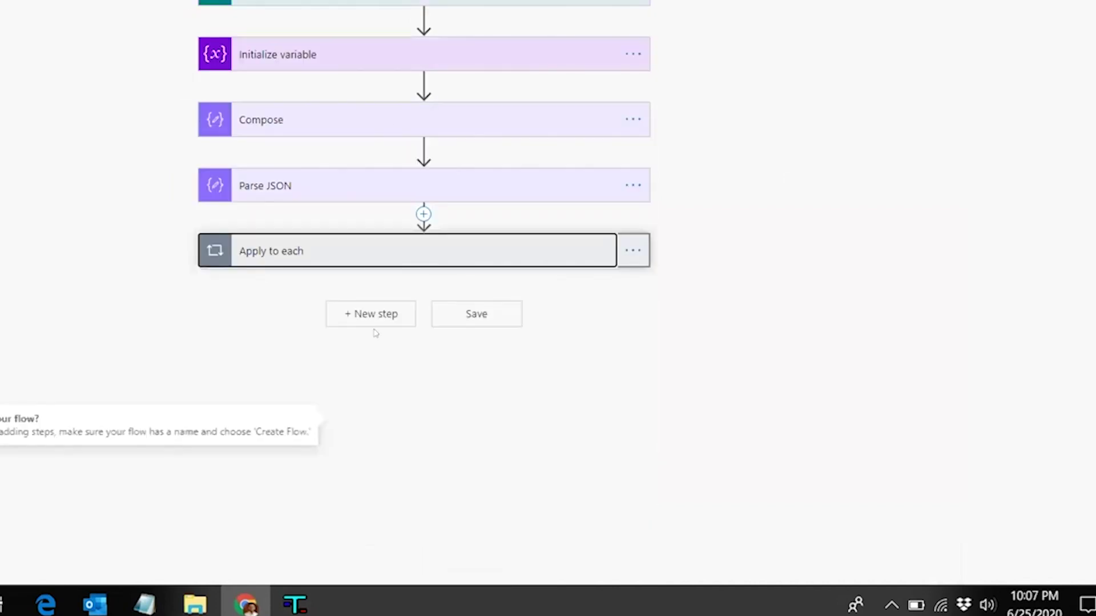
left_click(356, 318)
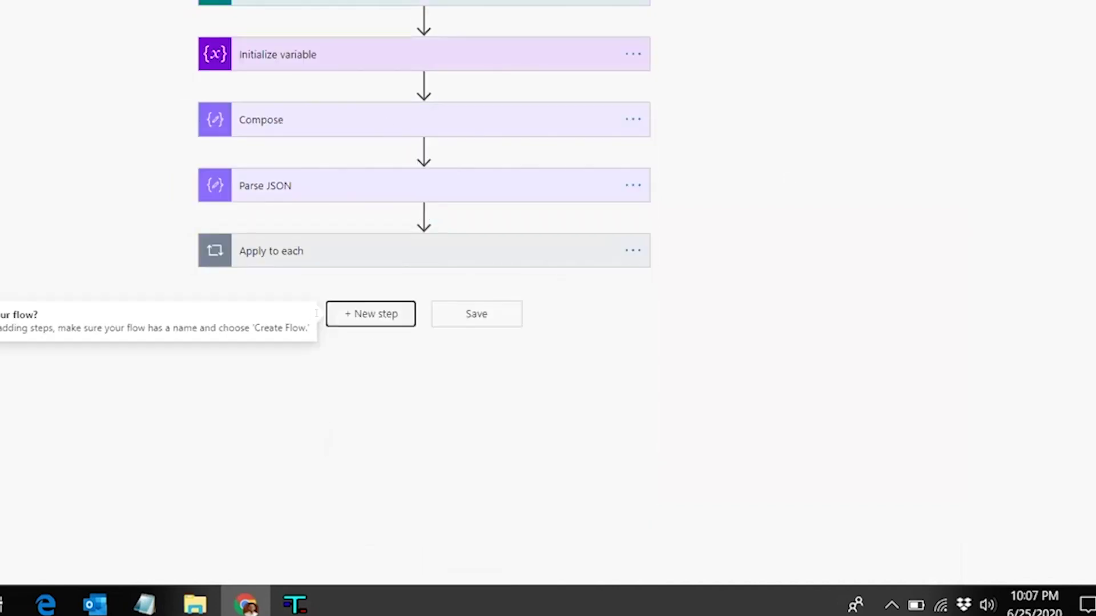
type("send")
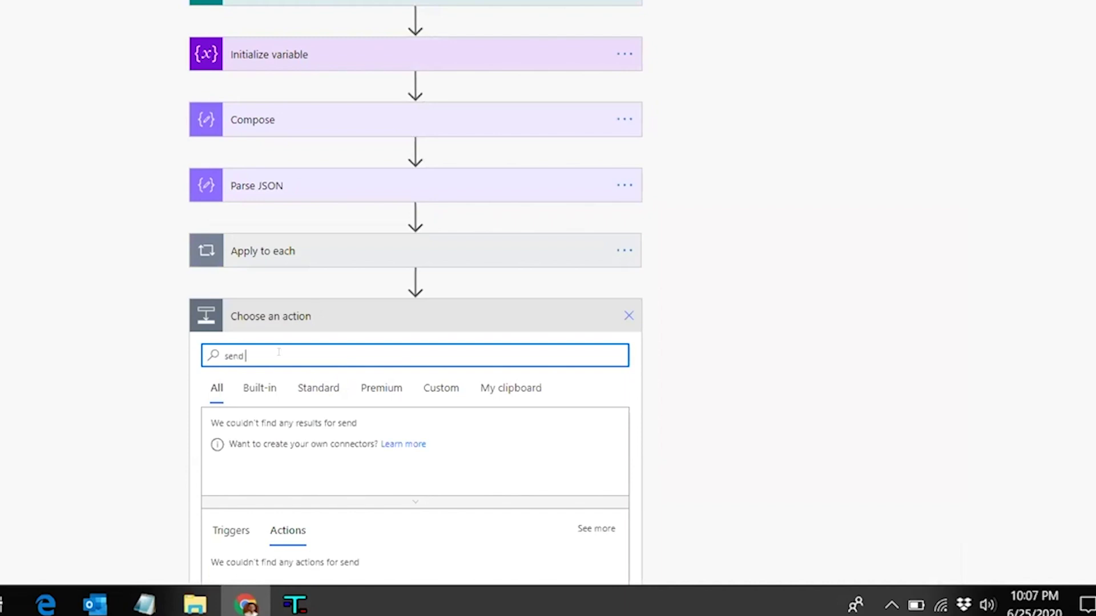
type(" an email")
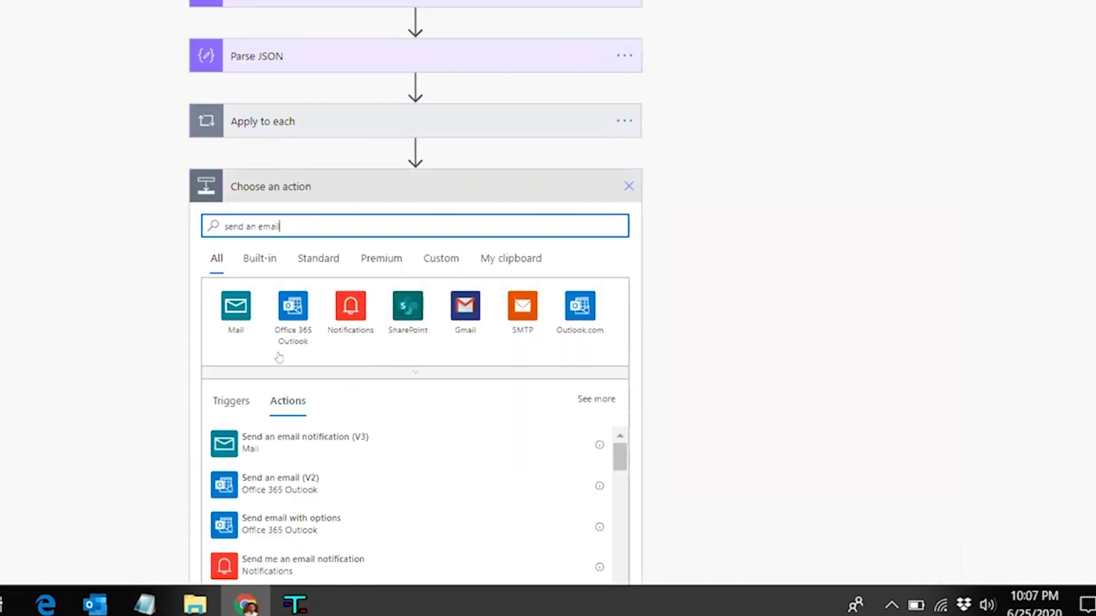
key("Down")
key("Down")
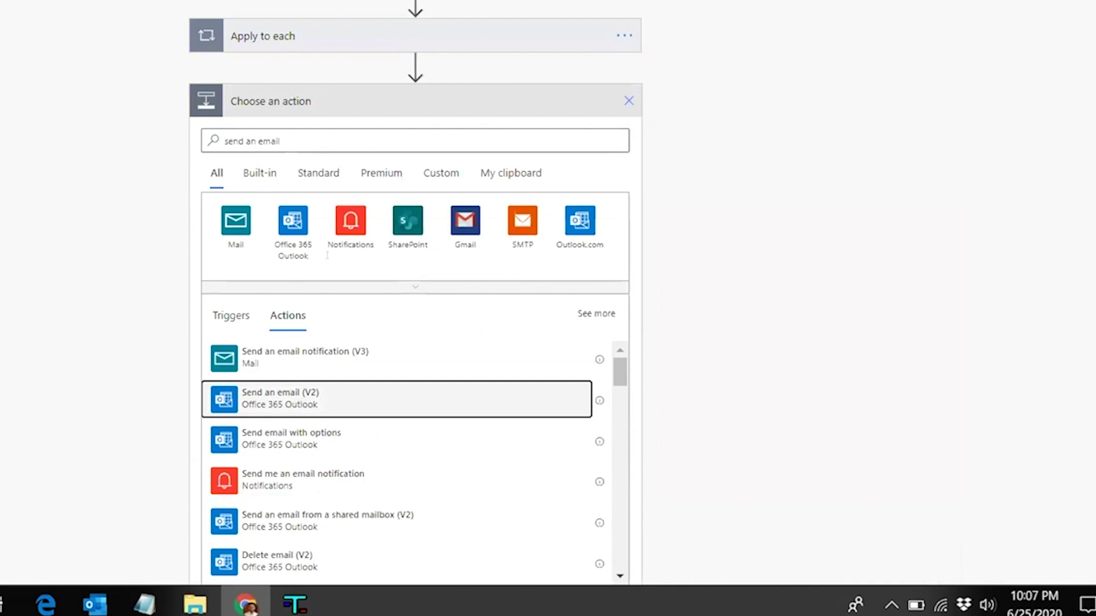
key("Return")
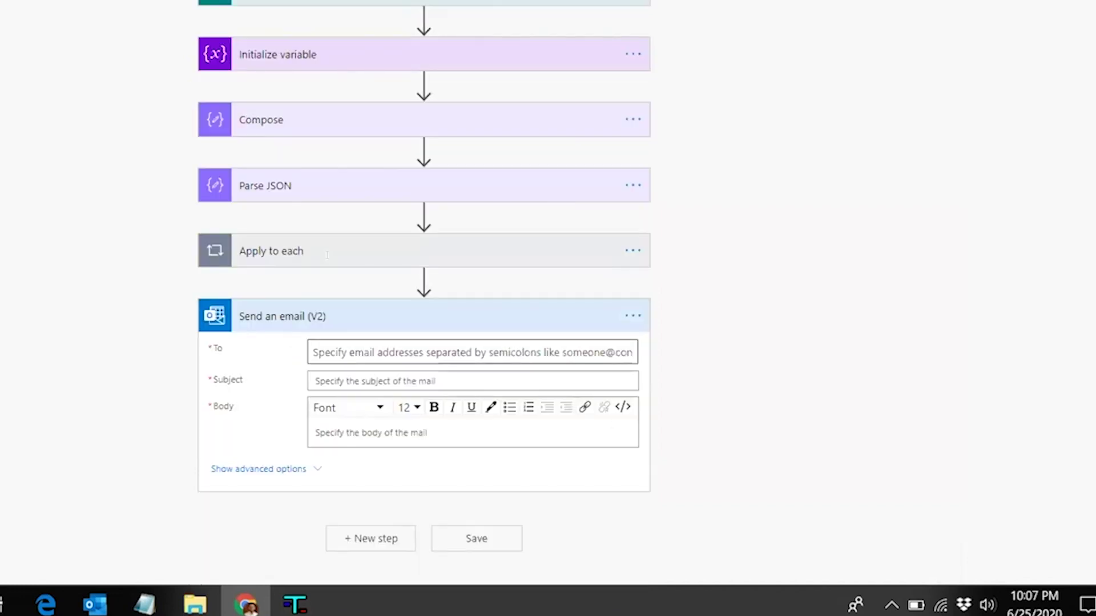
Address the email to the suggested recipient with the subject 'New Form Submitted'
left_click(361, 354)
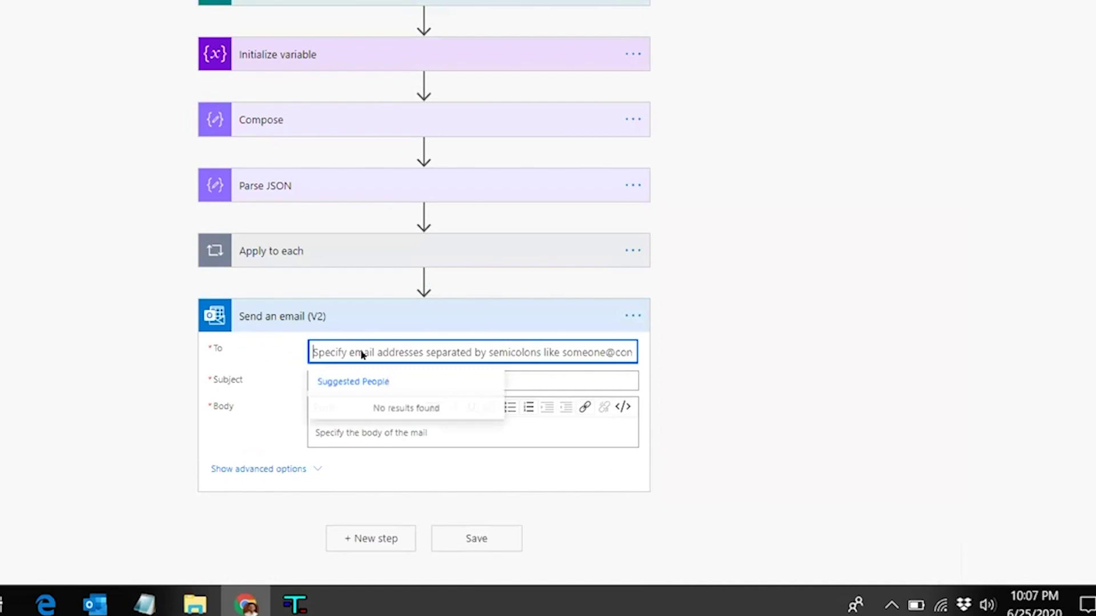
type("yash")
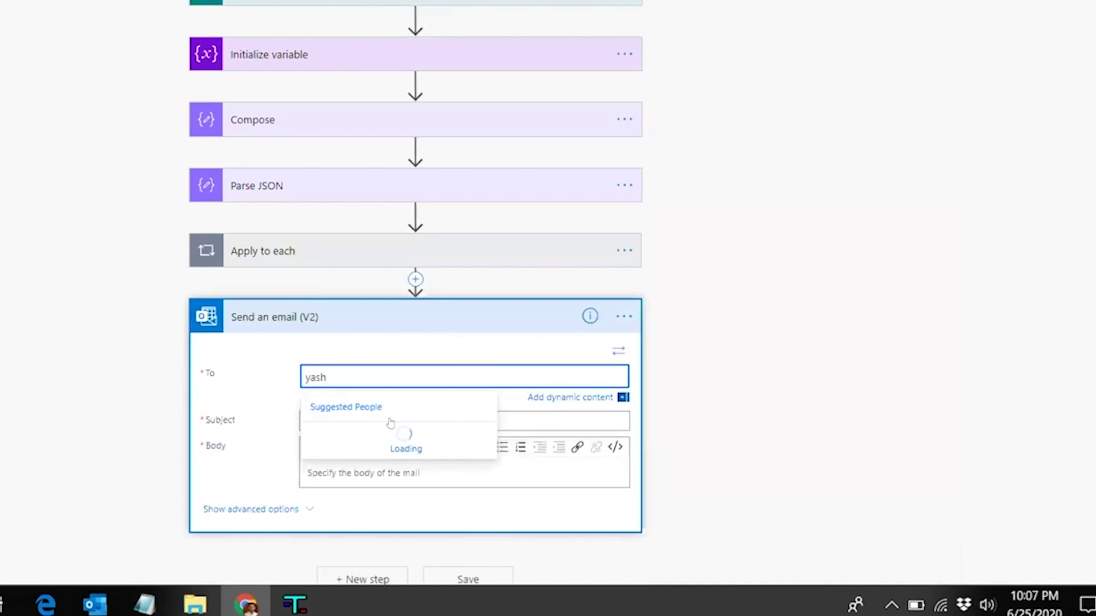
key("Return")
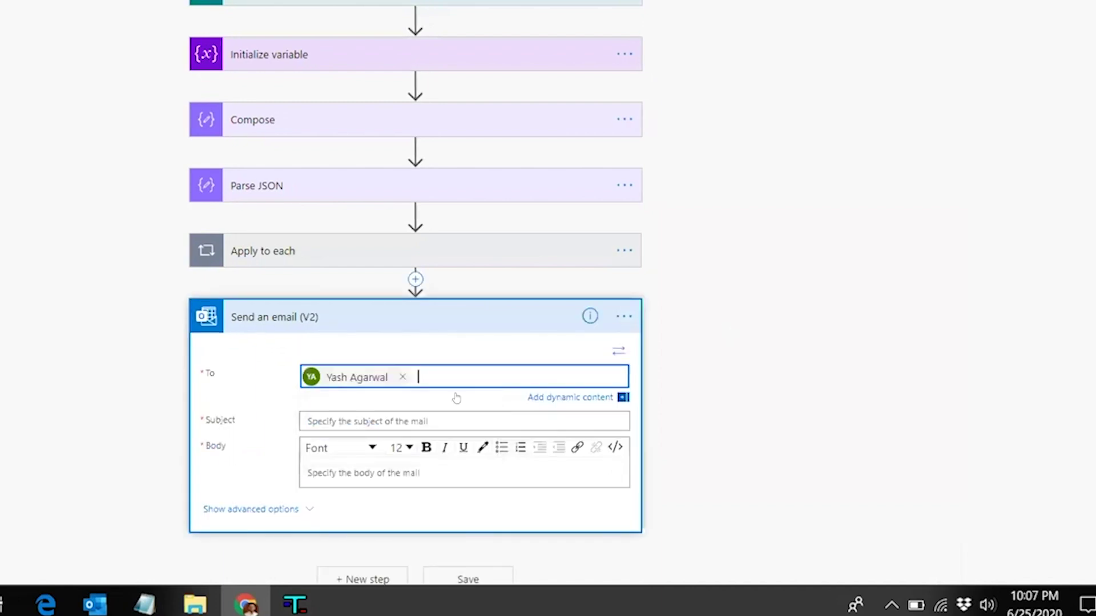
scroll(457, 398, "down", 1)
left_click(456, 398)
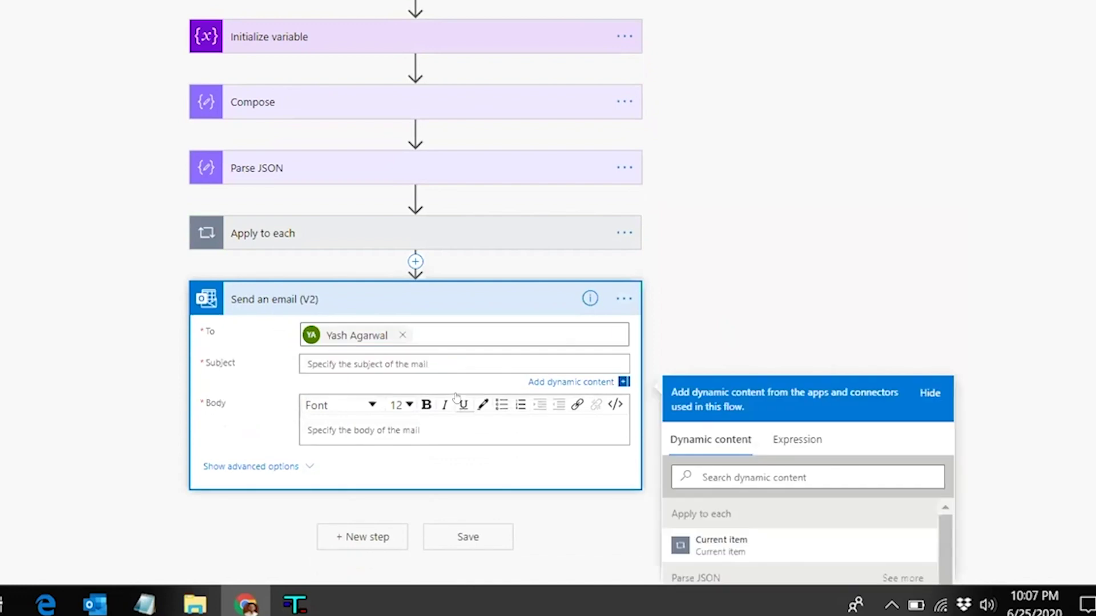
type("New Form Sub")
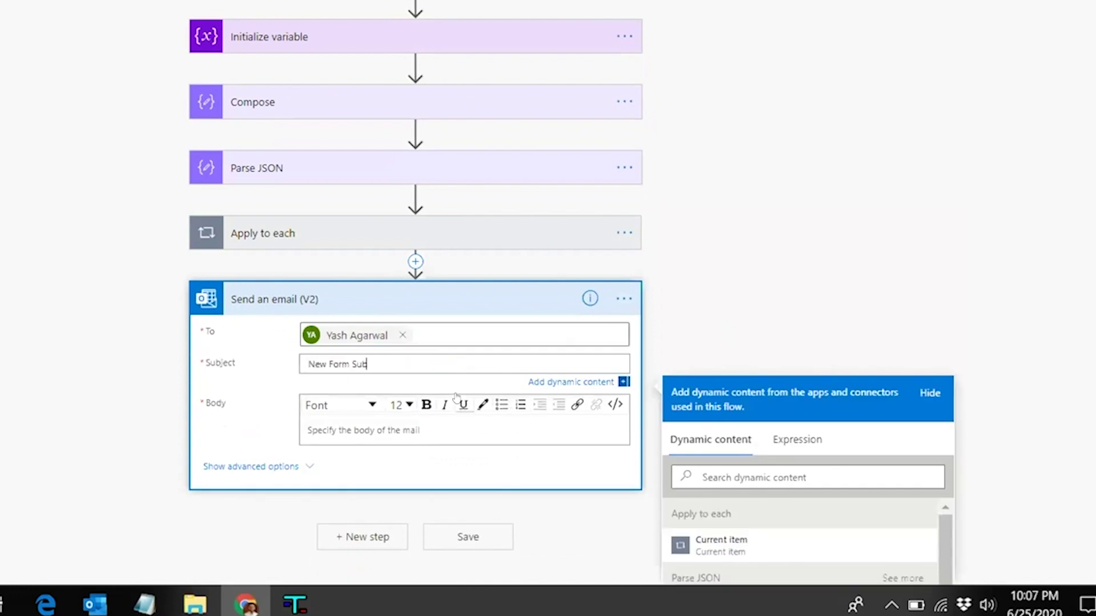
type("mitted")
left_click(713, 344)
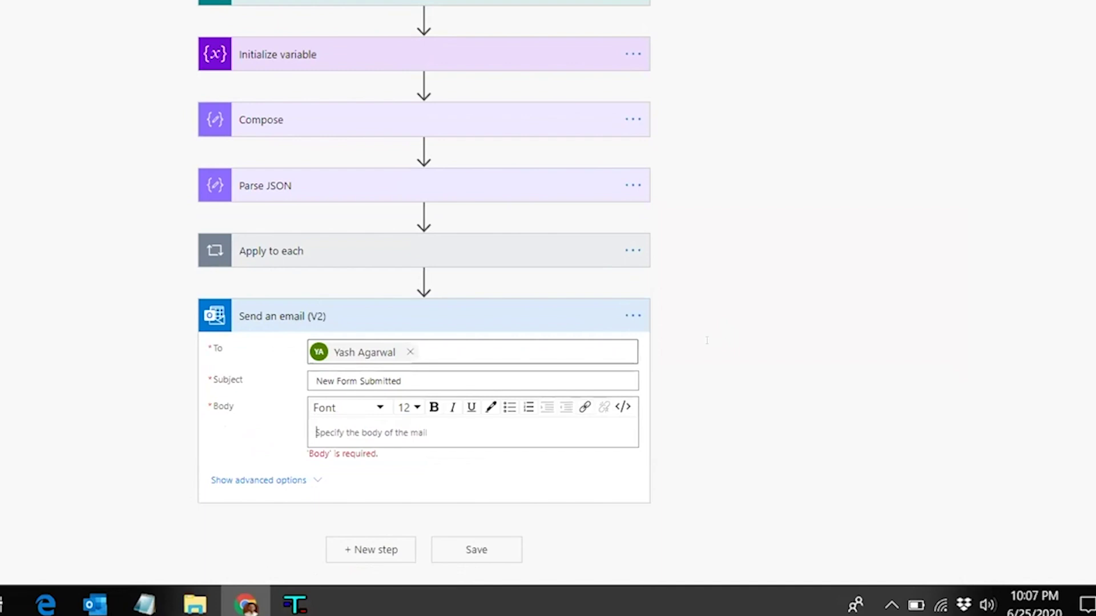
Write the greeting 'Hi! A new form is submitted.' and a 'Name:' line with the Name answer
type("Hi!")
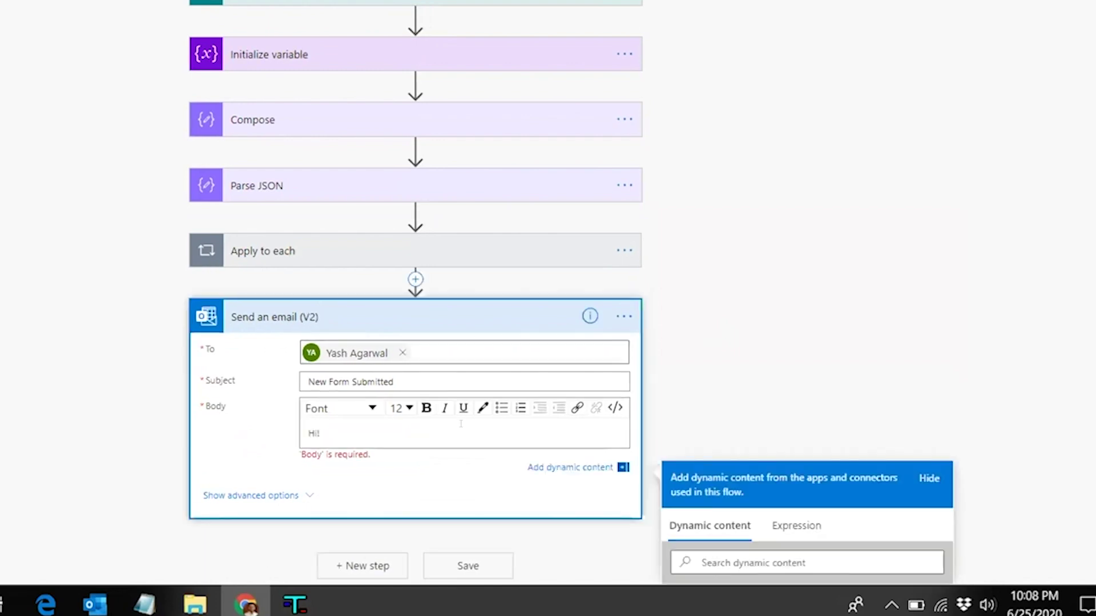
type(" A new form is subm")
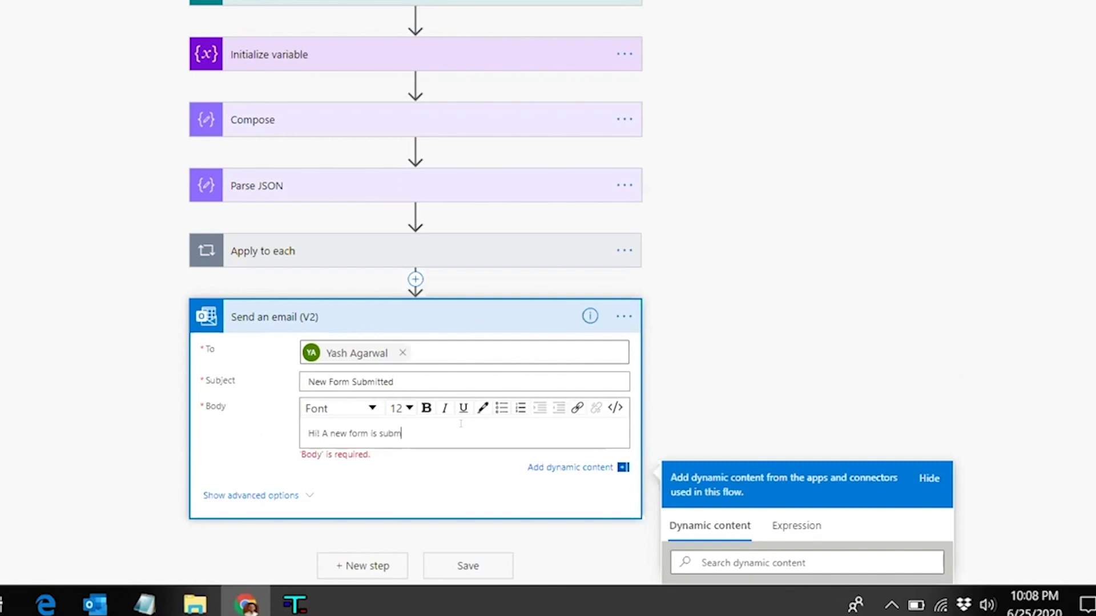
type("itted.")
key("Return")
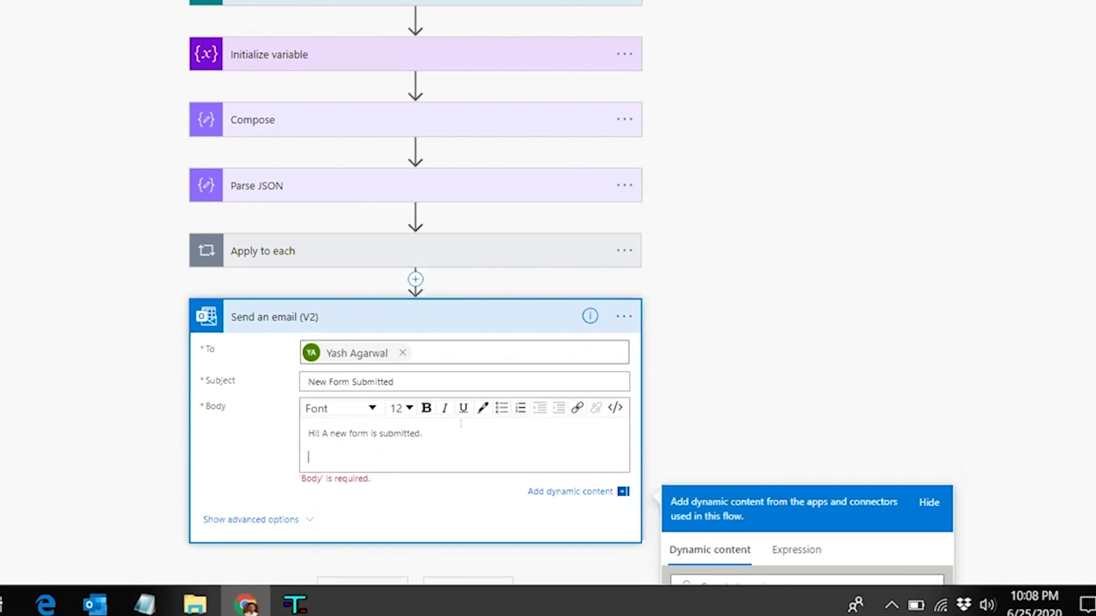
type("Name:")
scroll(741, 288, "down", 3)
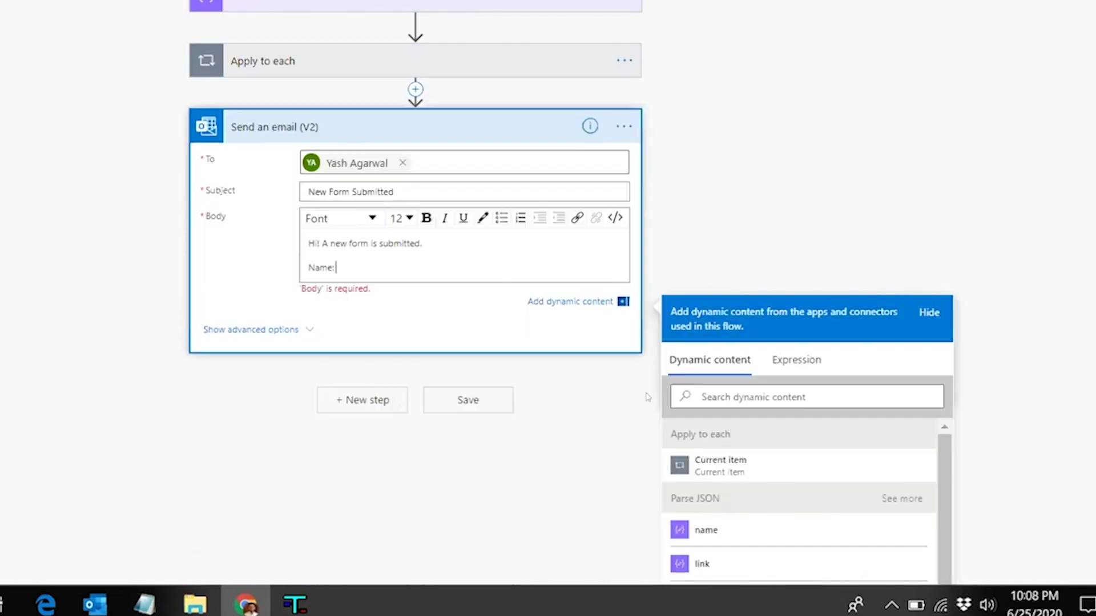
scroll(741, 289, "down", 2)
left_click(741, 287)
type("name")
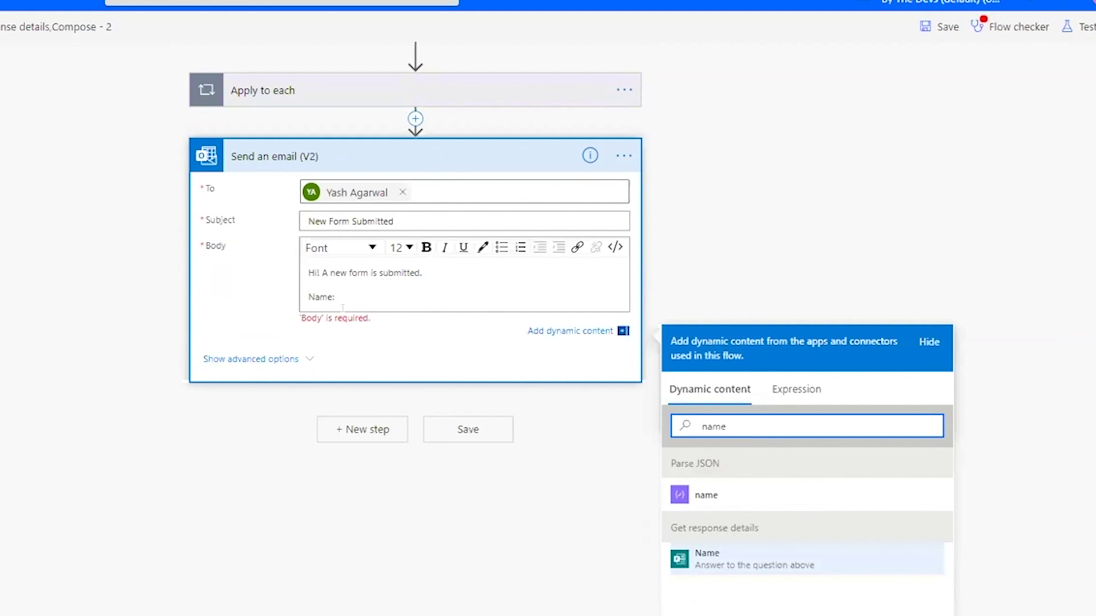
left_click(742, 558)
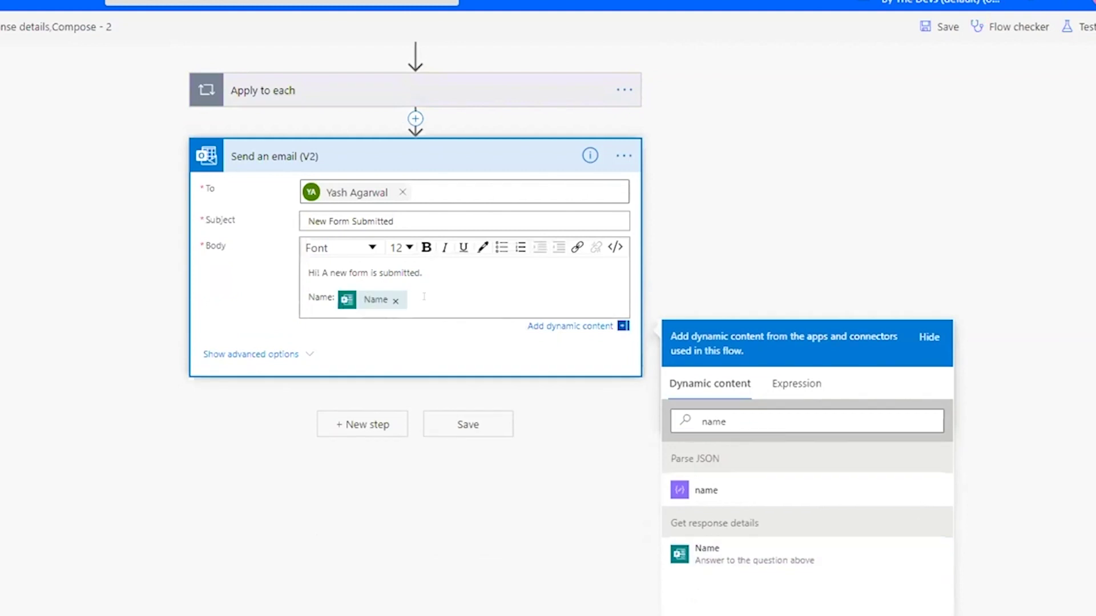
Add a 'Department:' line followed by the Department answer token
key("Return")
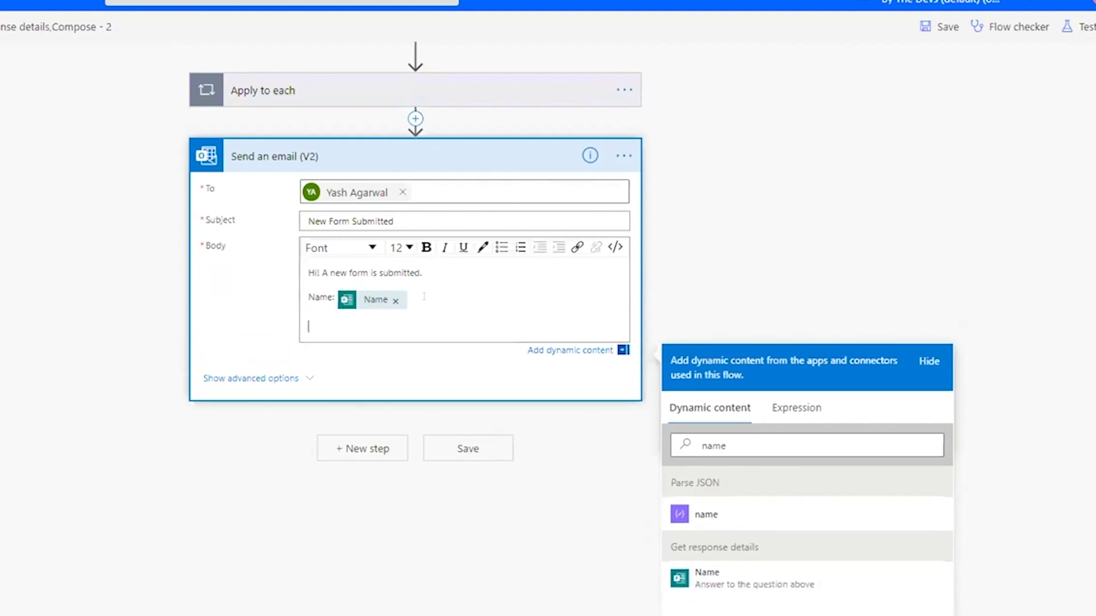
type("Department:")
left_click(726, 445)
key("ctrl+a")
type("depart")
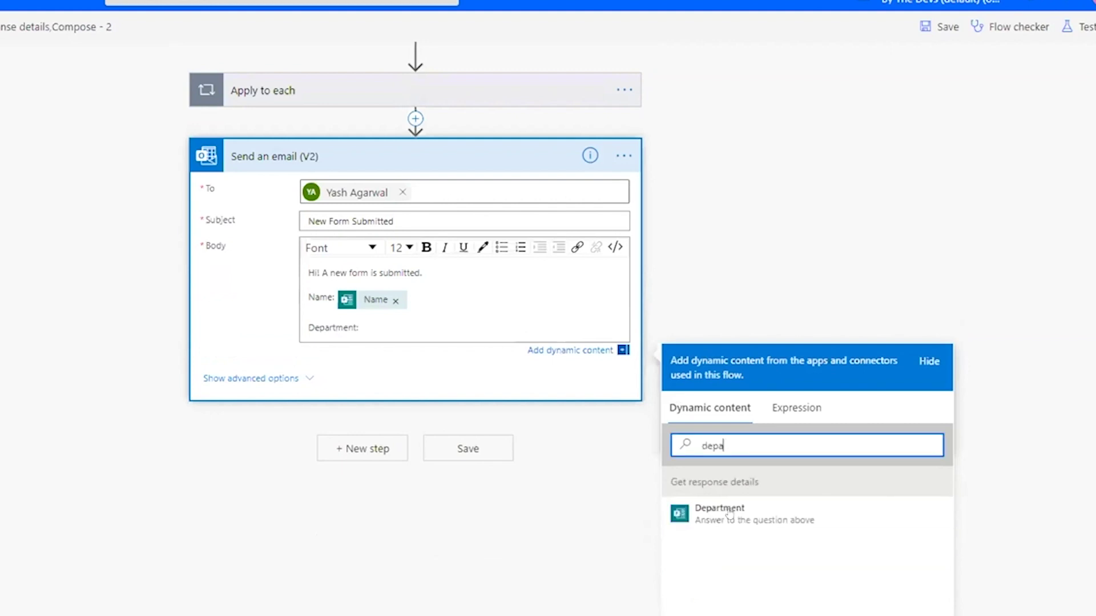
key("Tab")
key("Return")
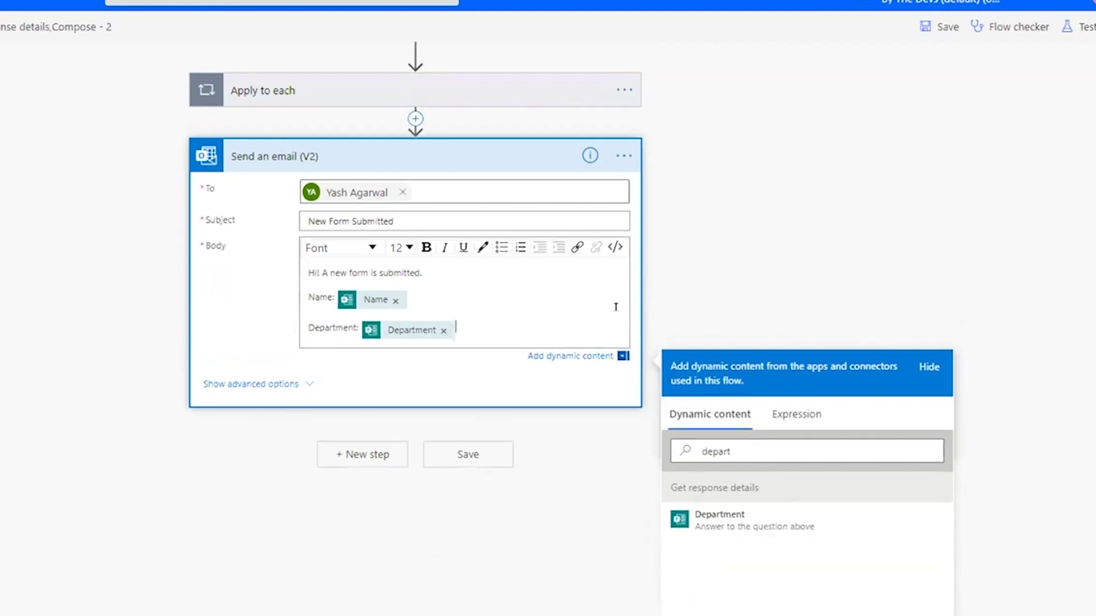
left_click(231, 384)
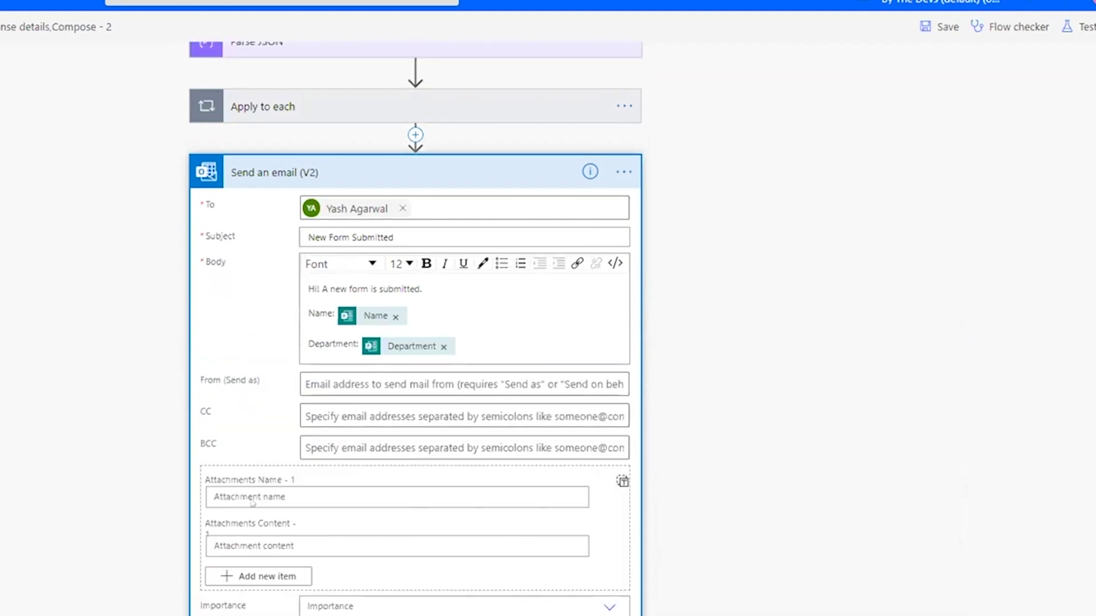
Switch Attachments to array input, set it to the files variable, and save the flow
scroll(273, 515, "down", 2)
scroll(266, 427, "down", 1)
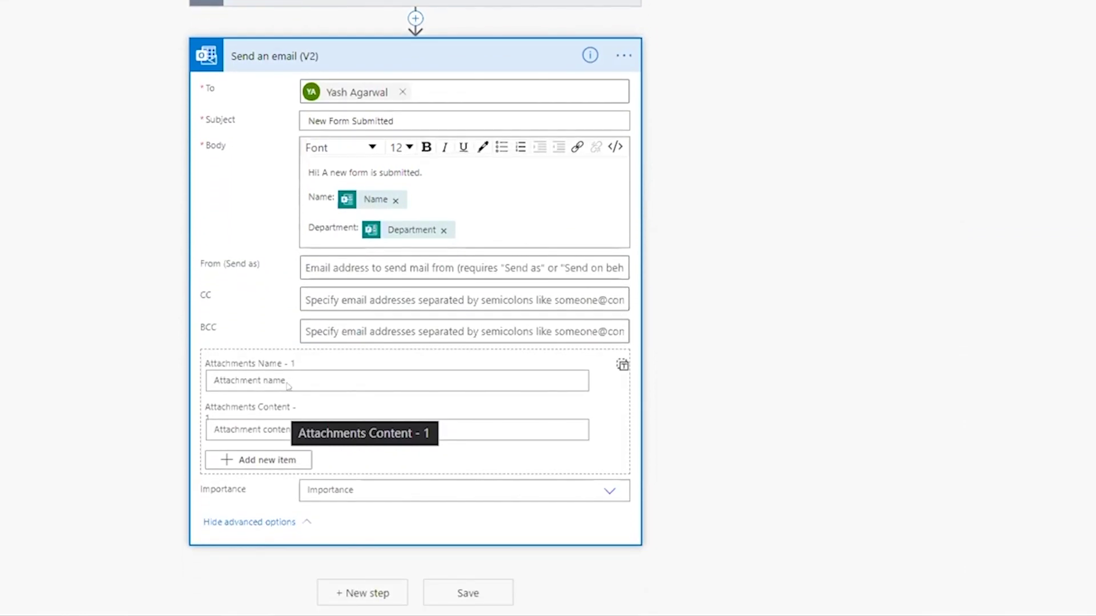
left_click(621, 366)
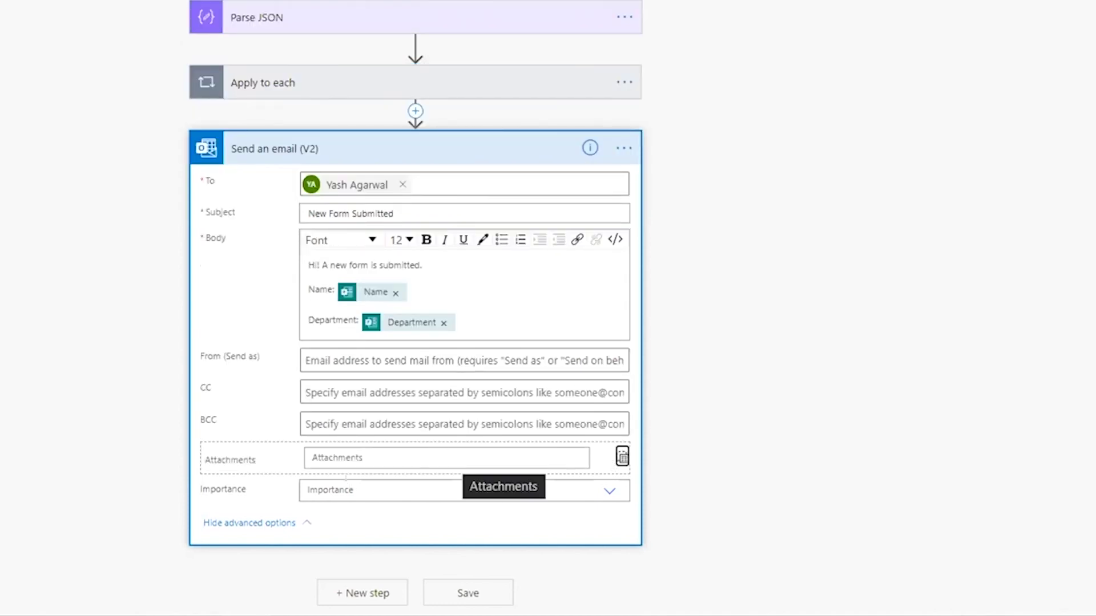
left_click(445, 456)
scroll(685, 397, "down", 5)
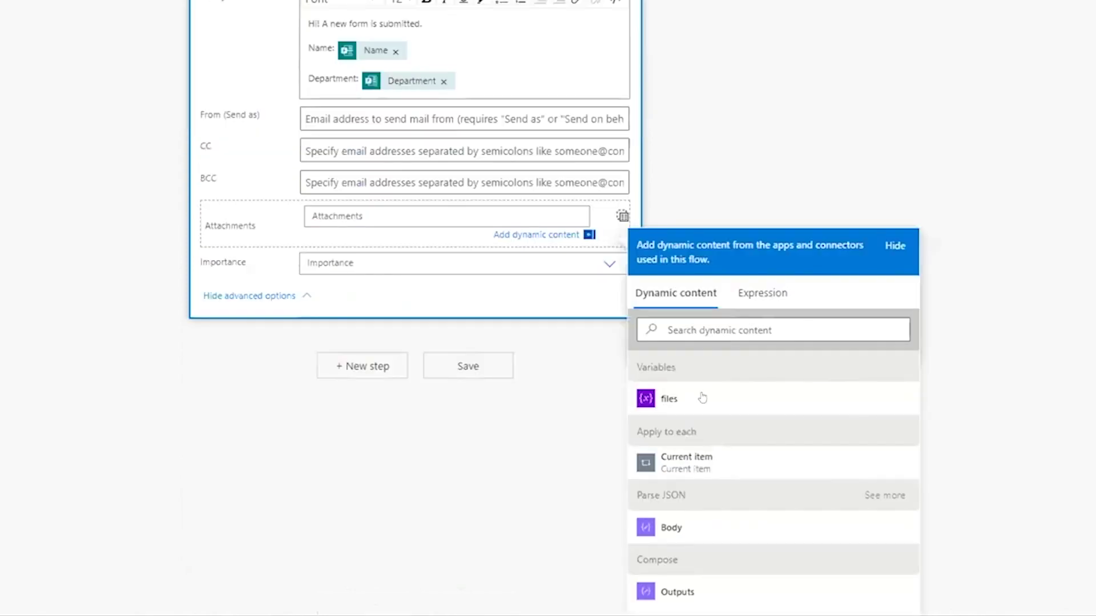
left_click(689, 378)
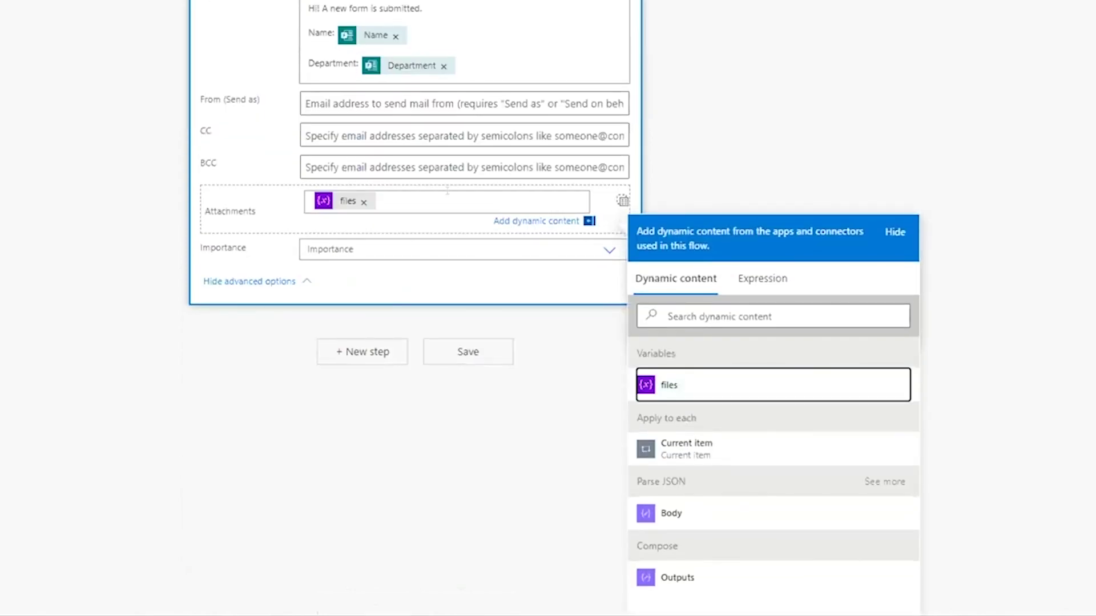
scroll(514, 448, "up", 2)
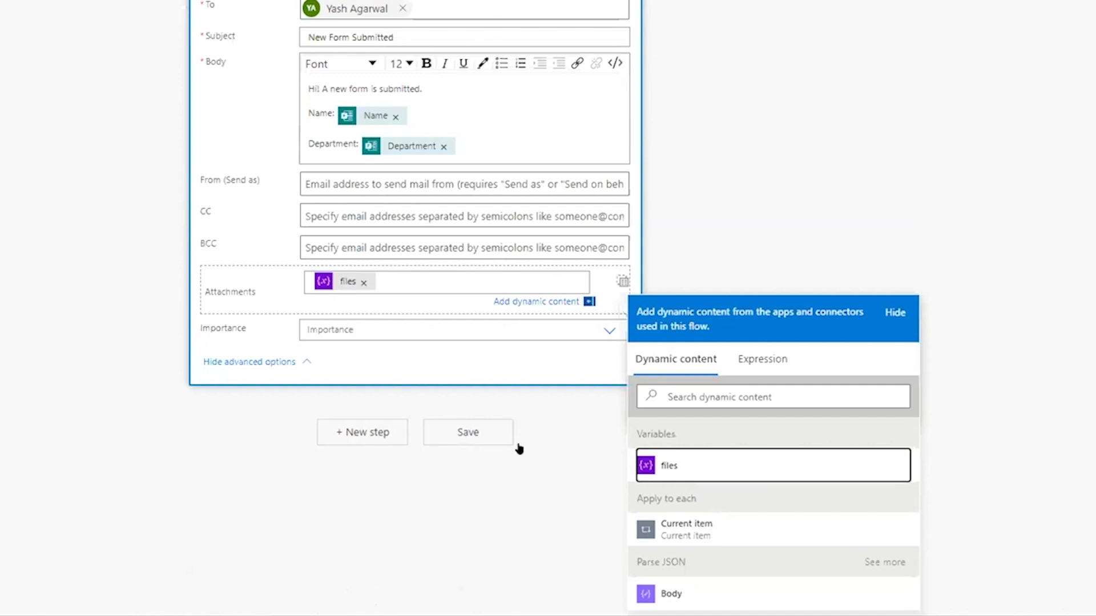
left_click(460, 438)
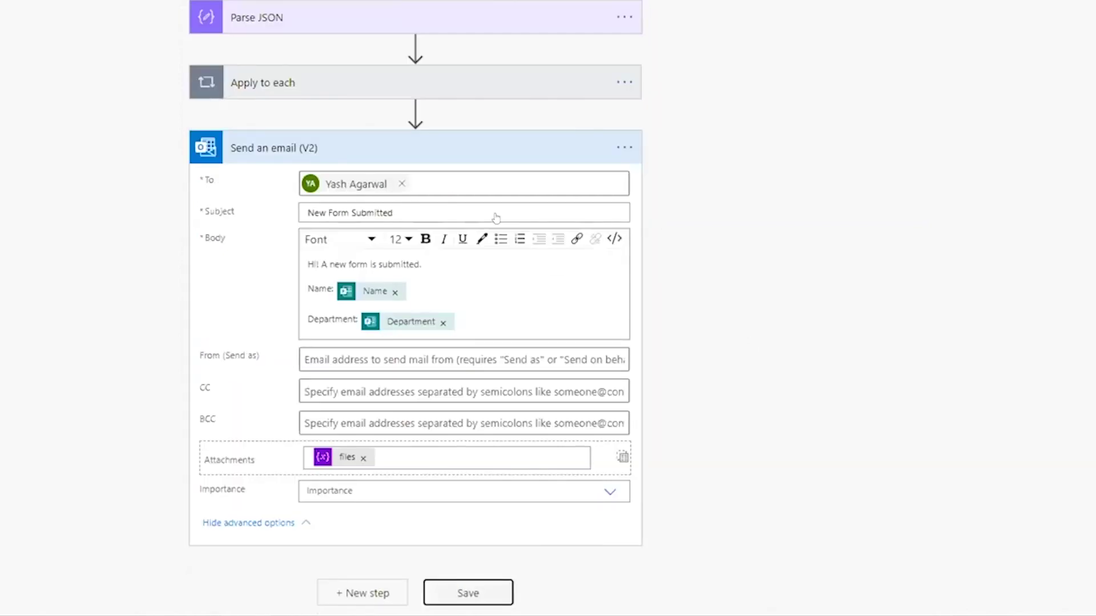
scroll(742, 208, "up", 1)
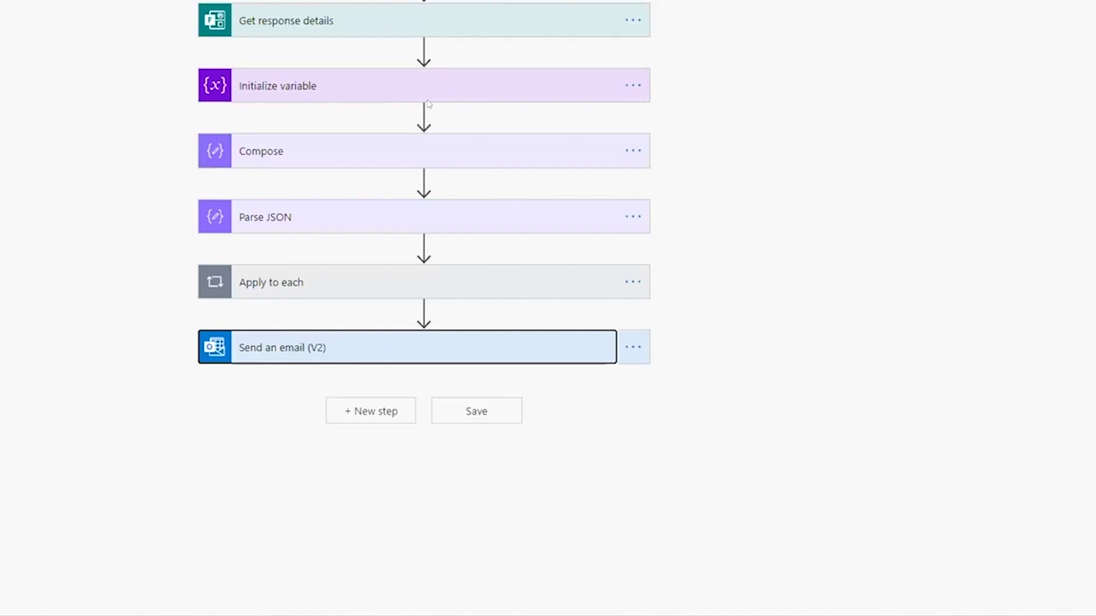
left_click(422, 114)
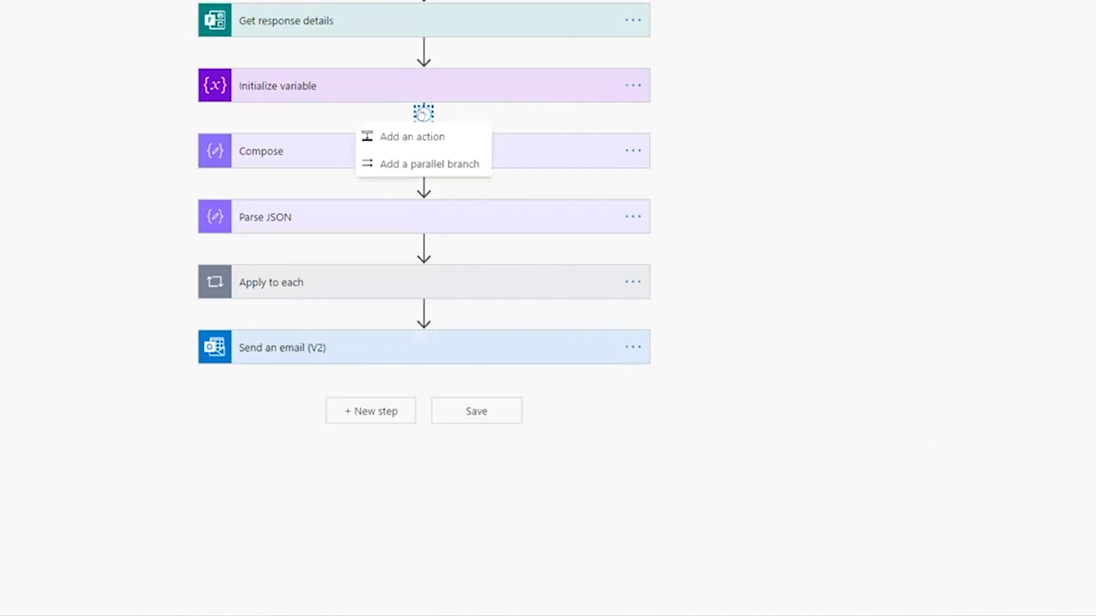
left_click(697, 127)
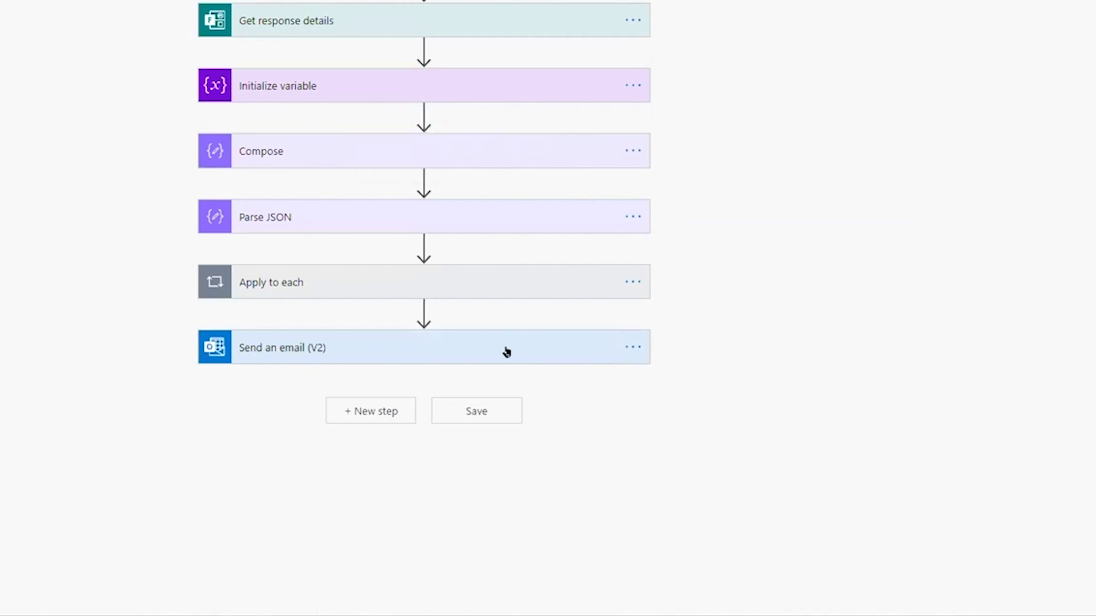
left_click(548, 350)
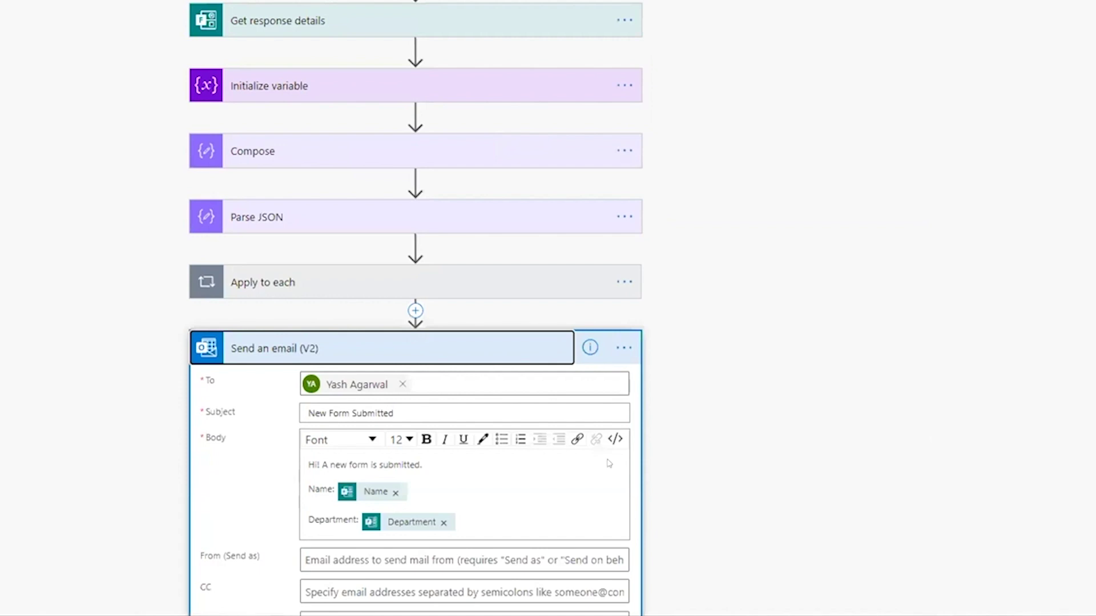
scroll(610, 463, "down", 4)
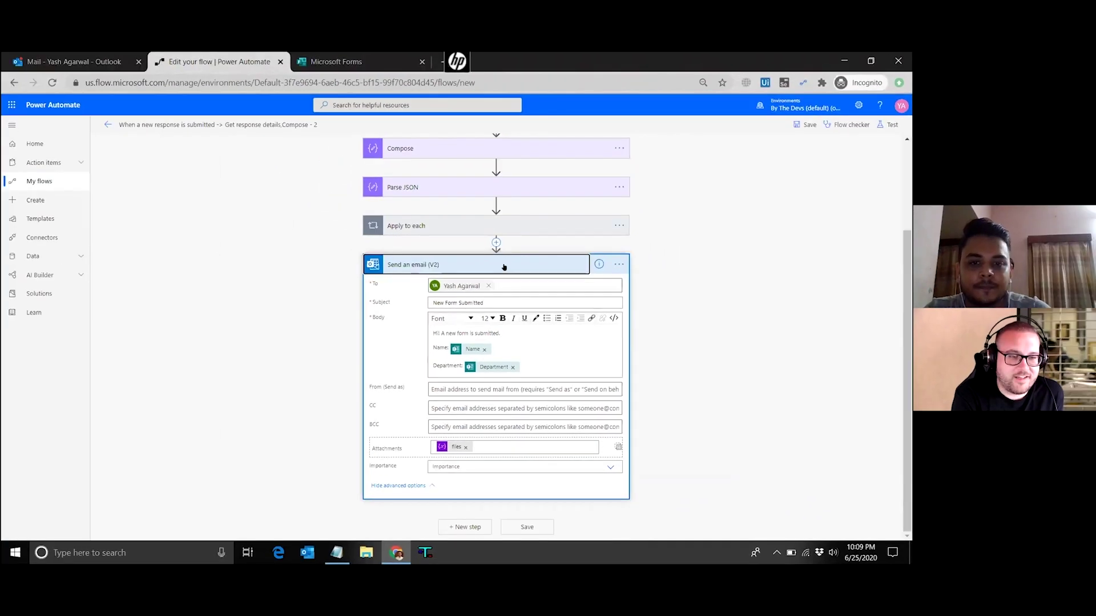
left_click(503, 266)
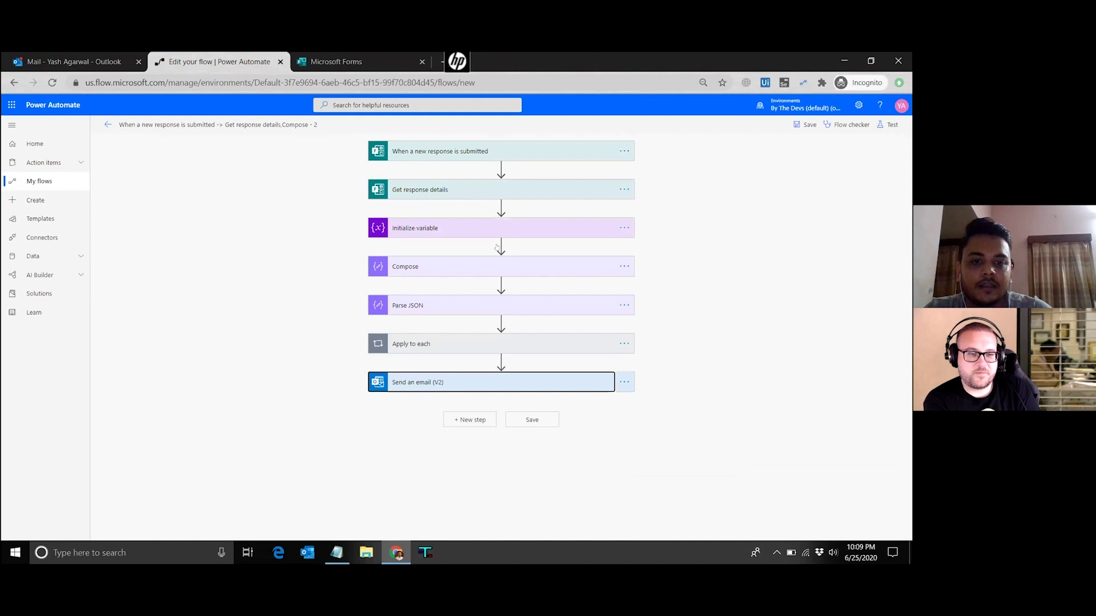
left_click(500, 244)
left_click(495, 258)
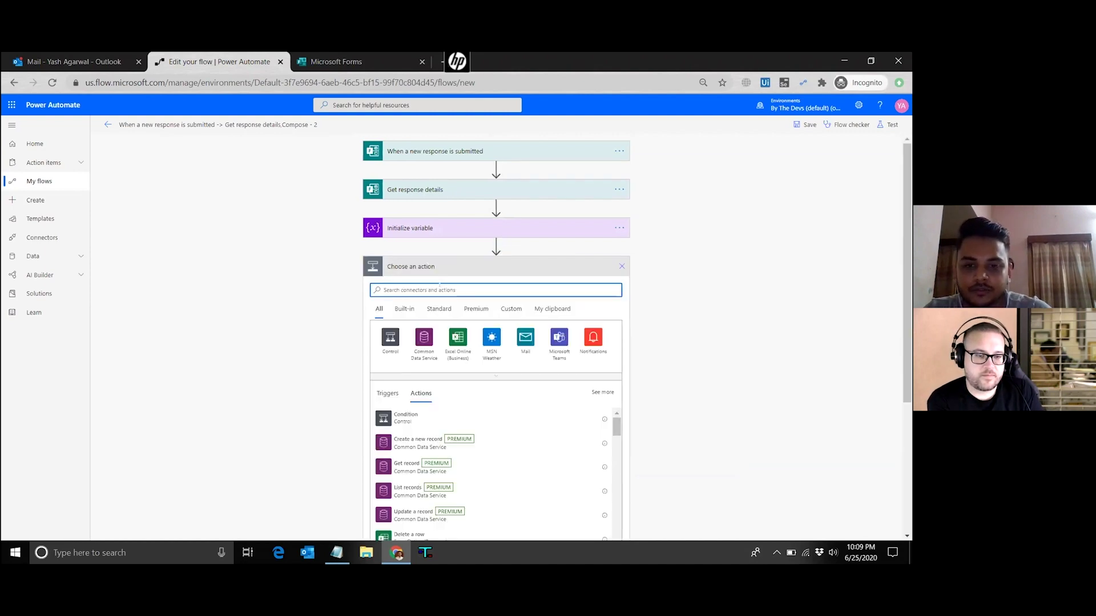
Add a Scope and move Compose, Parse JSON, Apply to each and Send an email into it
type("scope")
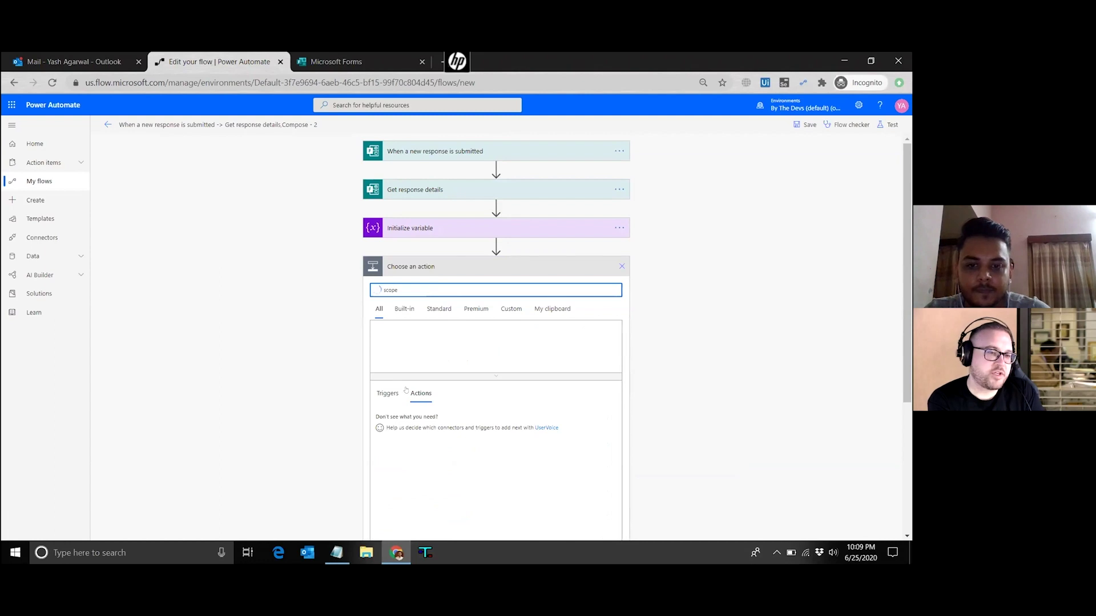
key("Return")
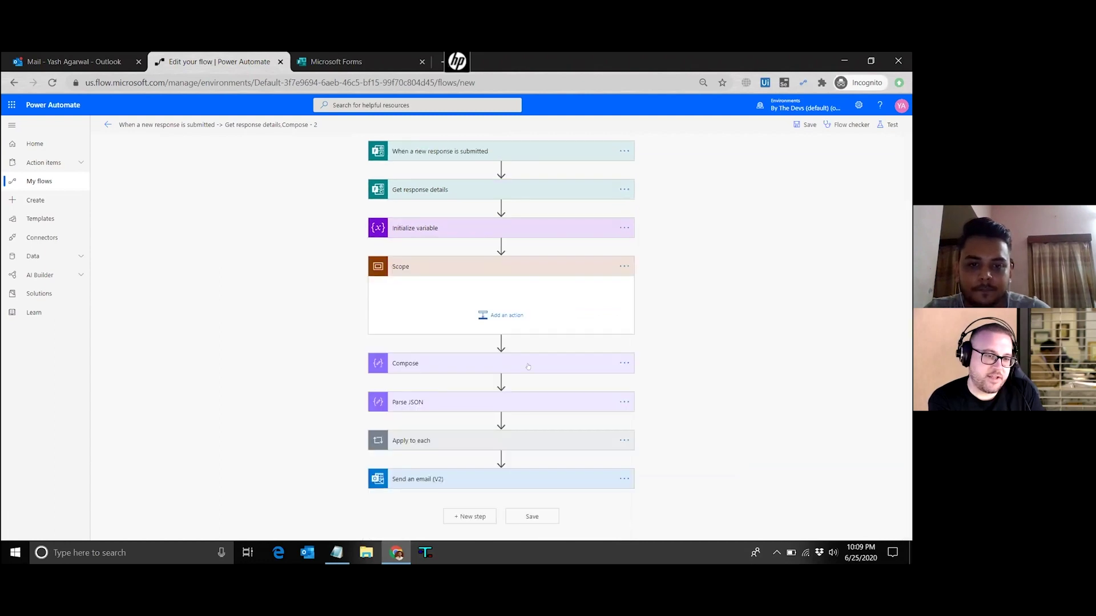
mouse_move(521, 359)
left_mouse_down()
mouse_move(518, 396)
mouse_move(515, 372)
left_mouse_up()
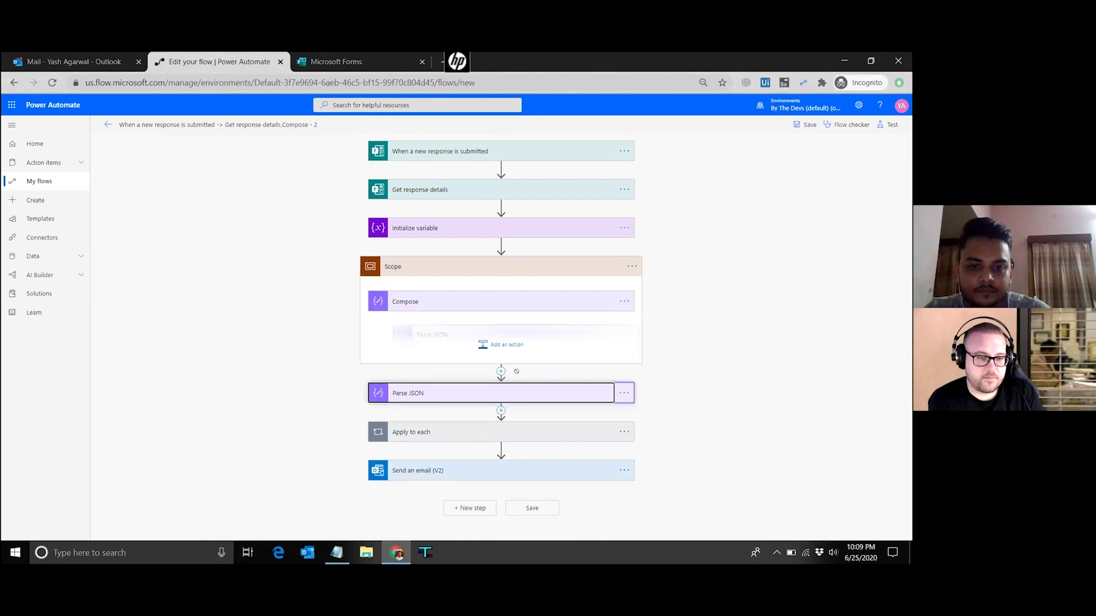
left_click_drag(545, 428, 513, 429)
left_click_drag(502, 374, 502, 374)
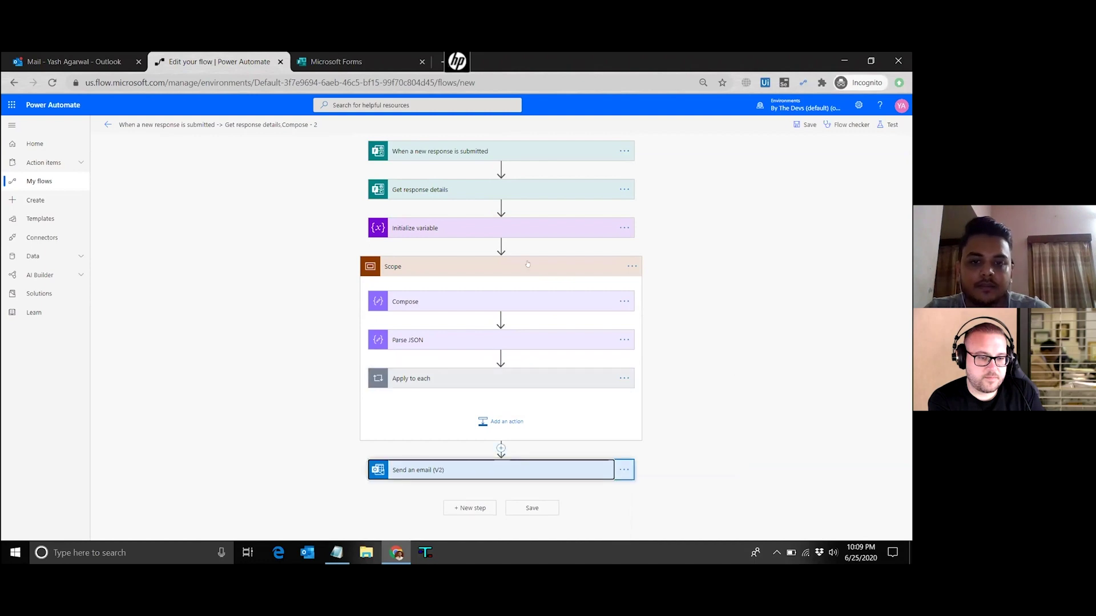
left_click_drag(485, 469, 483, 423)
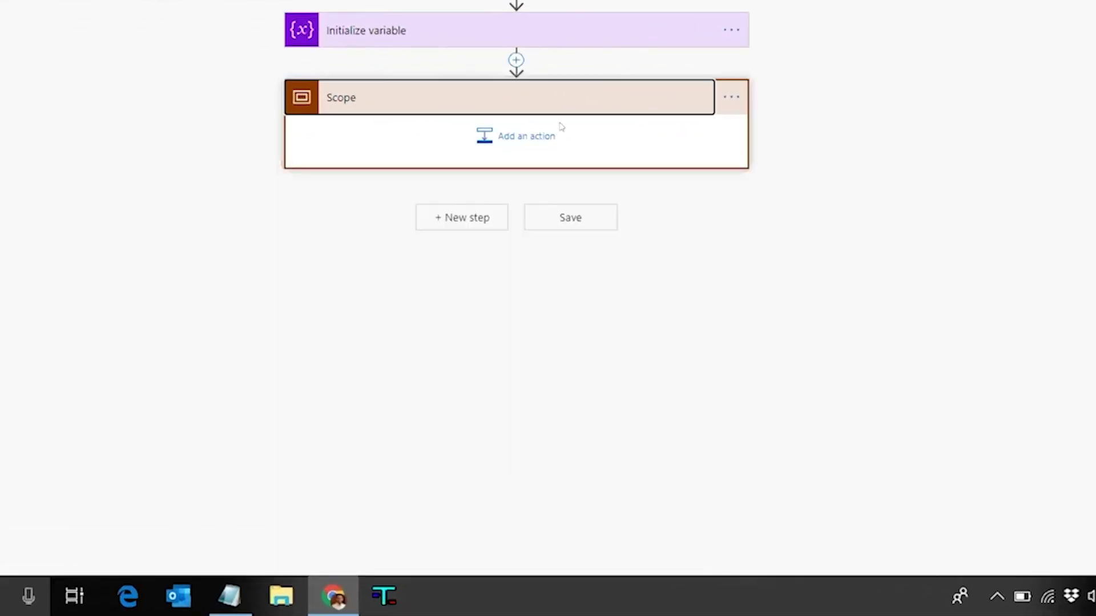
left_click(548, 97)
left_click(516, 60)
Insert a Condition step between Initialize variable and the Scope, beginning an empty() expression
left_click(487, 83)
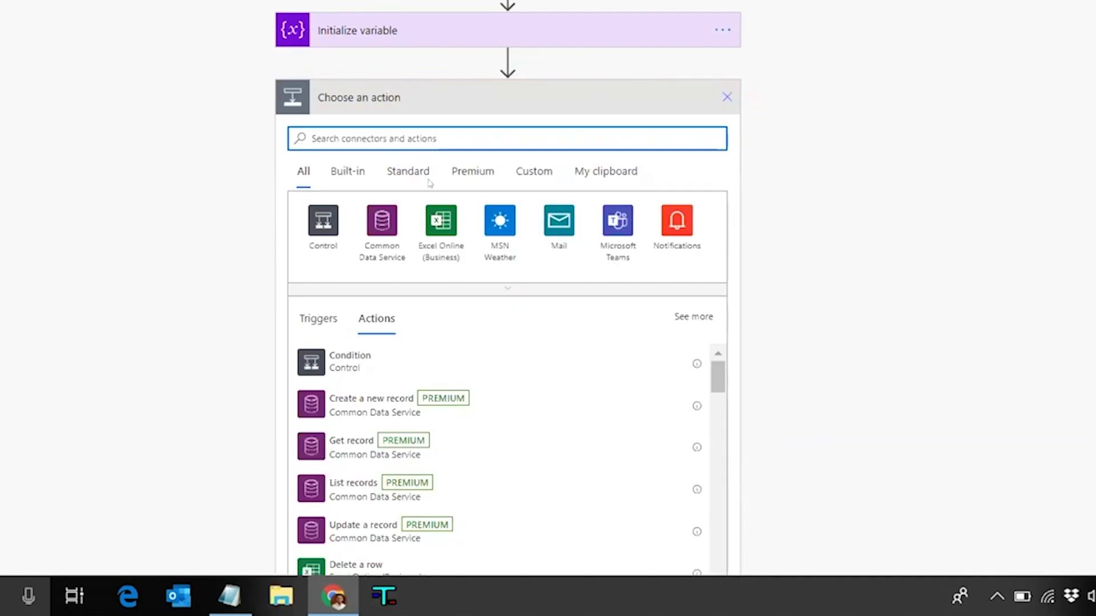
left_click(367, 356)
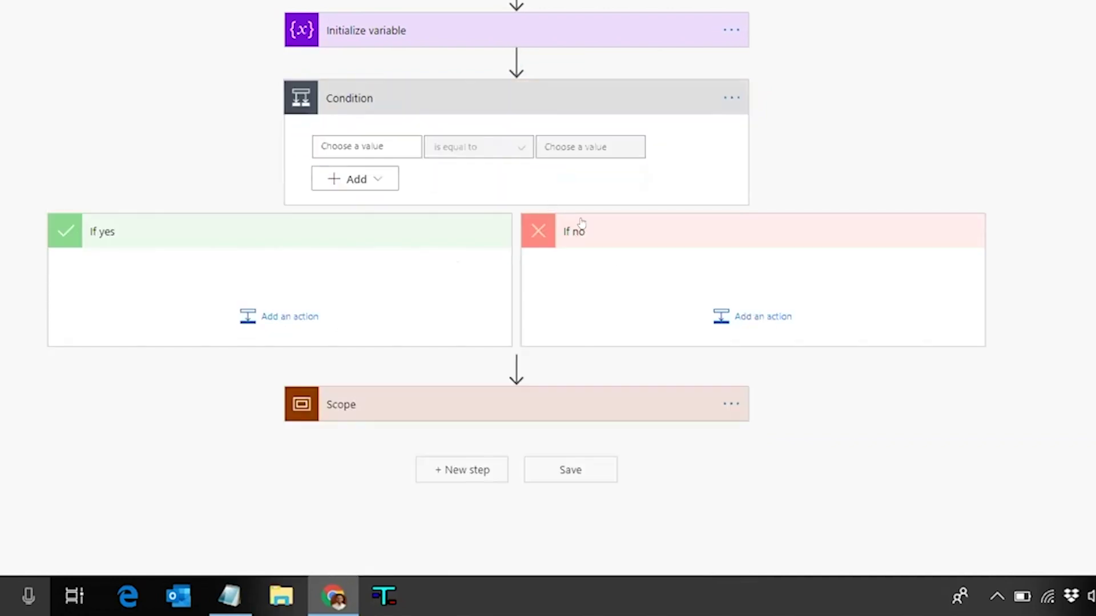
left_click(568, 244)
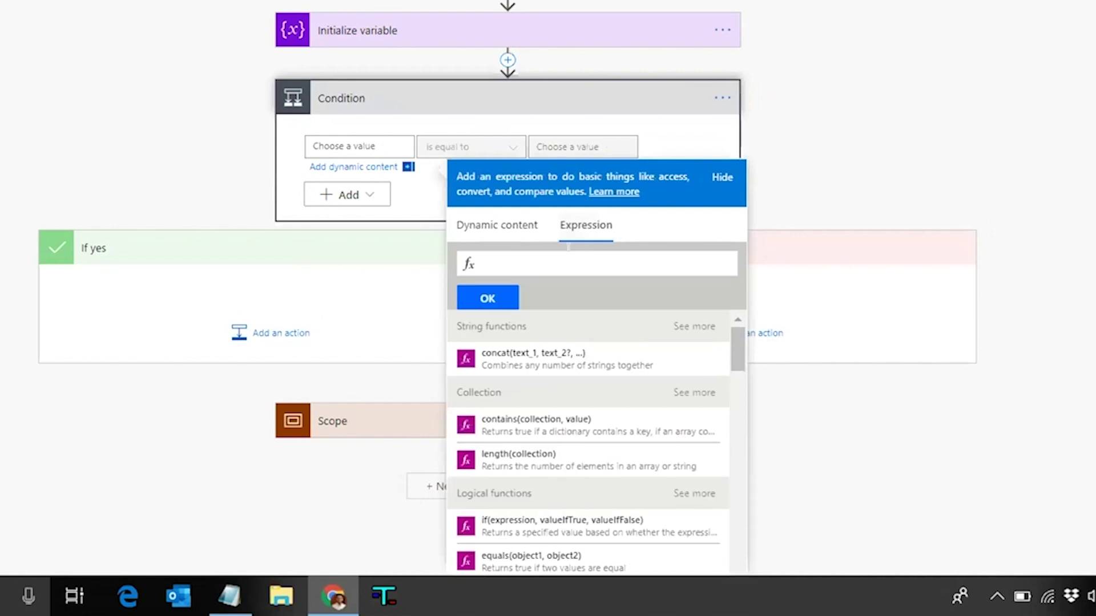
type("empty")
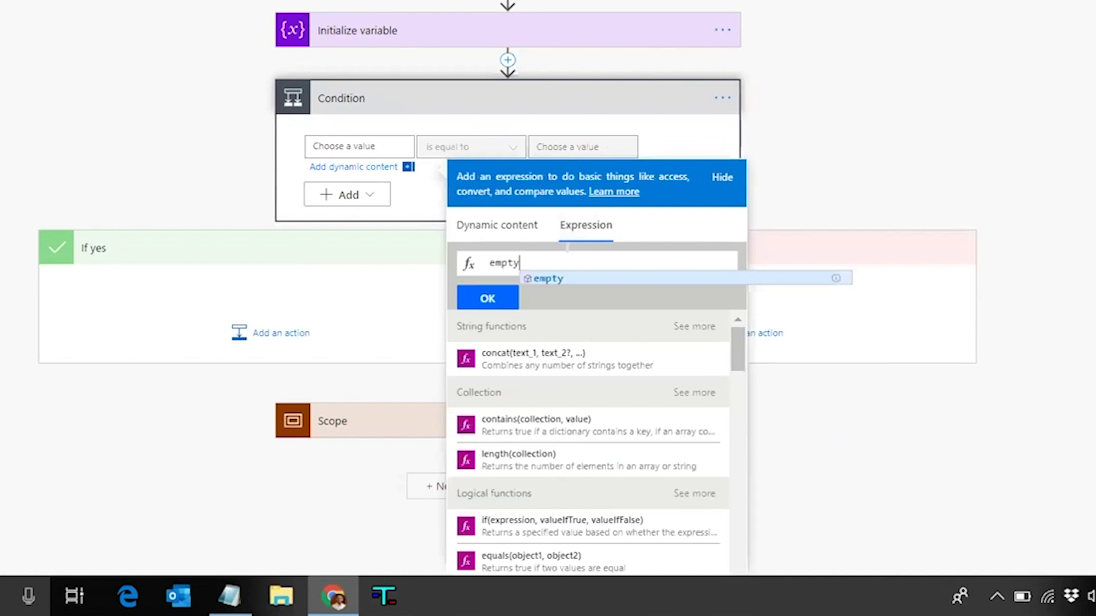
key("Escape")
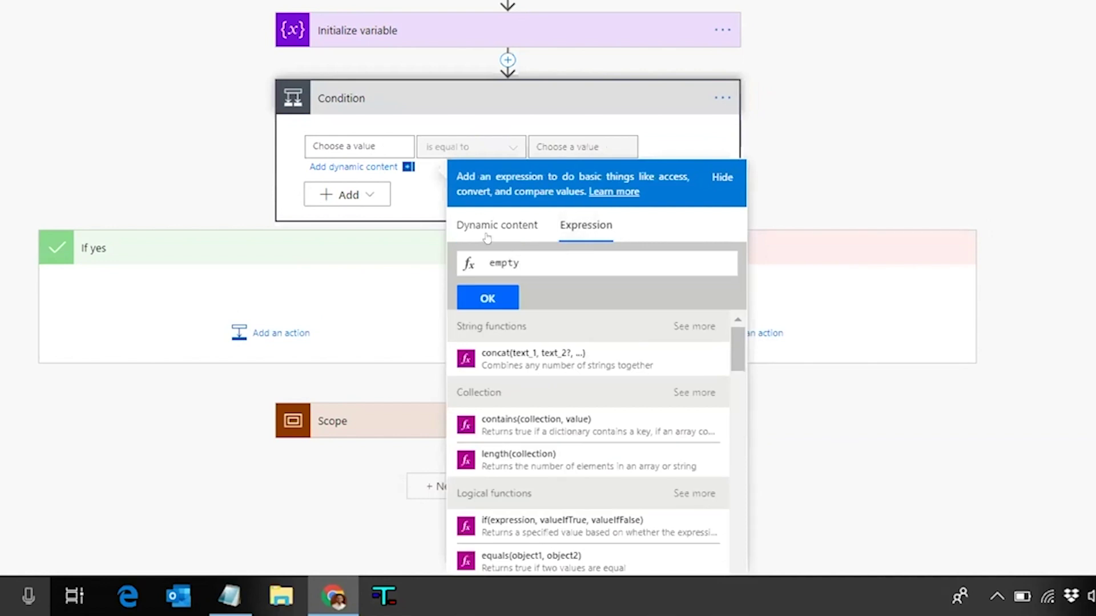
type("(")
Set the condition's first value to empty() with the form's Ids answer inside
left_click(562, 229)
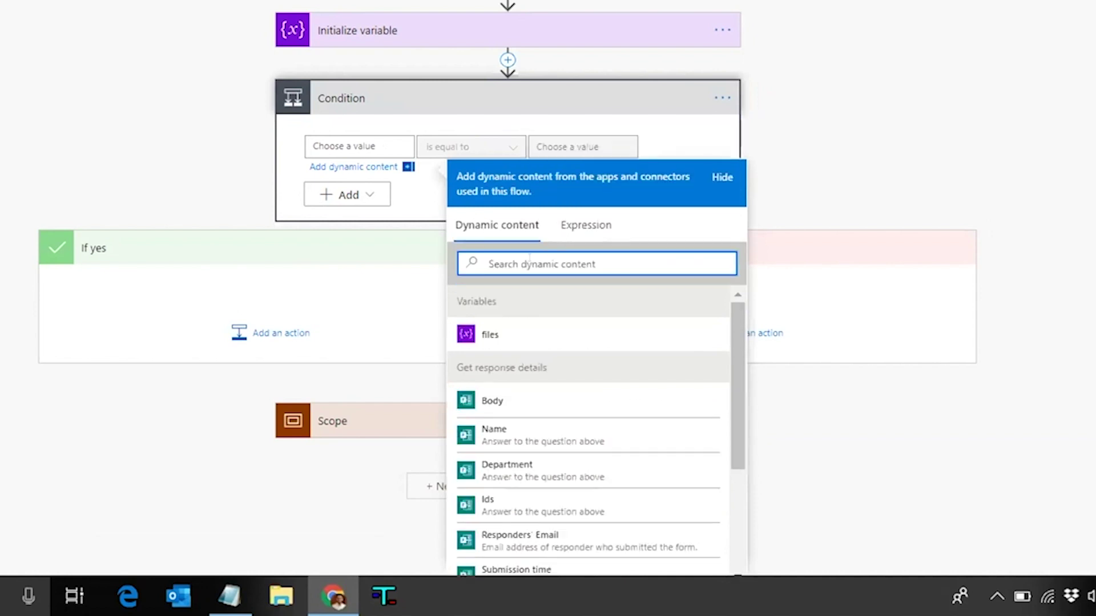
type("emo")
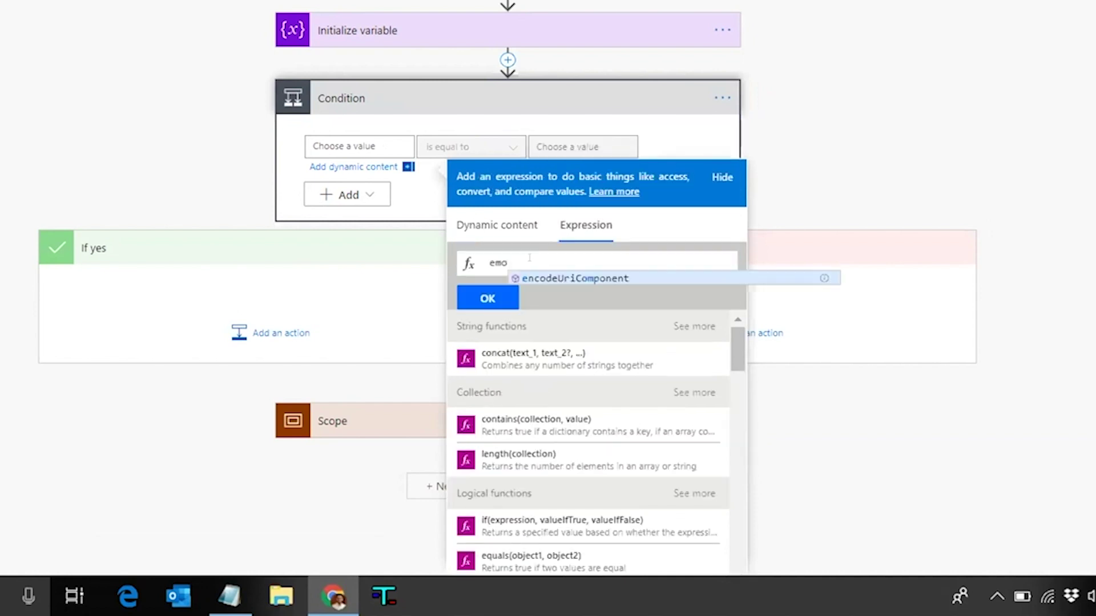
key("BackSpace")
type("pty")
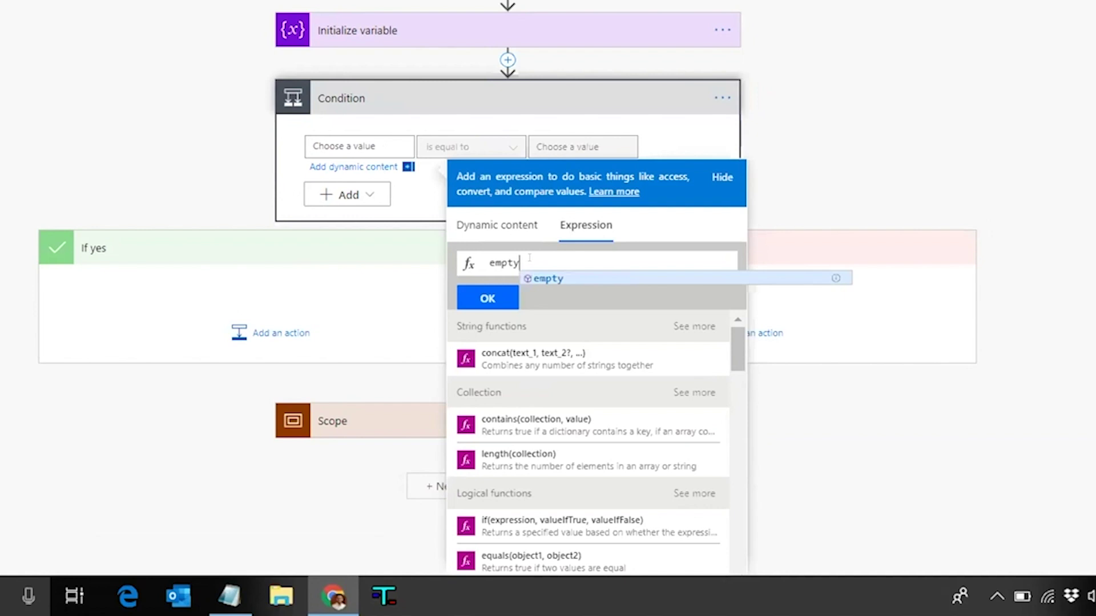
type("()")
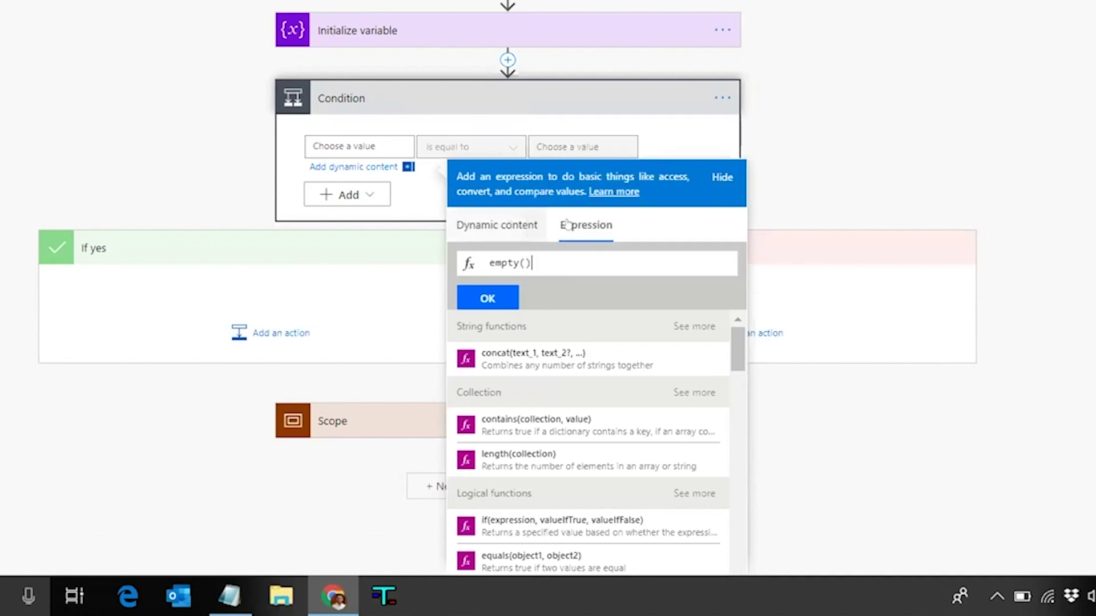
left_click(567, 224)
left_click(567, 223)
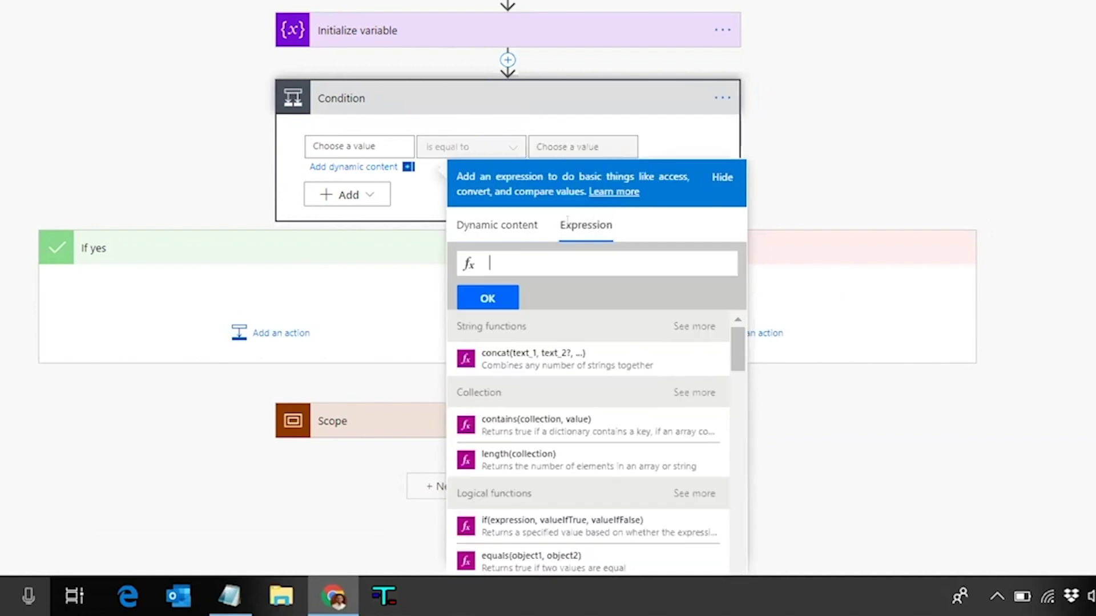
type("empty")
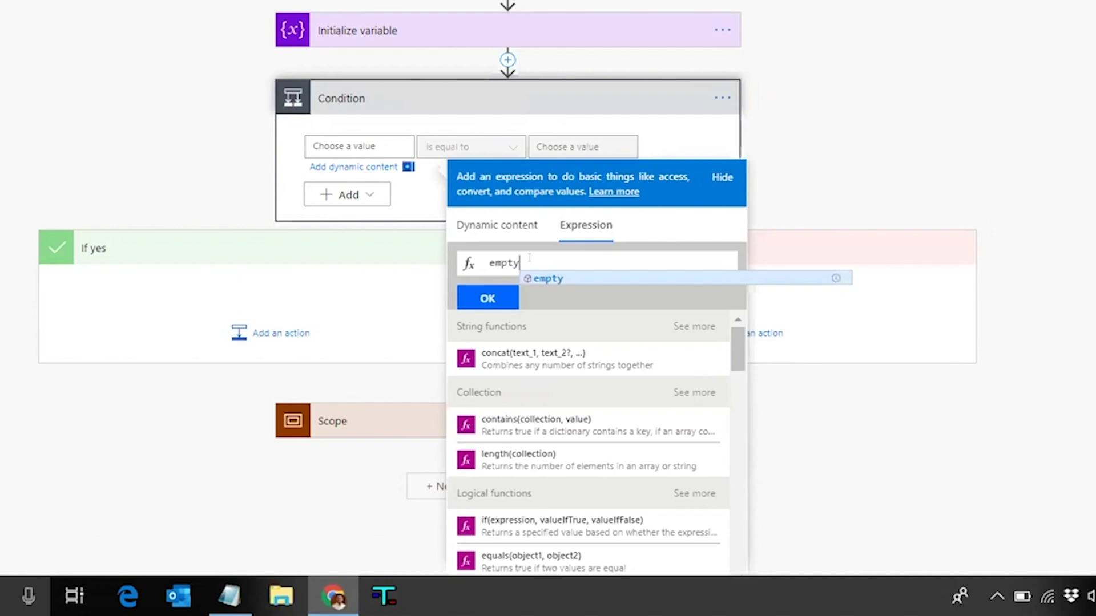
type("()")
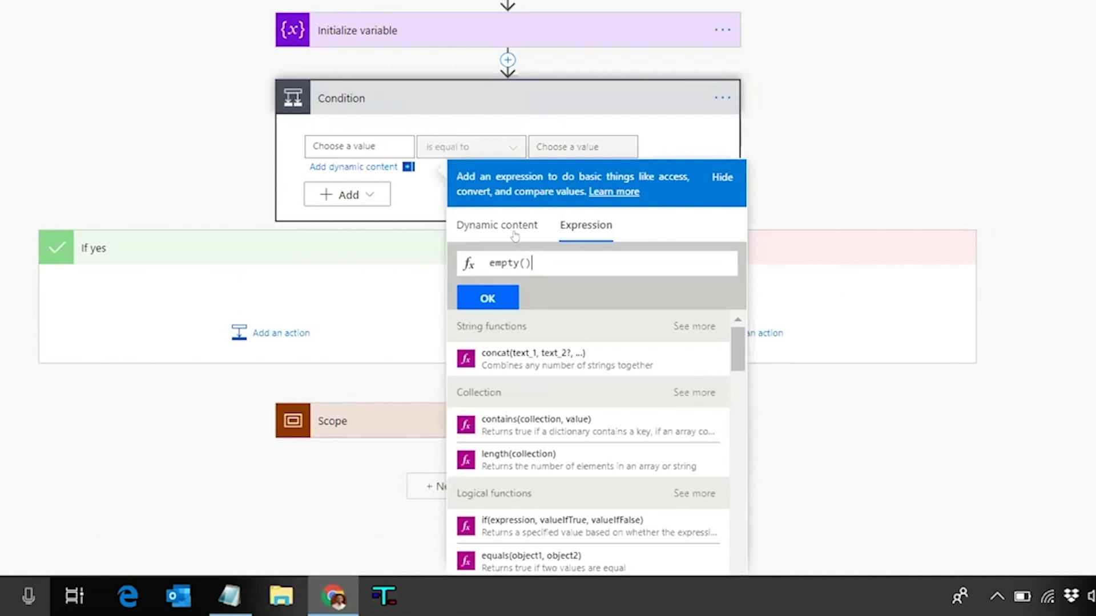
left_click(513, 233)
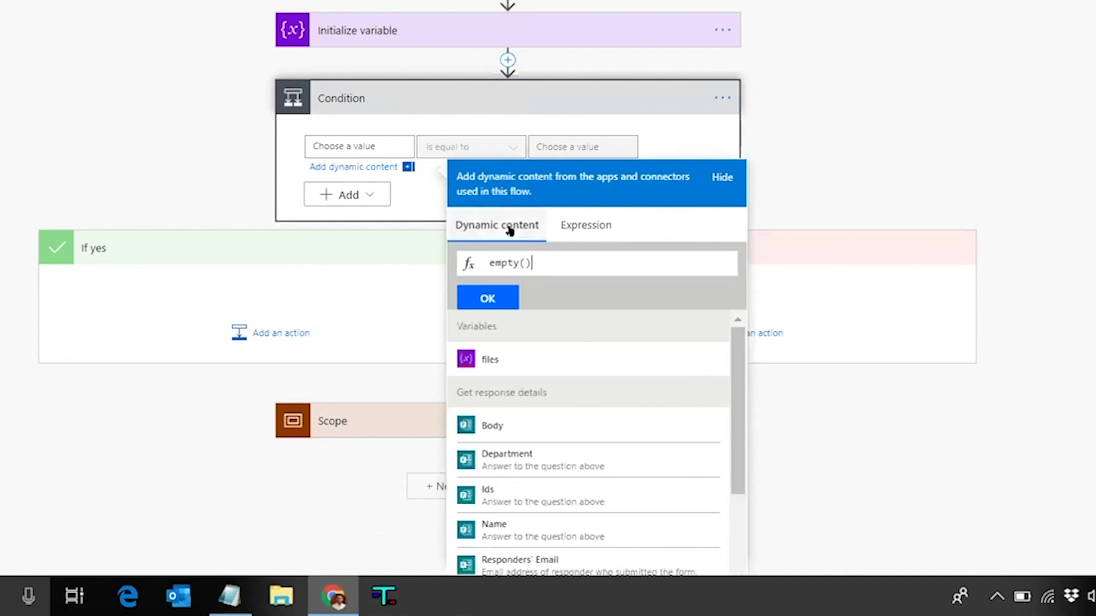
left_click(527, 490)
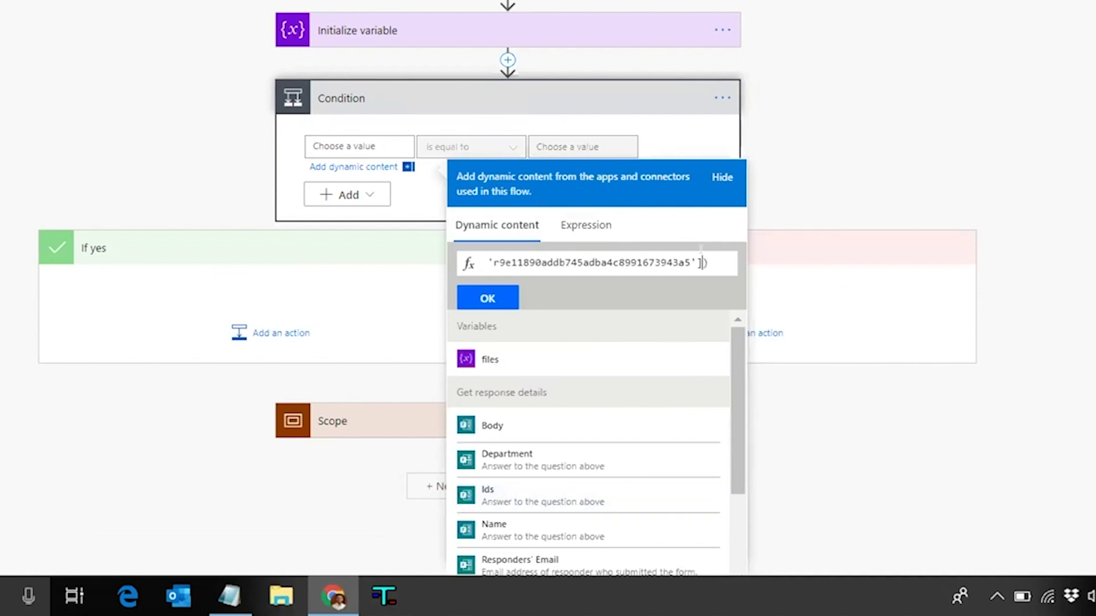
left_click(489, 298)
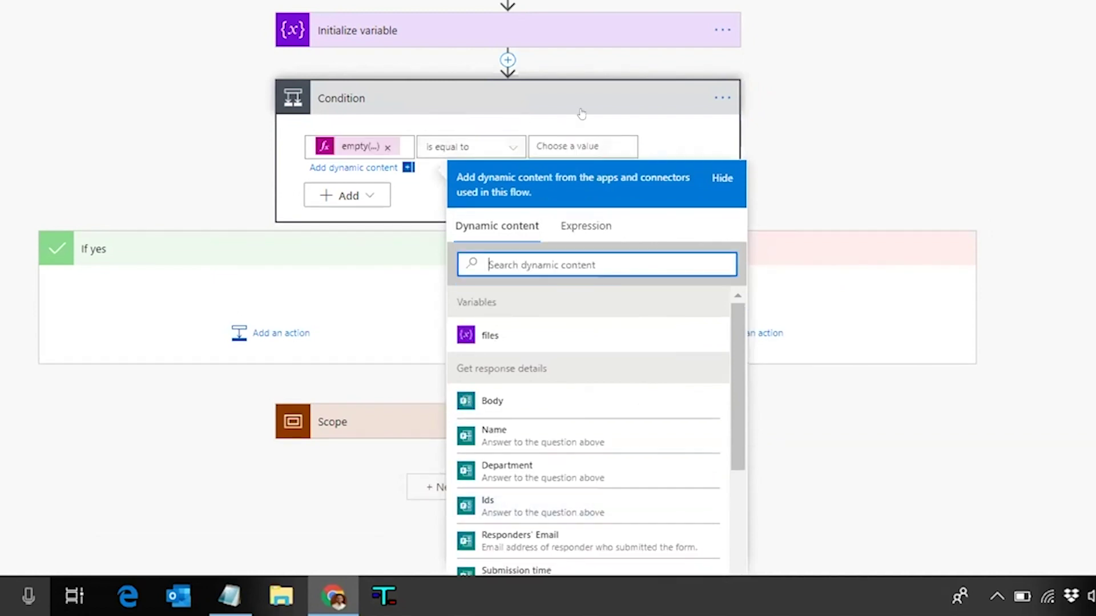
left_click(524, 101)
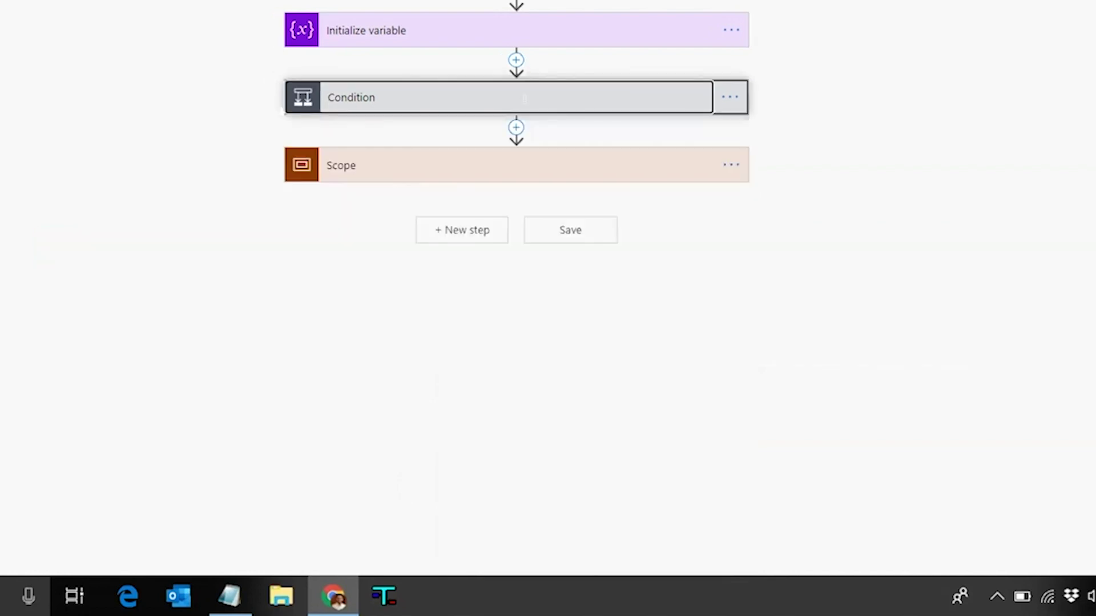
Compare the condition against the expression false and move the Scope into the If yes branch
left_click(524, 98)
left_click(574, 144)
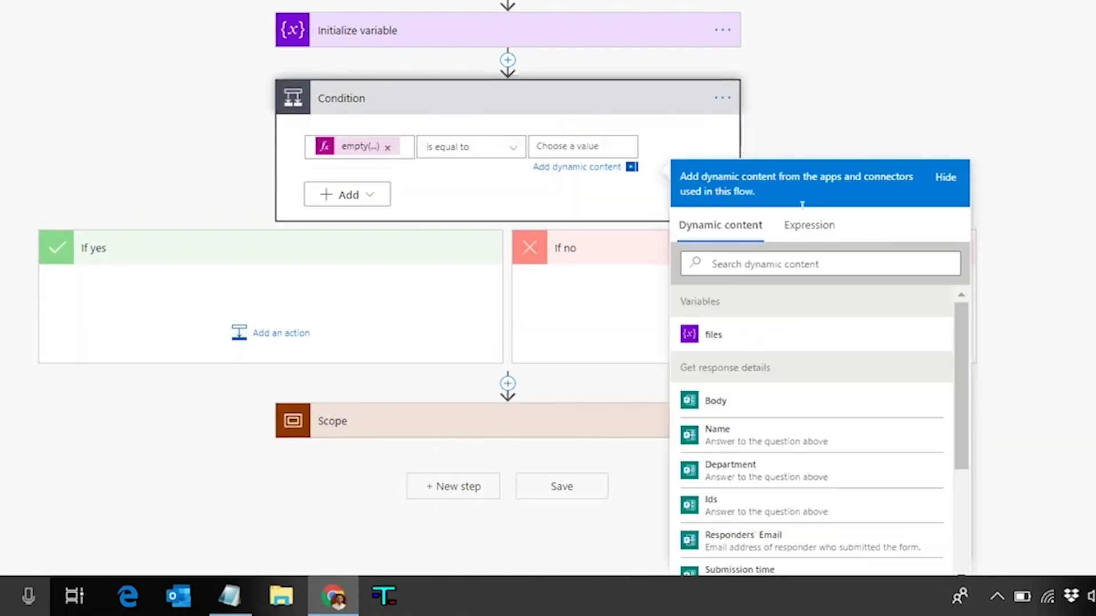
left_click(809, 225)
type("false")
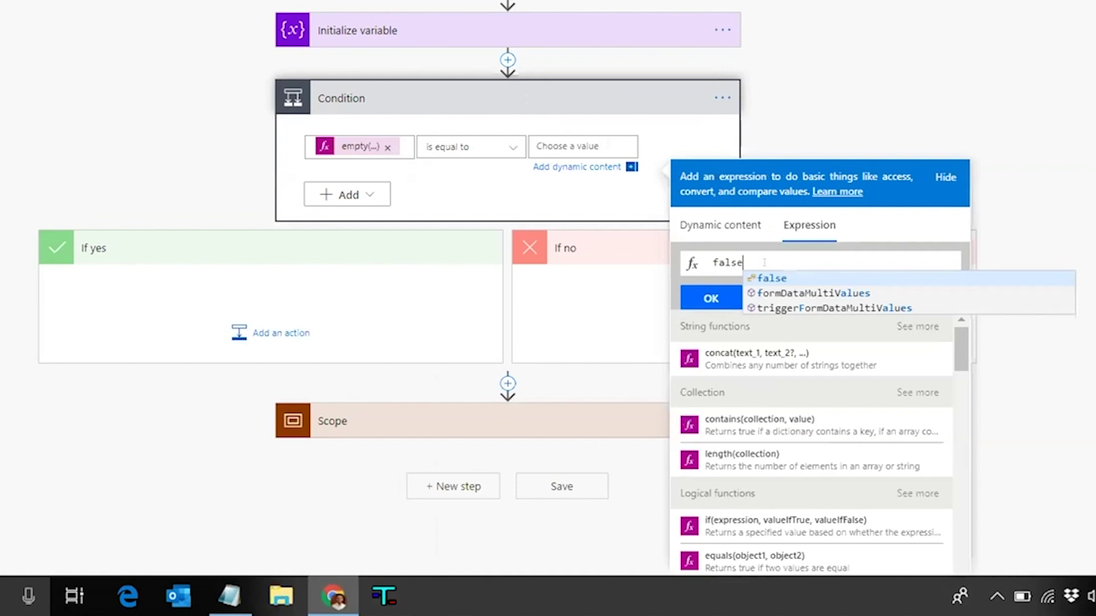
key("Escape")
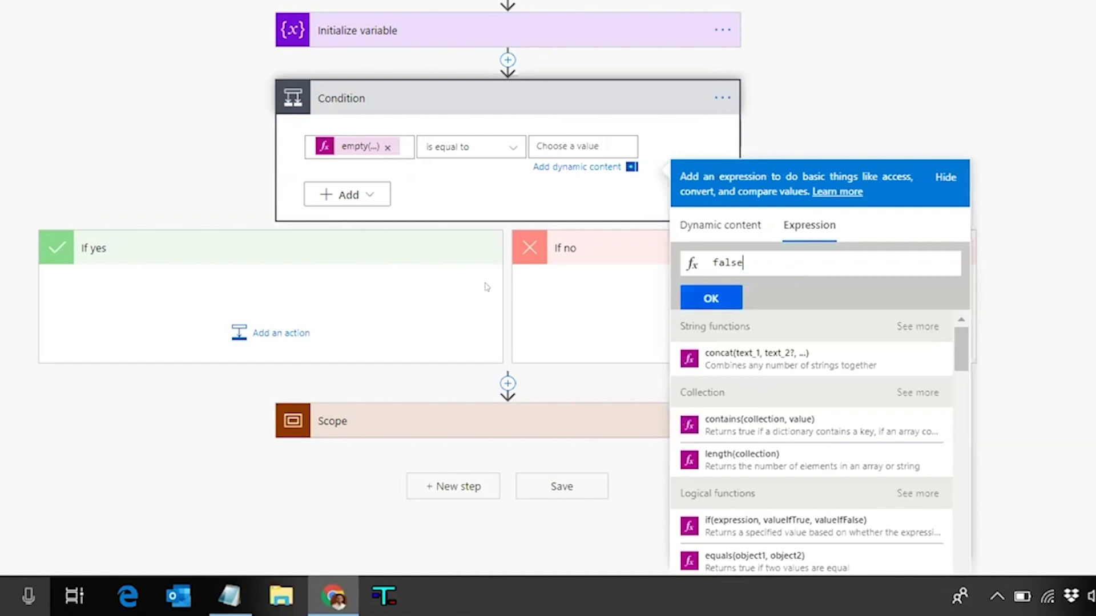
key("Return")
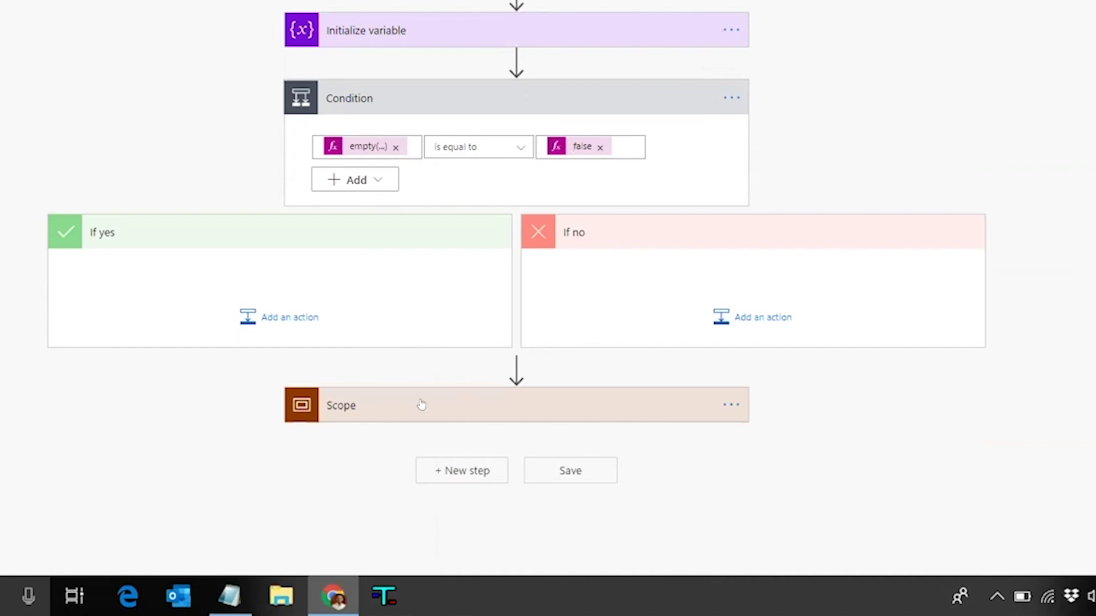
left_click_drag(420, 405, 261, 284)
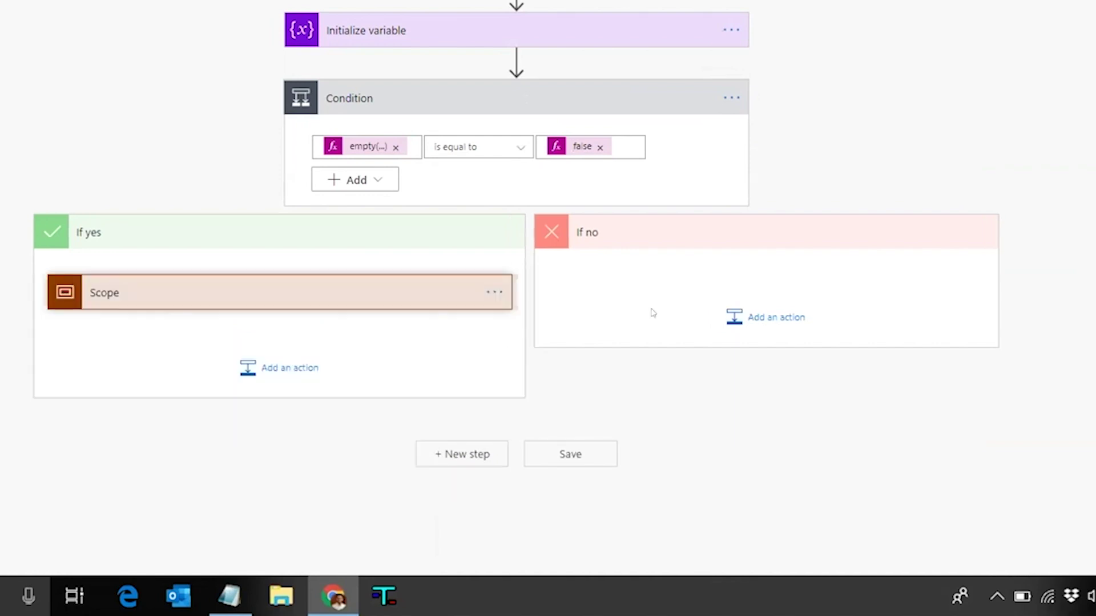
left_click(762, 317)
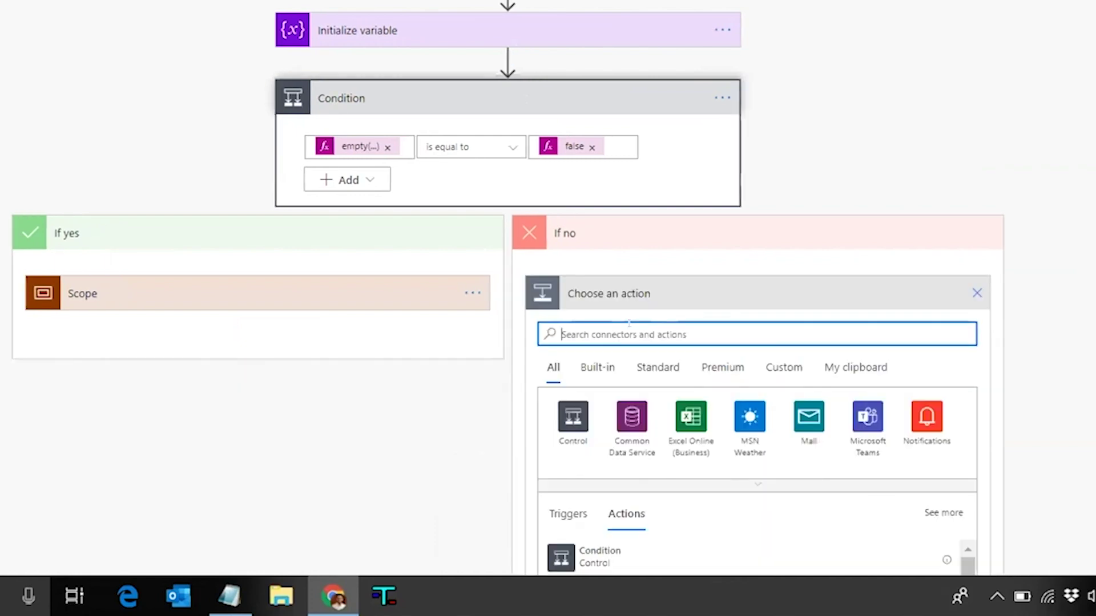
Add a Send an email (V2) action to the If no branch
type("email")
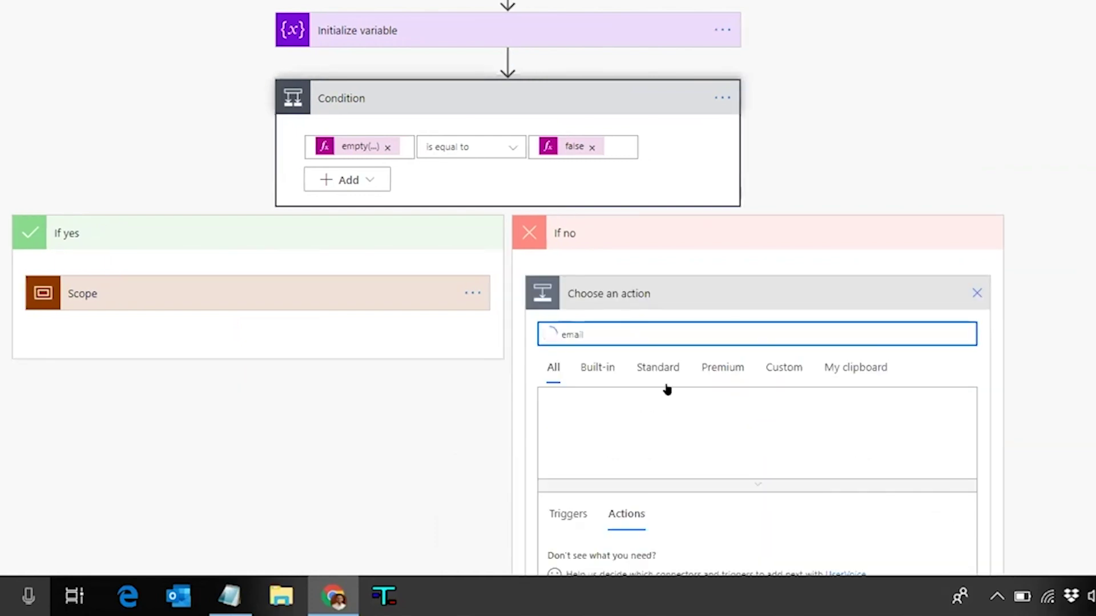
scroll(665, 386, "down", 2)
scroll(695, 456, "down", 2)
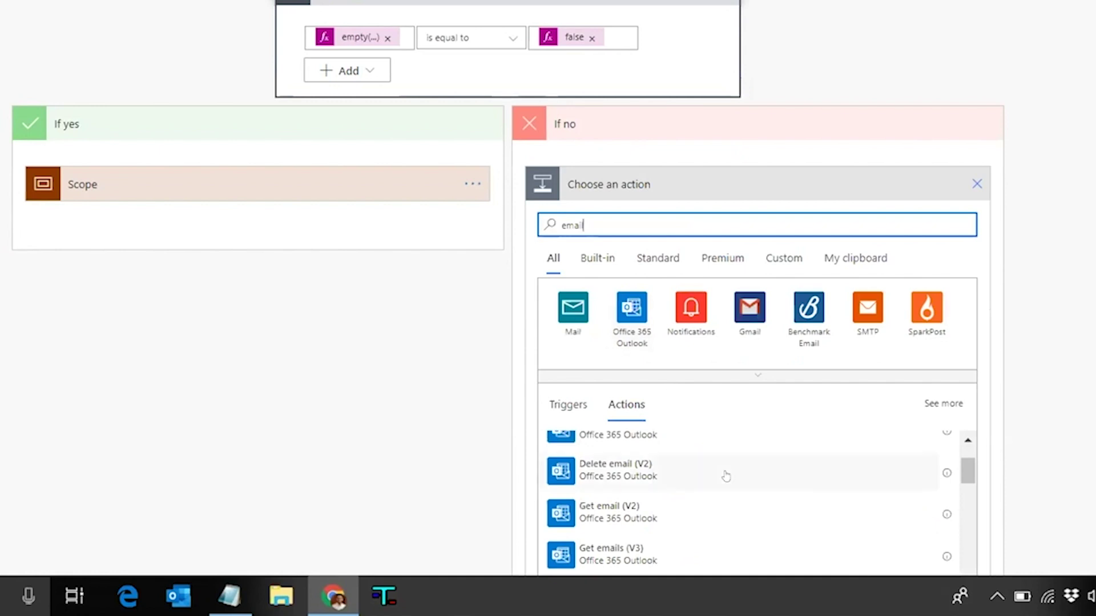
scroll(726, 474, "up", 1)
scroll(726, 474, "up", 1)
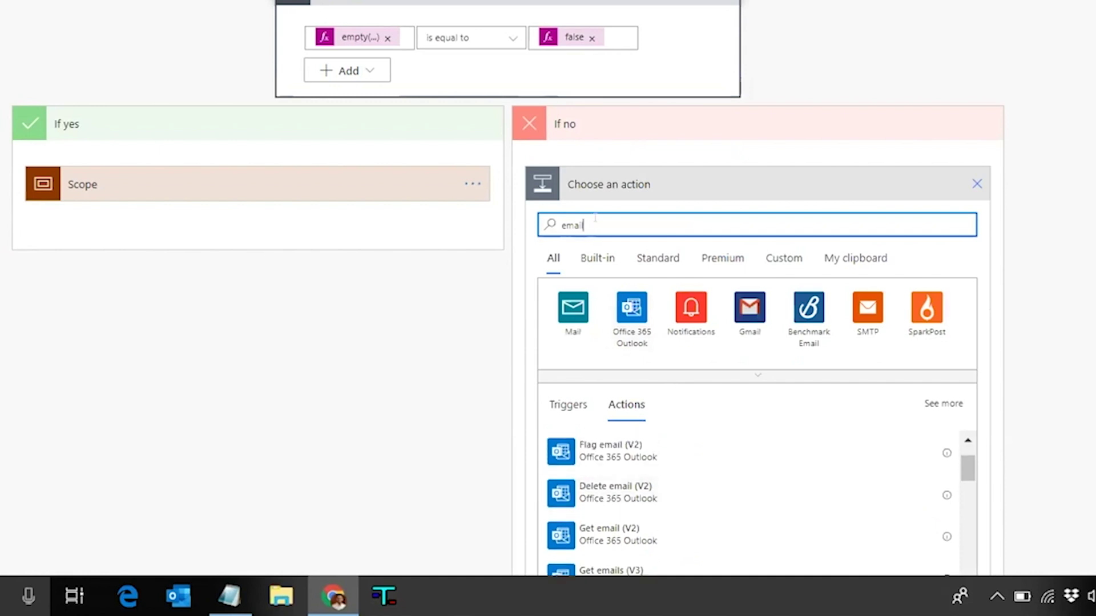
double_click(595, 217)
type("send an")
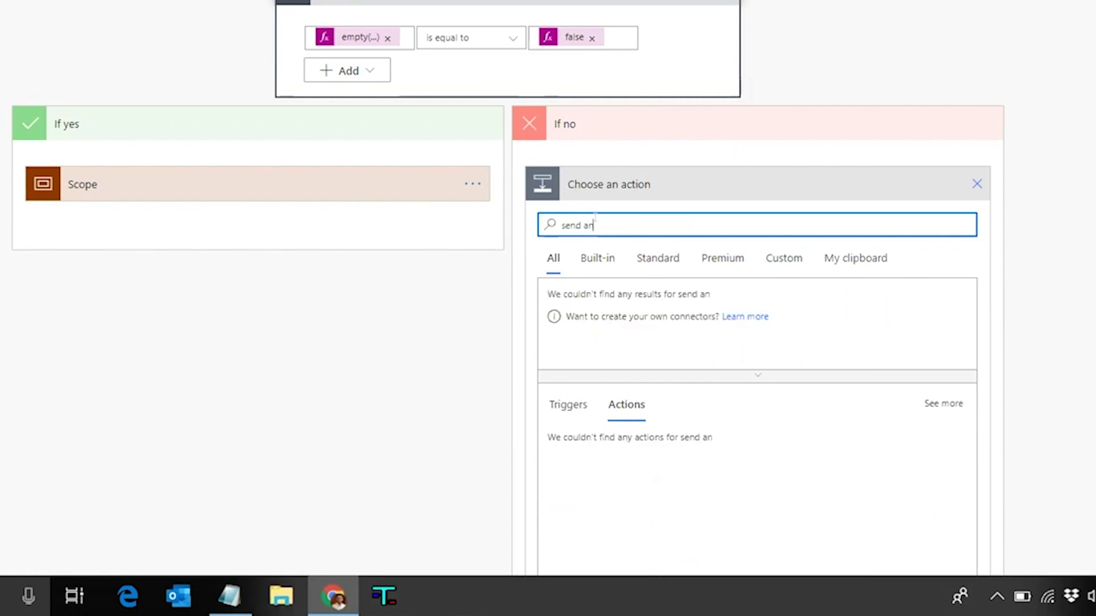
scroll(663, 152, "down", 1)
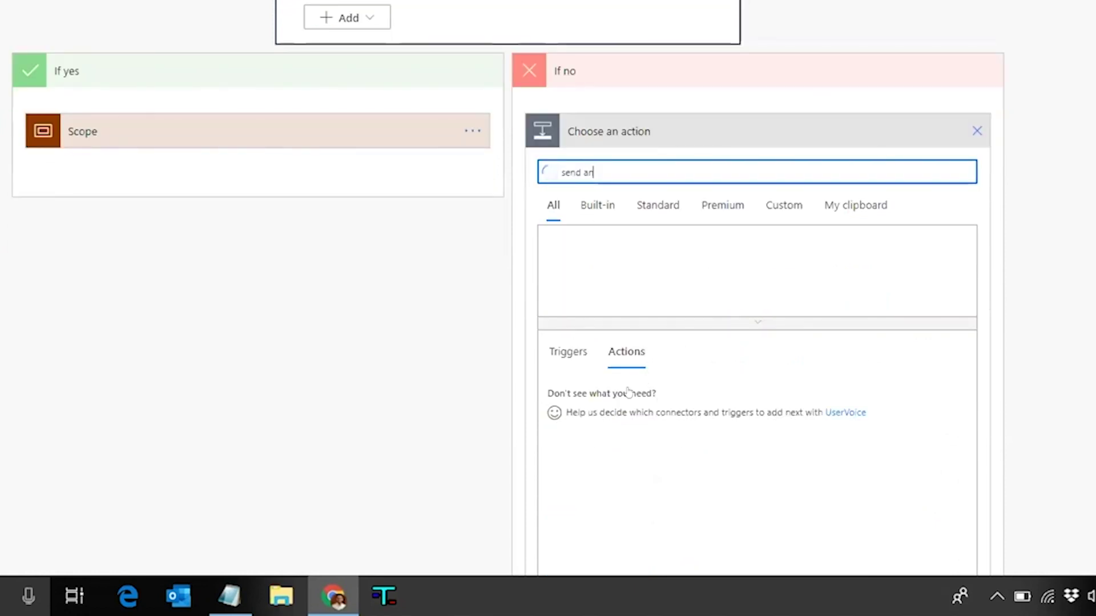
left_click(683, 382)
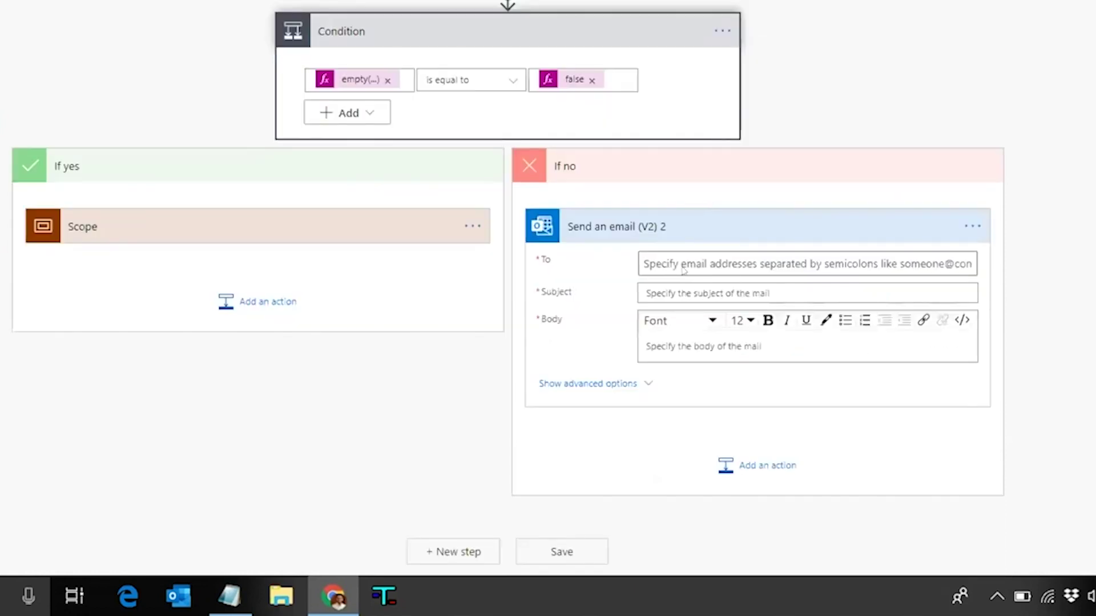
Address it to the suggested recipient with the subject 'A new form ras been submitted'
type("yash")
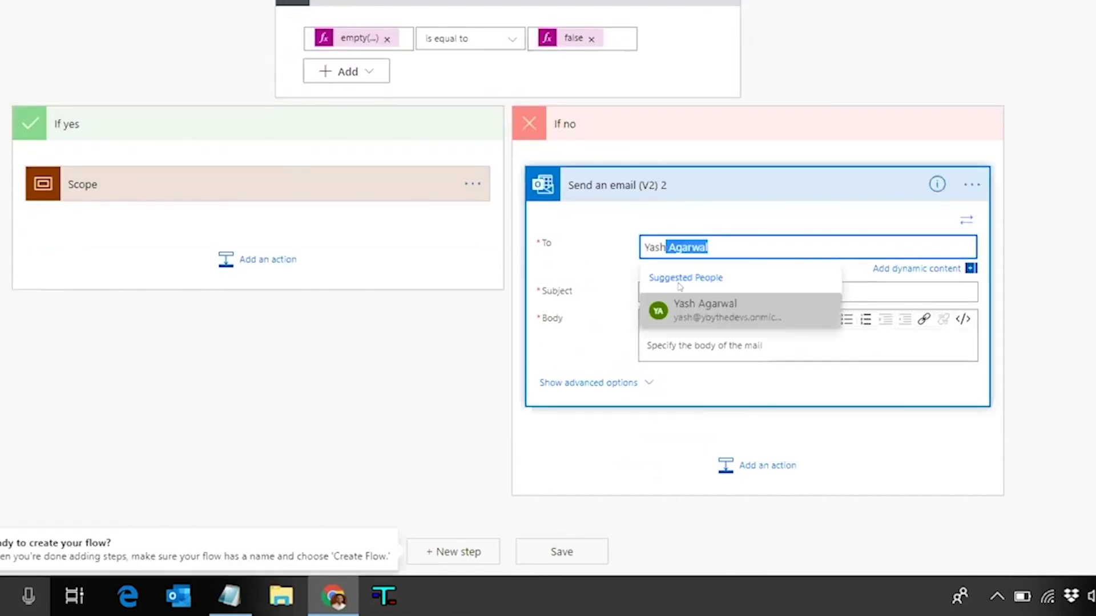
key("Tab")
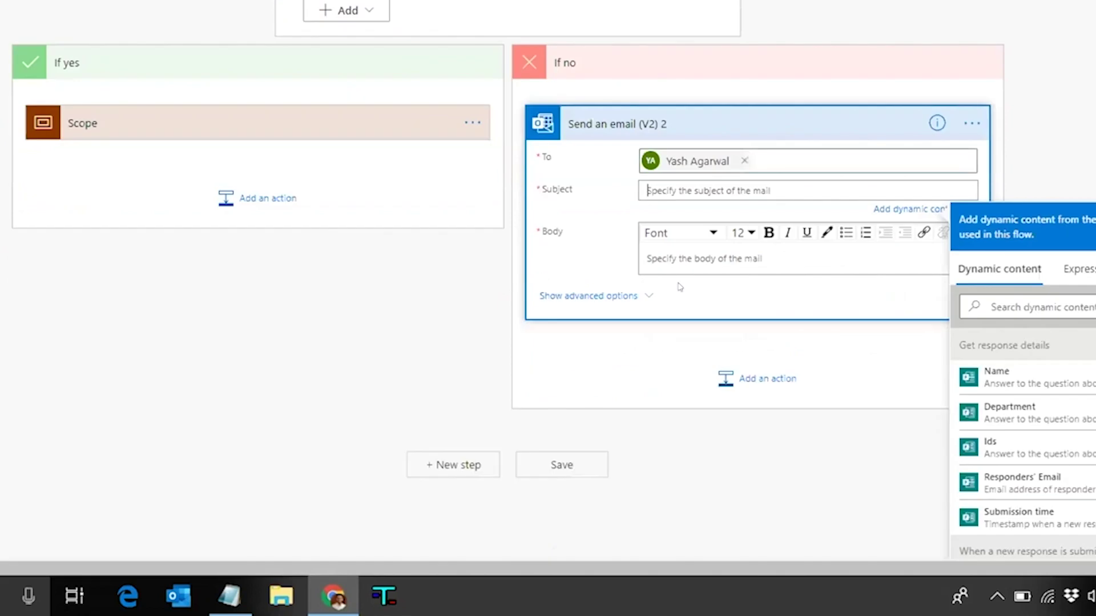
type("A new fo")
type("rm r")
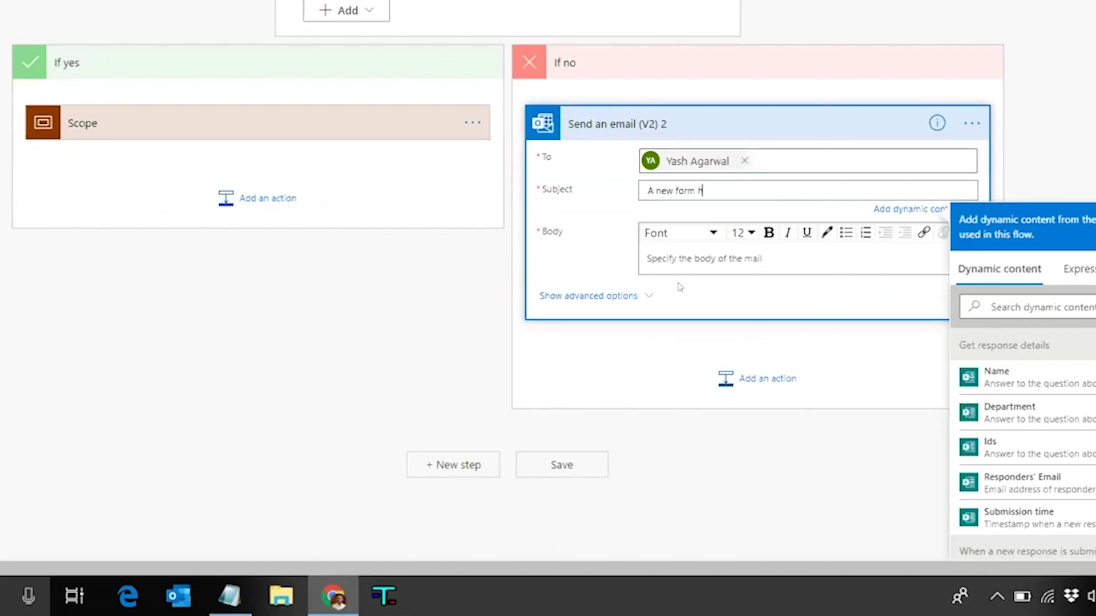
type("as been submitted")
Write the body 'Hi! A new form has been submitted.', Name, Department, and 'There have been no attachments provided'
left_click(686, 261)
type("Hi")
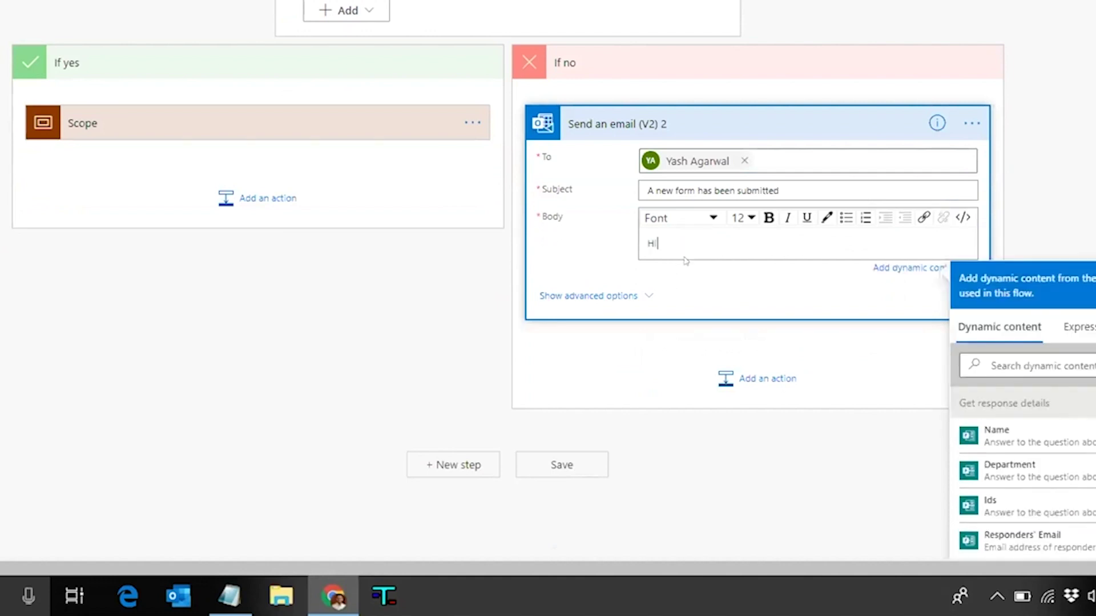
type("! A new form has been submitted.")
key("Return")
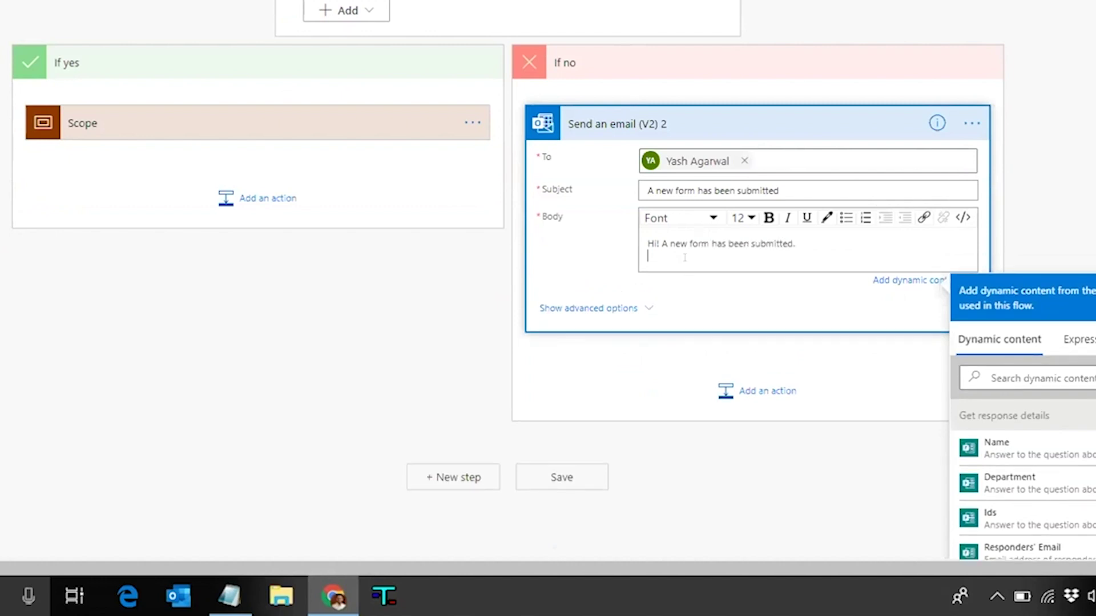
key("Return")
type("Name:")
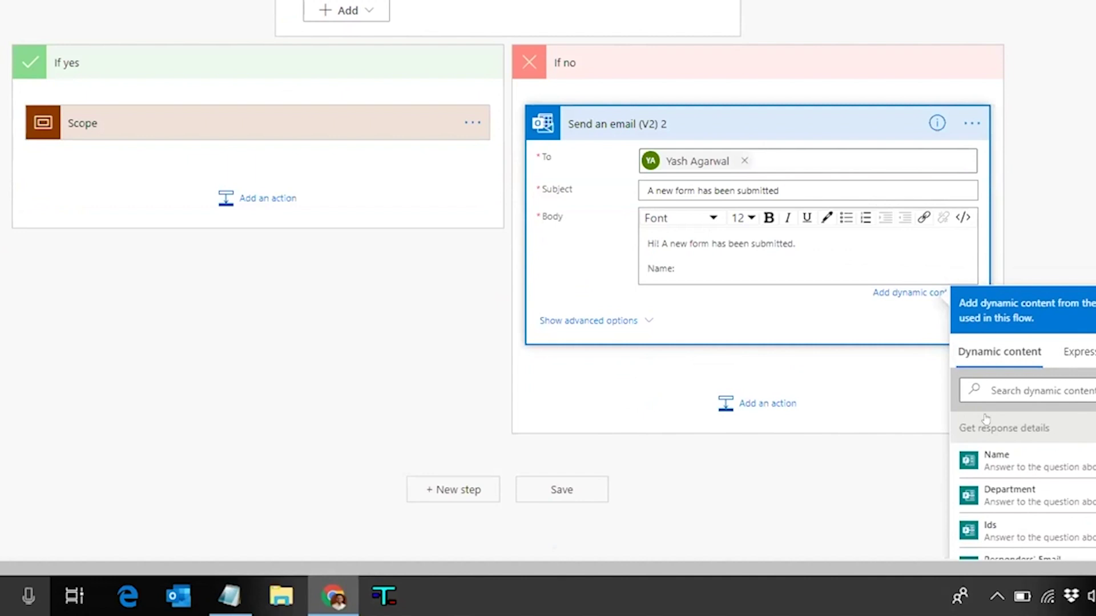
scroll(774, 196, "down", 1)
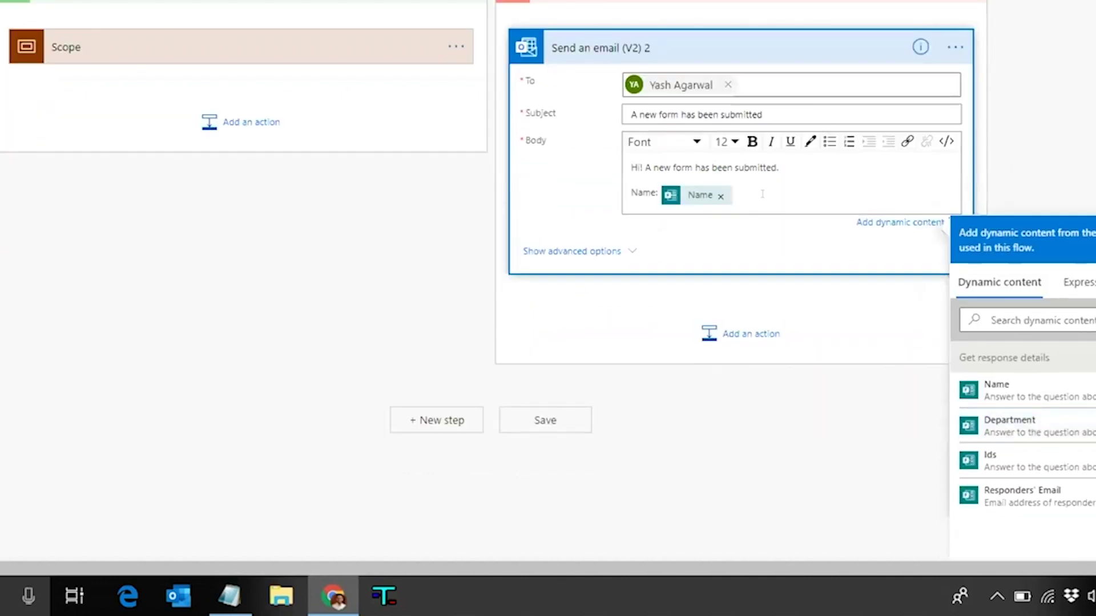
key("Return")
type("Depar")
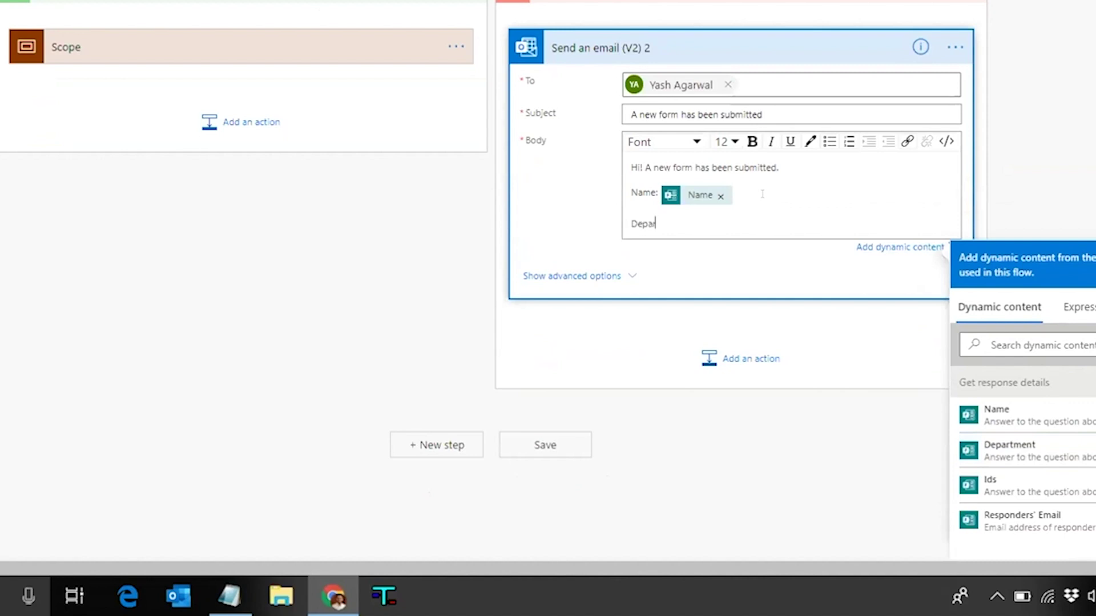
type("tment:")
left_click(1009, 451)
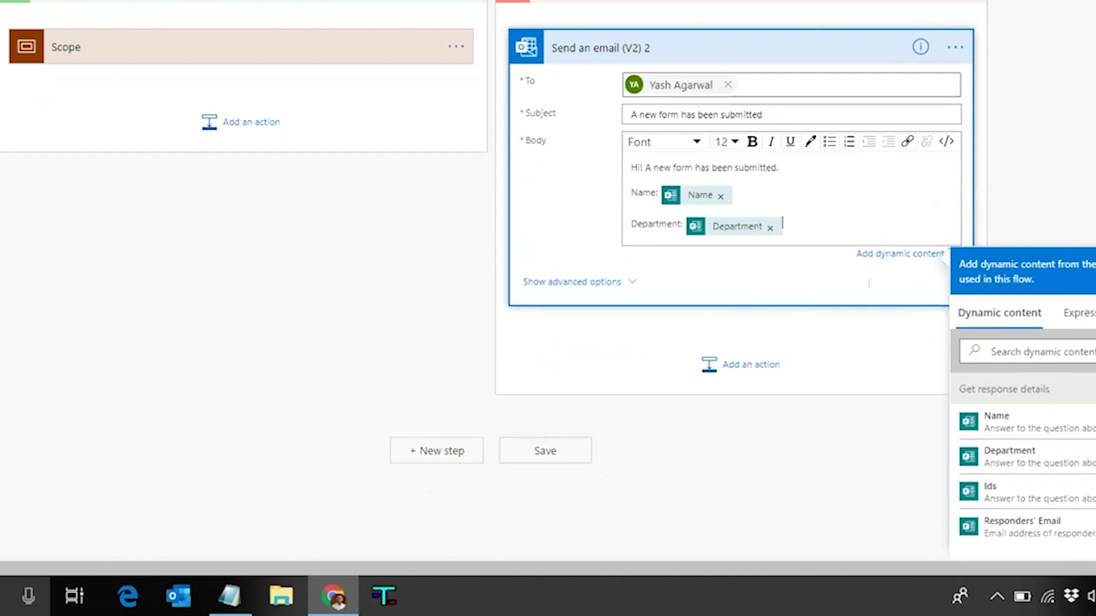
key("Return")
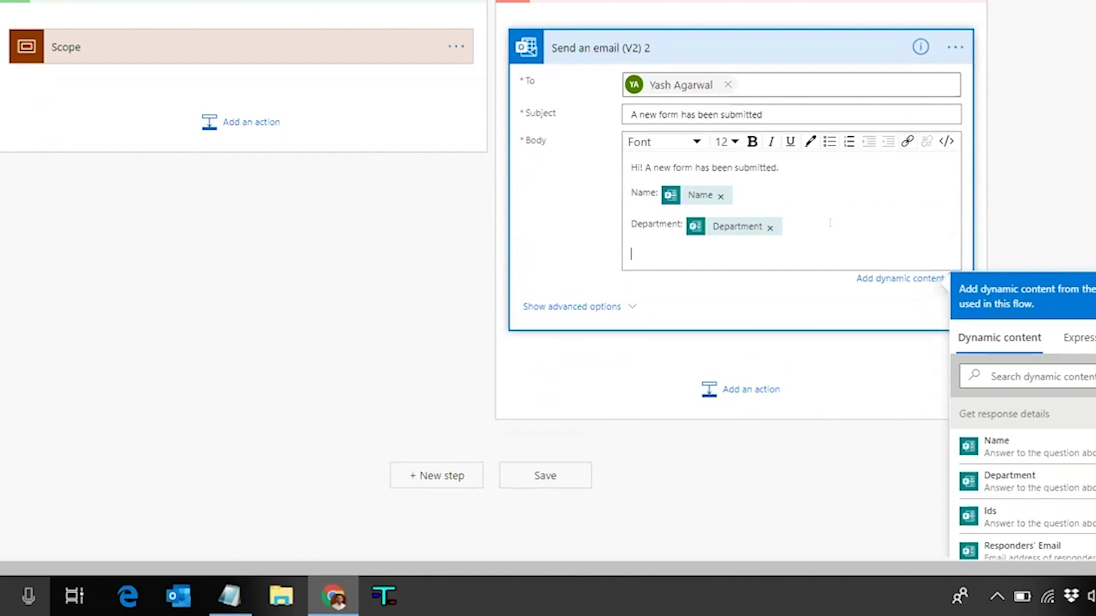
type("There have been no attachments pro")
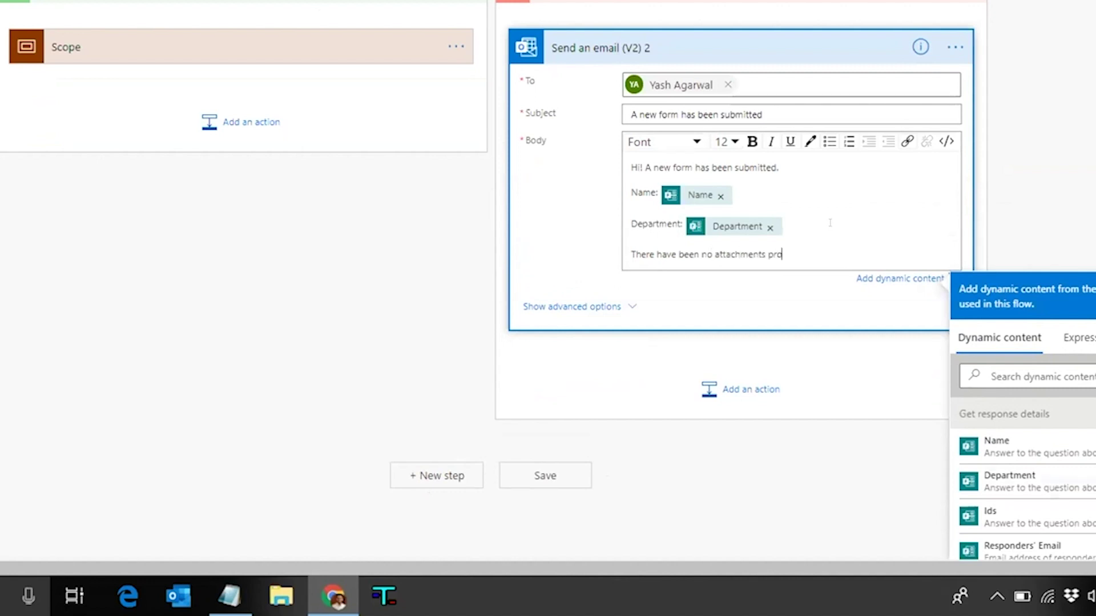
type("vided")
left_click(842, 18)
scroll(842, 19, "up", 3)
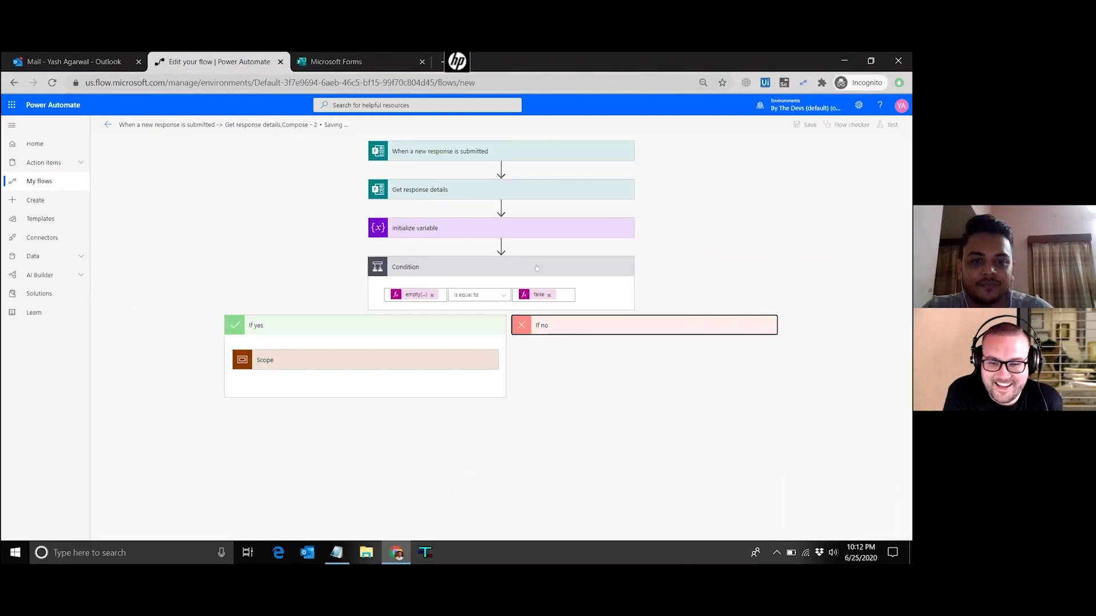
left_click(537, 267)
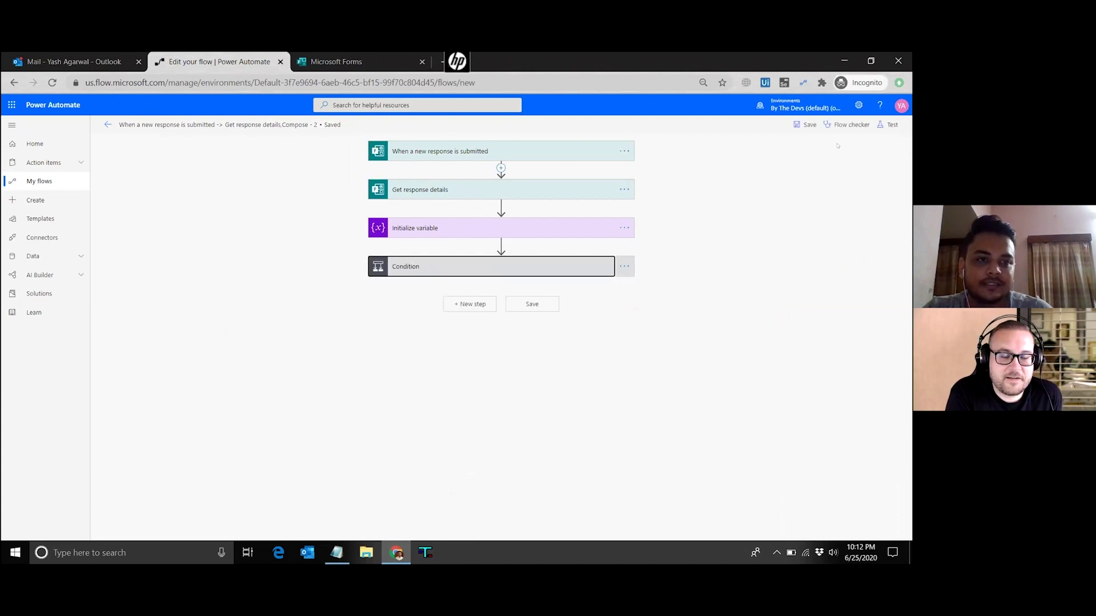
Save and test the flow using data from the earlier Succeeded run
left_click(889, 124)
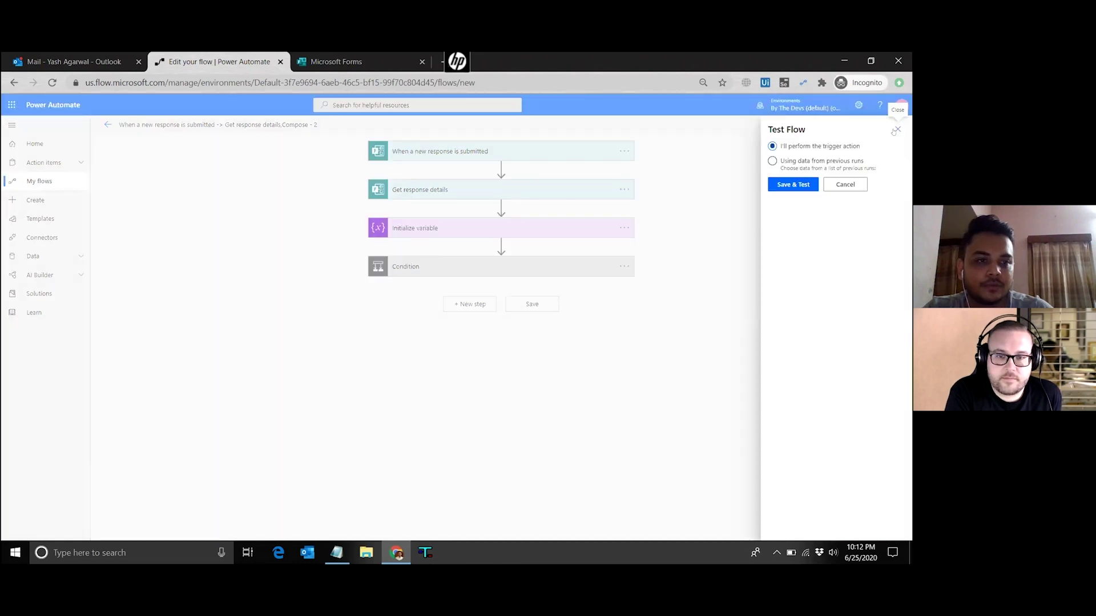
left_click(778, 167)
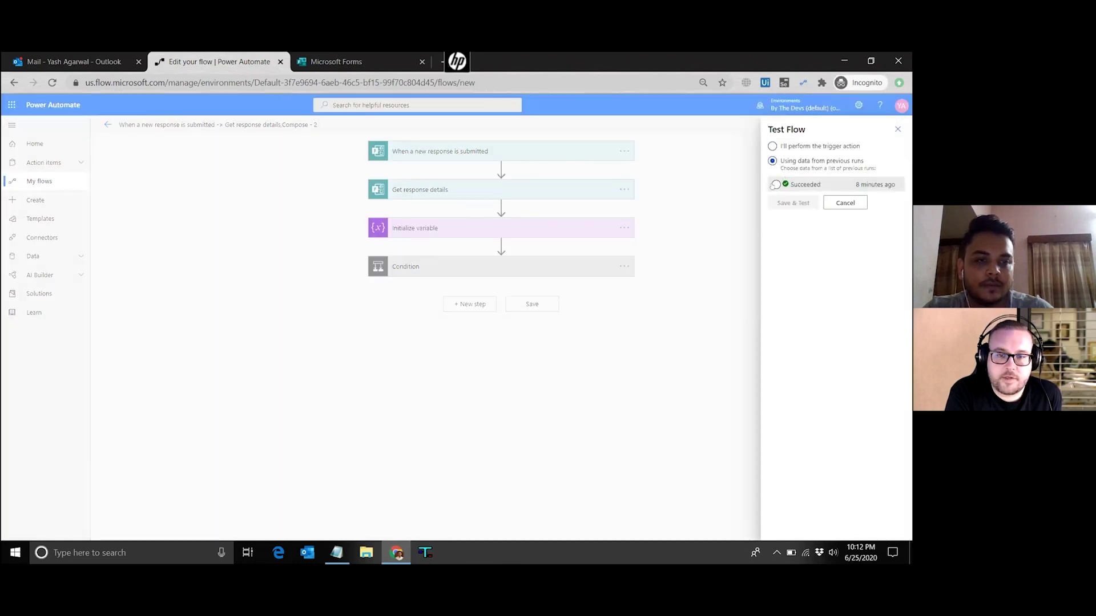
left_click(775, 185)
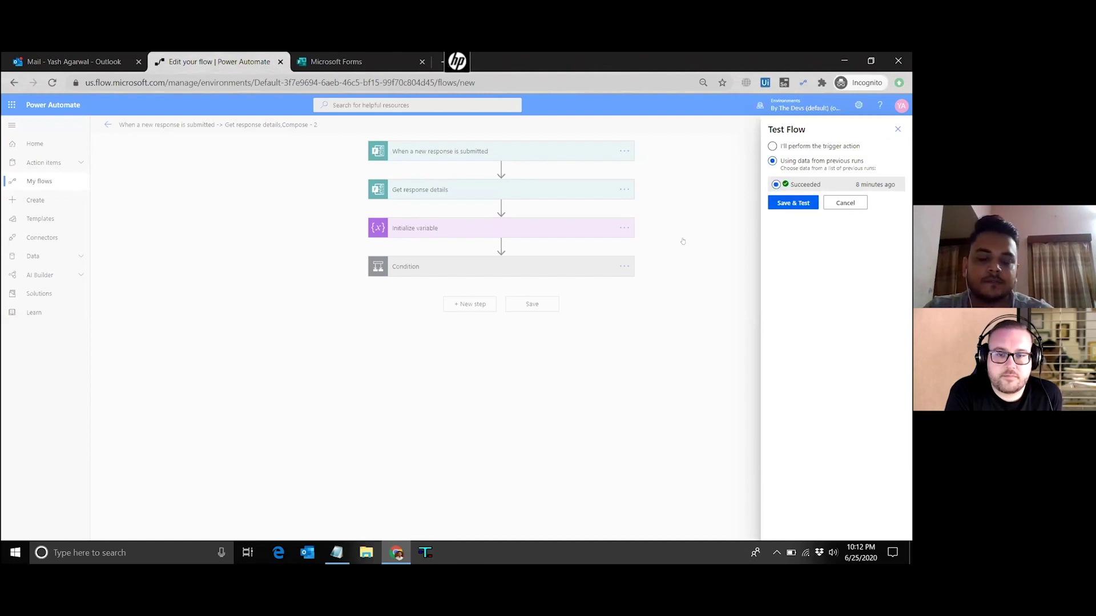
left_click(793, 203)
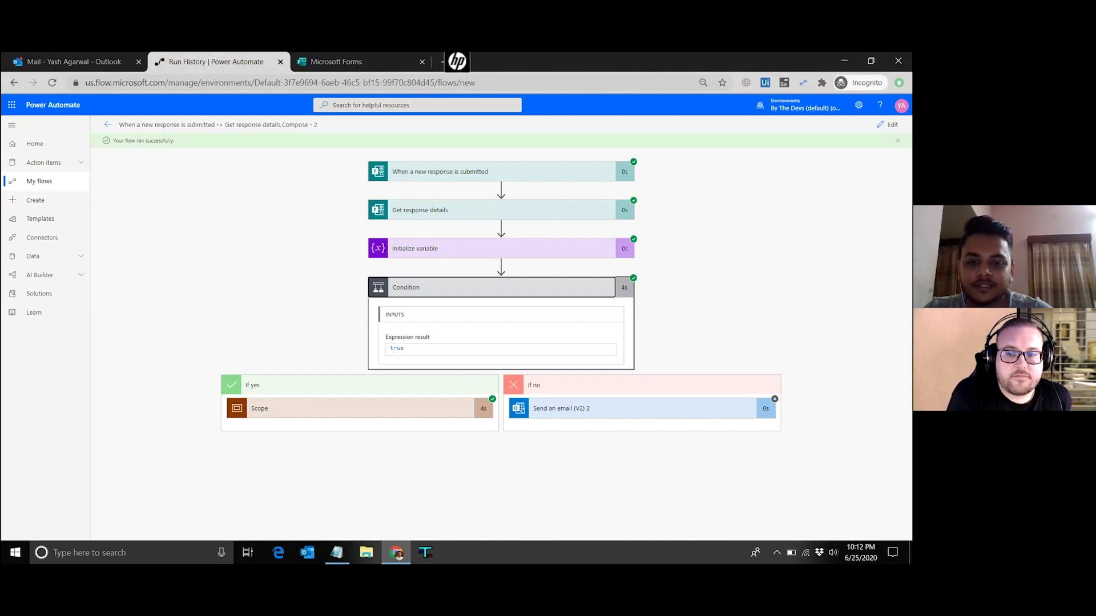
Inspect the Scope's Send an email (V2) run details, then open the New Form Submitted email in Outlook
left_click(372, 402)
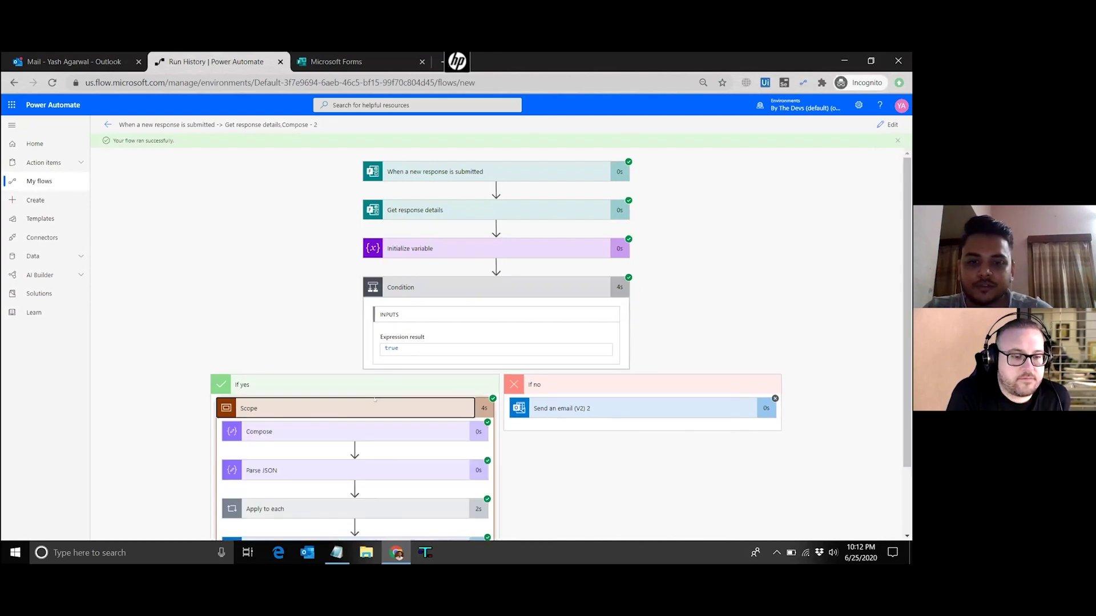
scroll(314, 457, "down", 2)
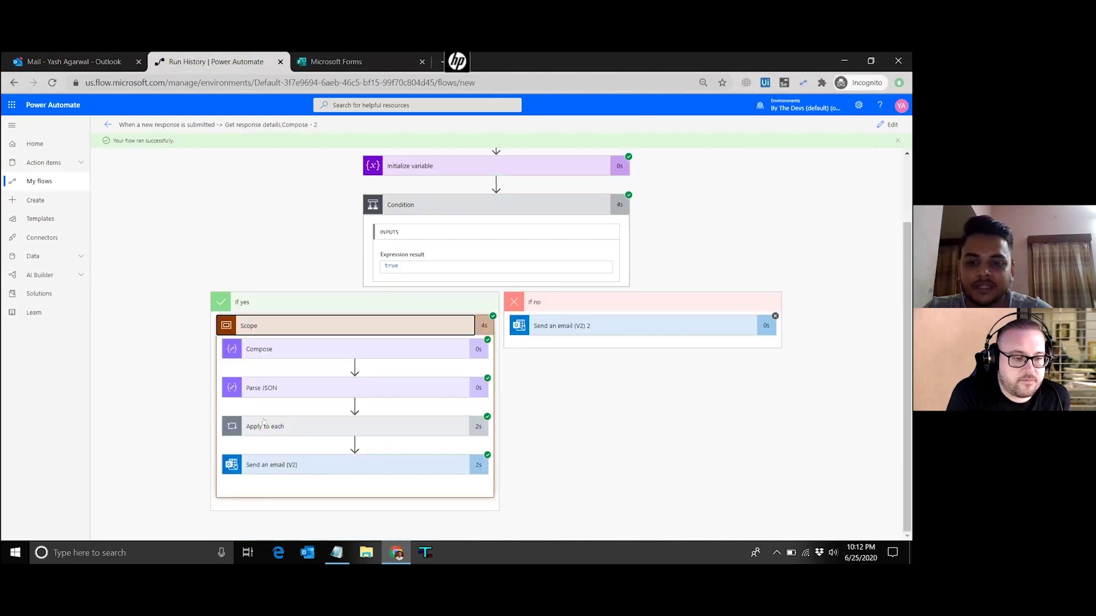
left_click(353, 433)
left_click(353, 434)
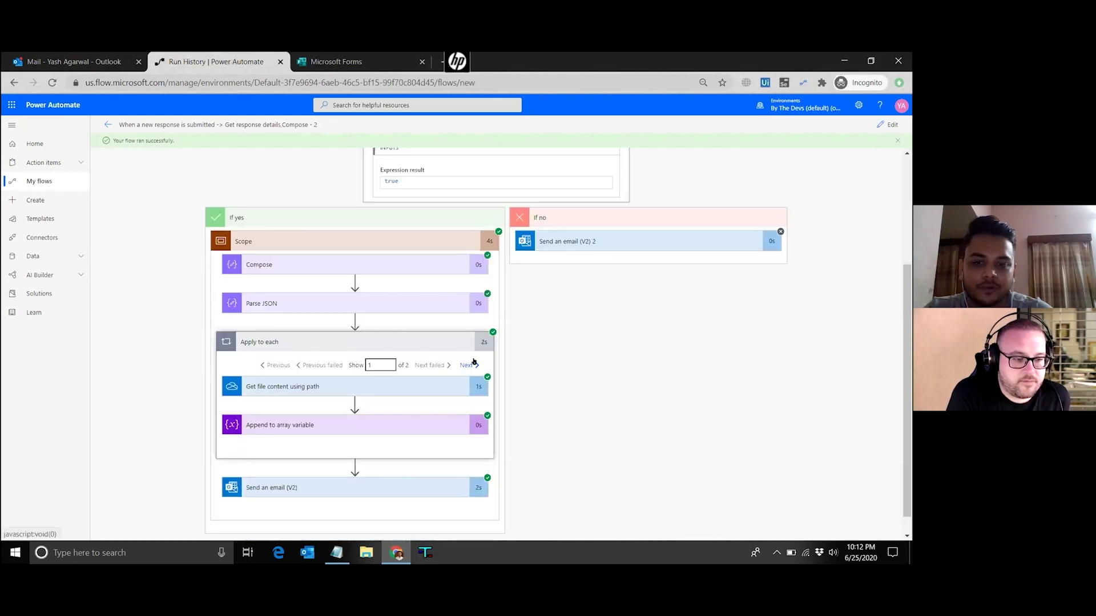
left_click(303, 494)
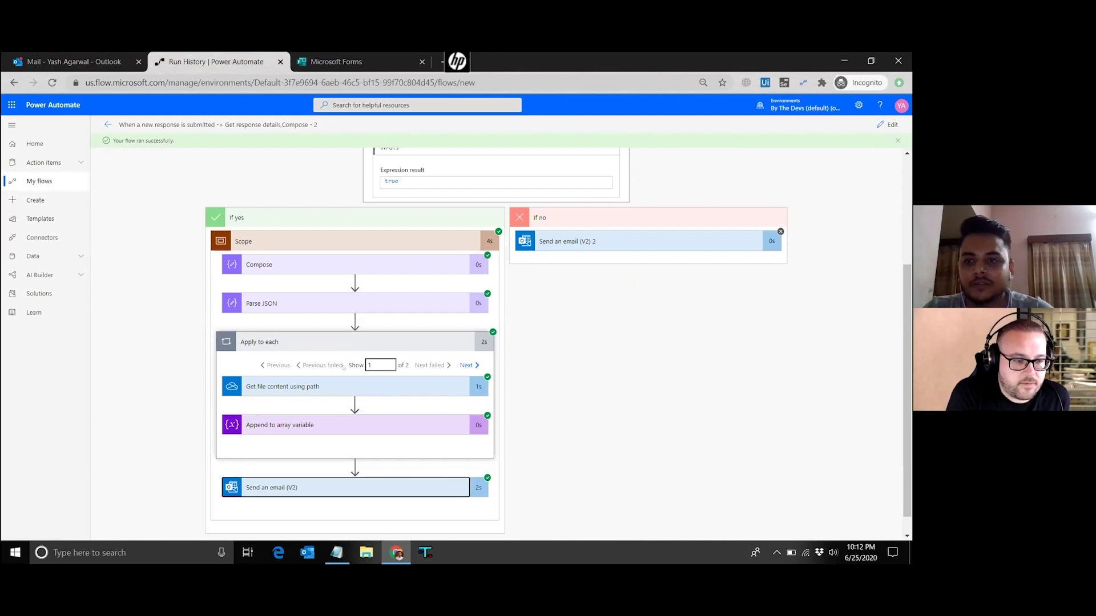
key("ctrl+shift+Tab")
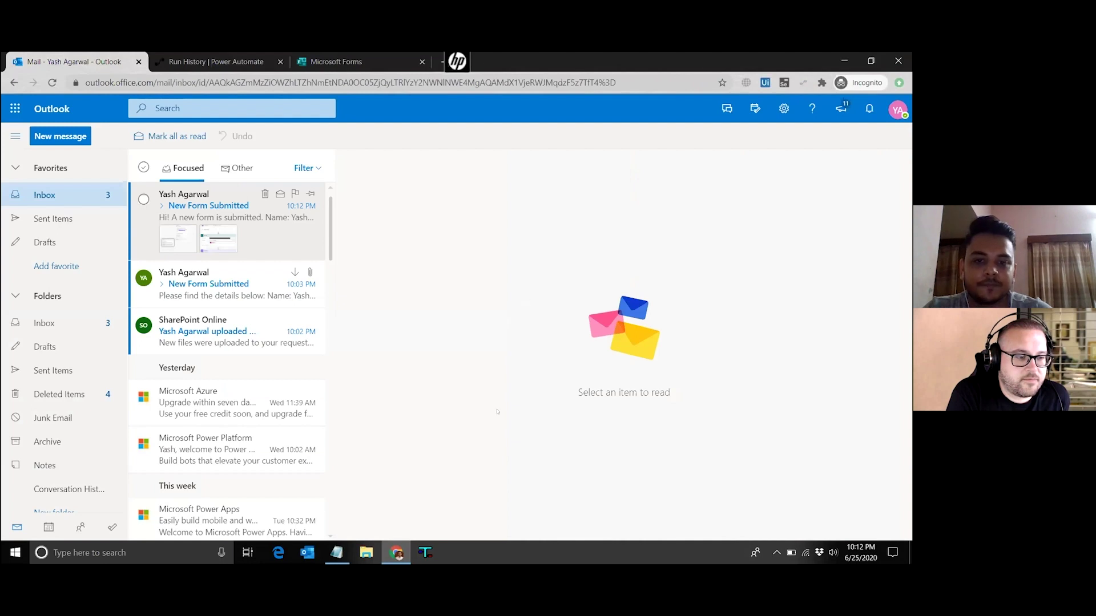
key("Return")
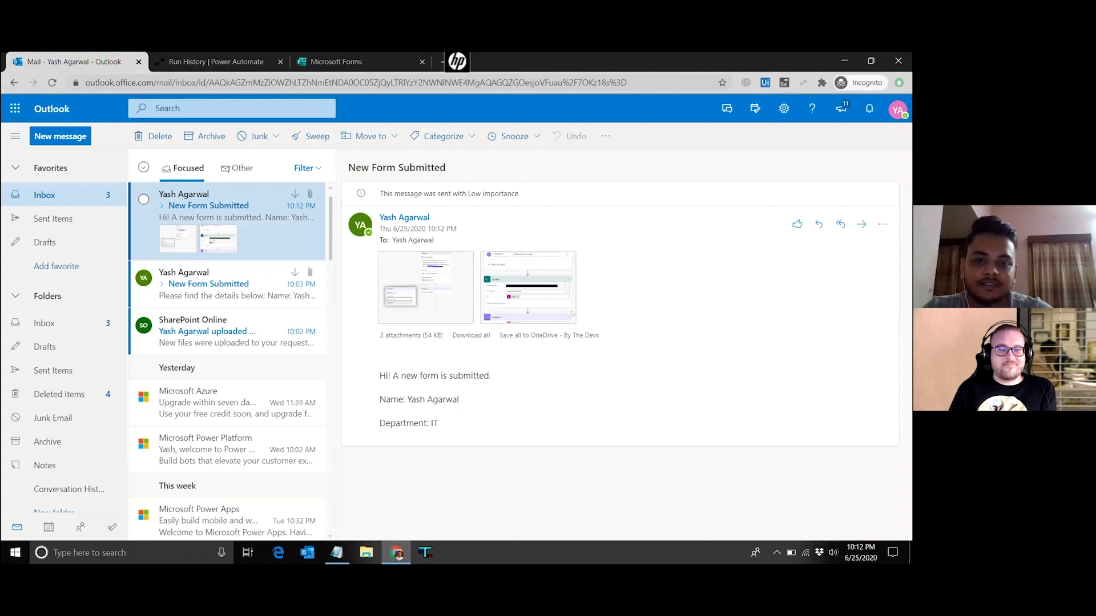
Preview both attached images in the new form-submitted email, then return to the flow's run history
key("Return")
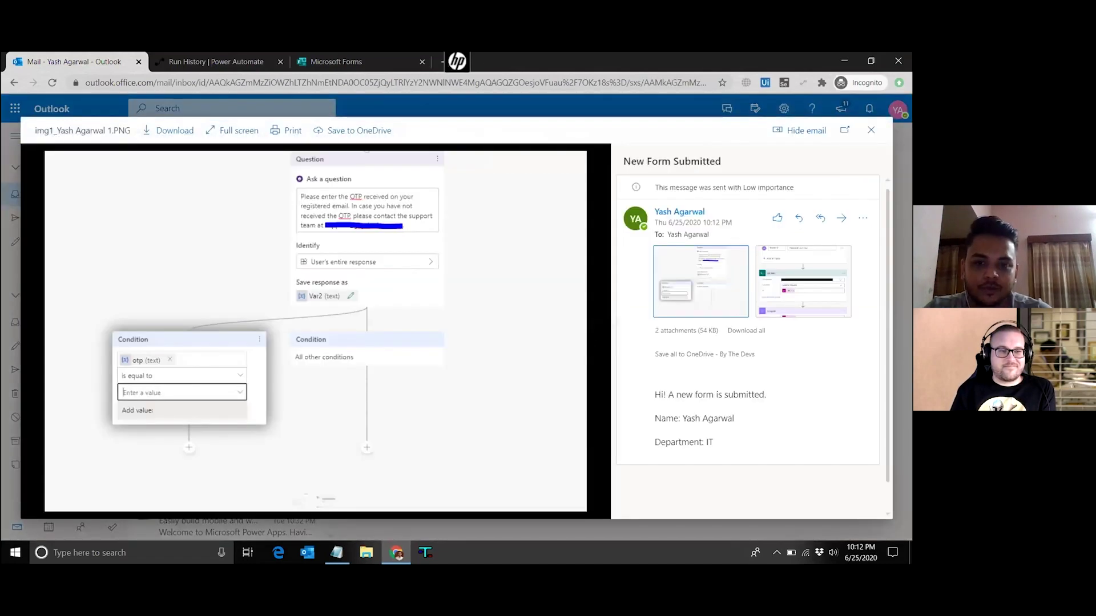
left_click(593, 337)
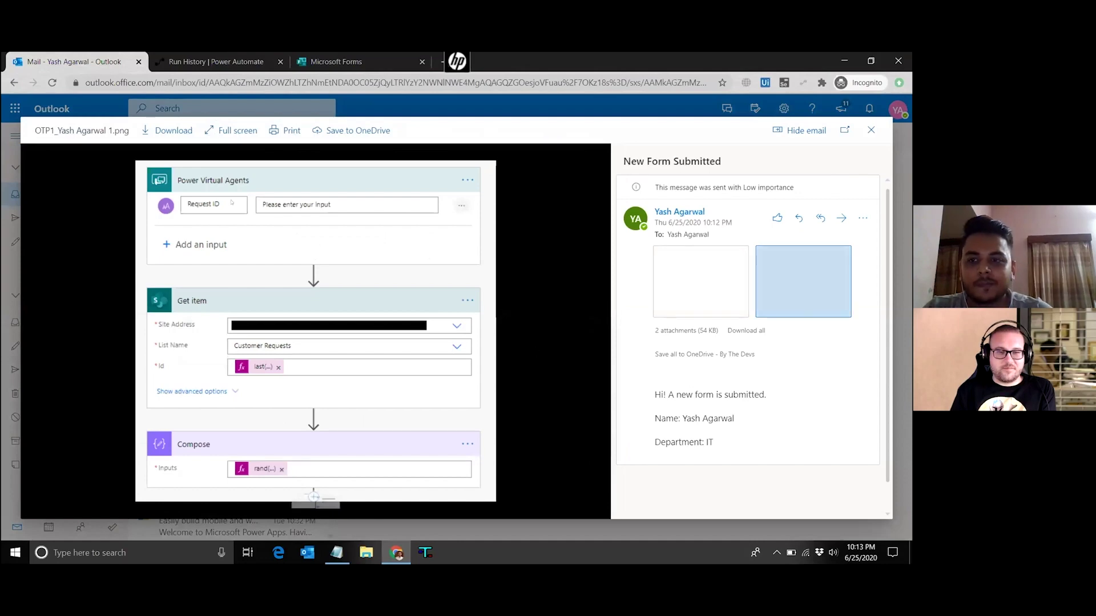
key("Escape")
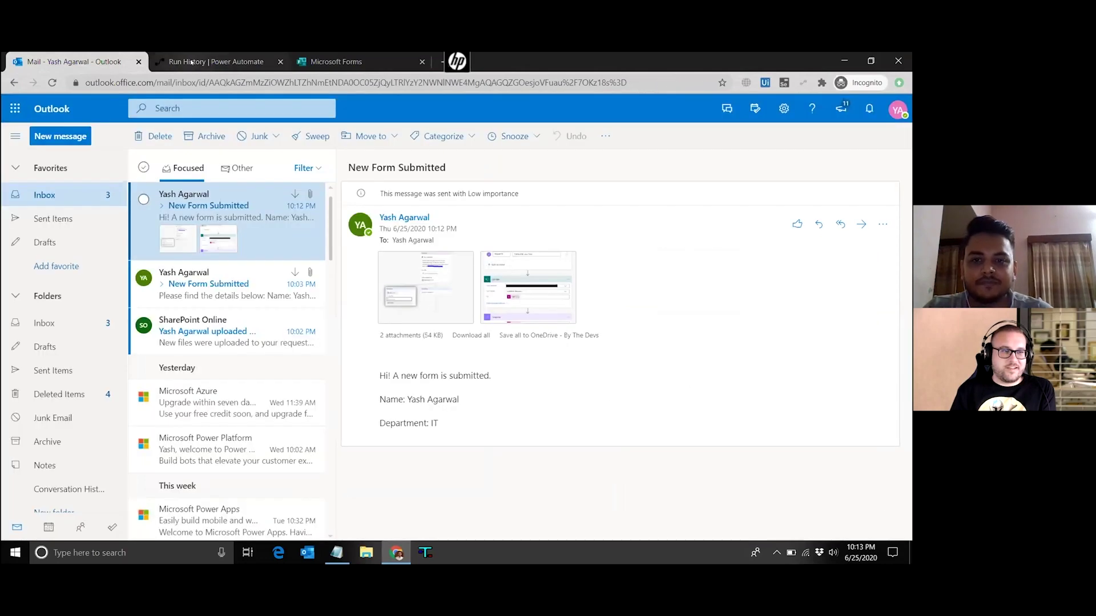
left_click(192, 62)
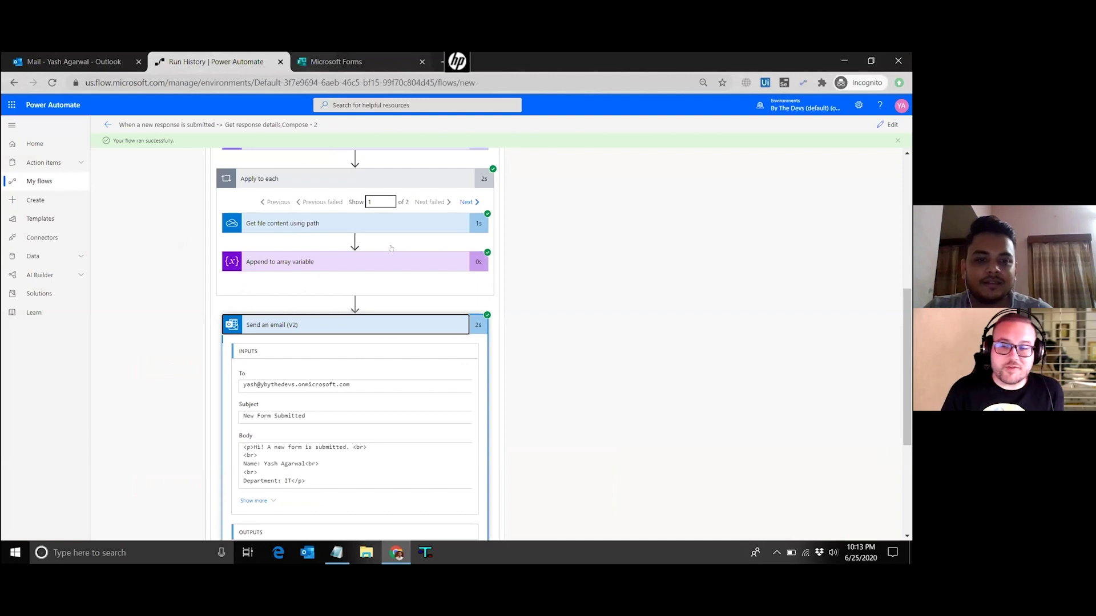
Review the Send an email (V2) inputs and status 200 output, then collapse the Condition card
scroll(391, 248, "up", 1)
scroll(390, 246, "down", 4)
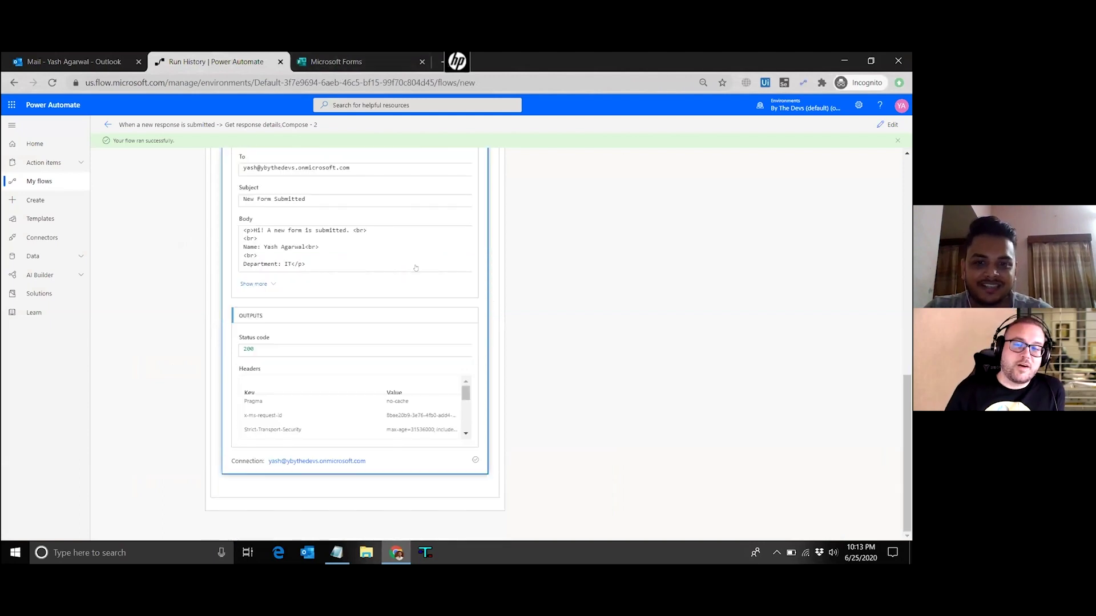
scroll(415, 267, "up", 7)
scroll(588, 369, "up", 3)
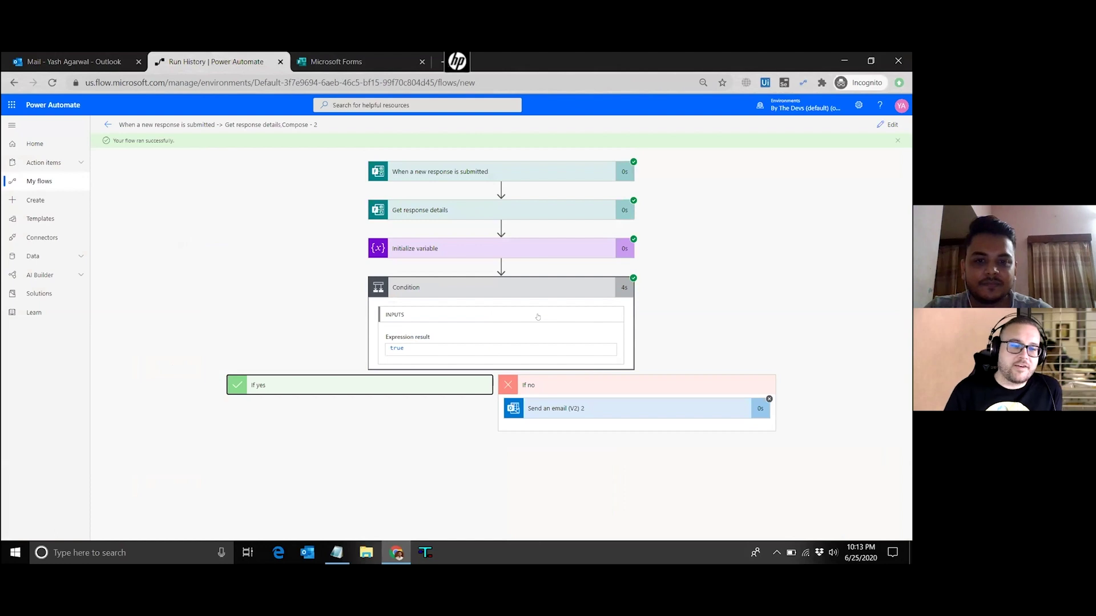
left_click(503, 282)
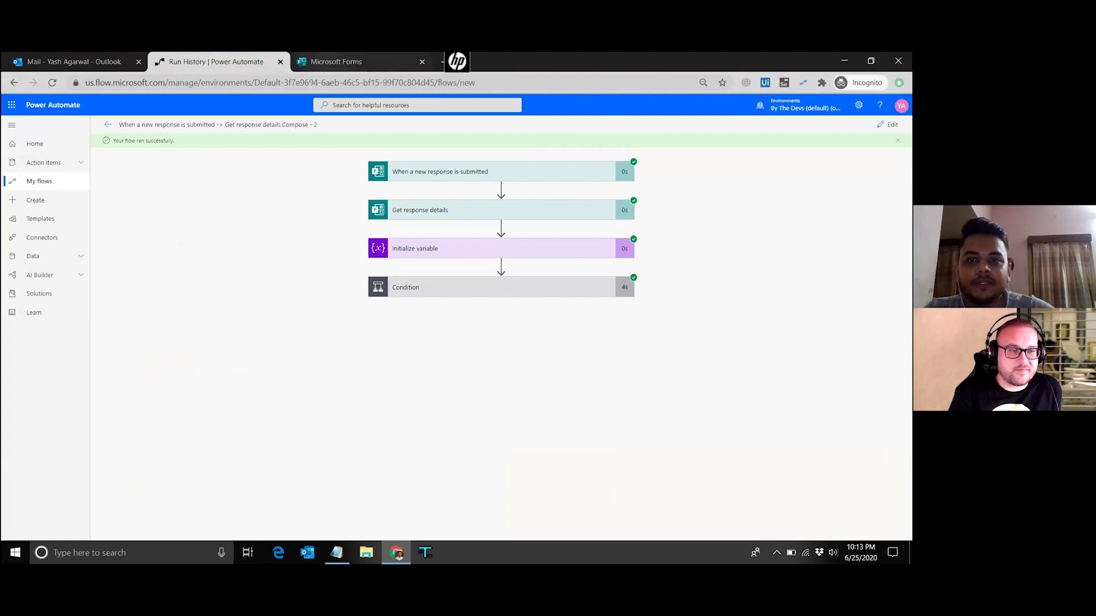
left_click(342, 62)
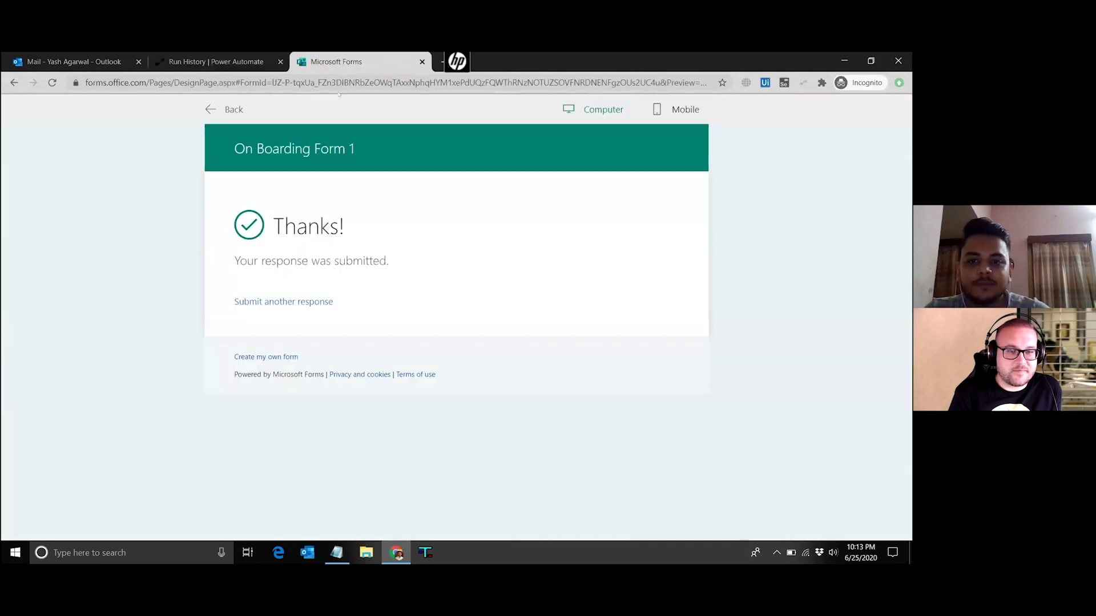
Turn off Required on question 3 (Ids) in On Boarding Form 1
left_click(226, 109)
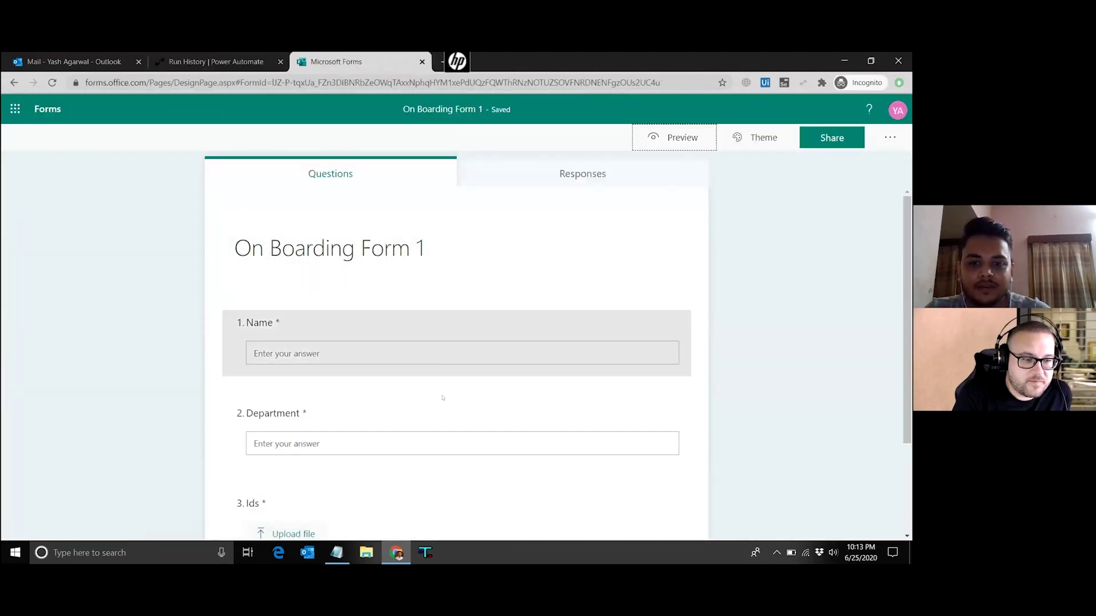
scroll(439, 411, "down", 3)
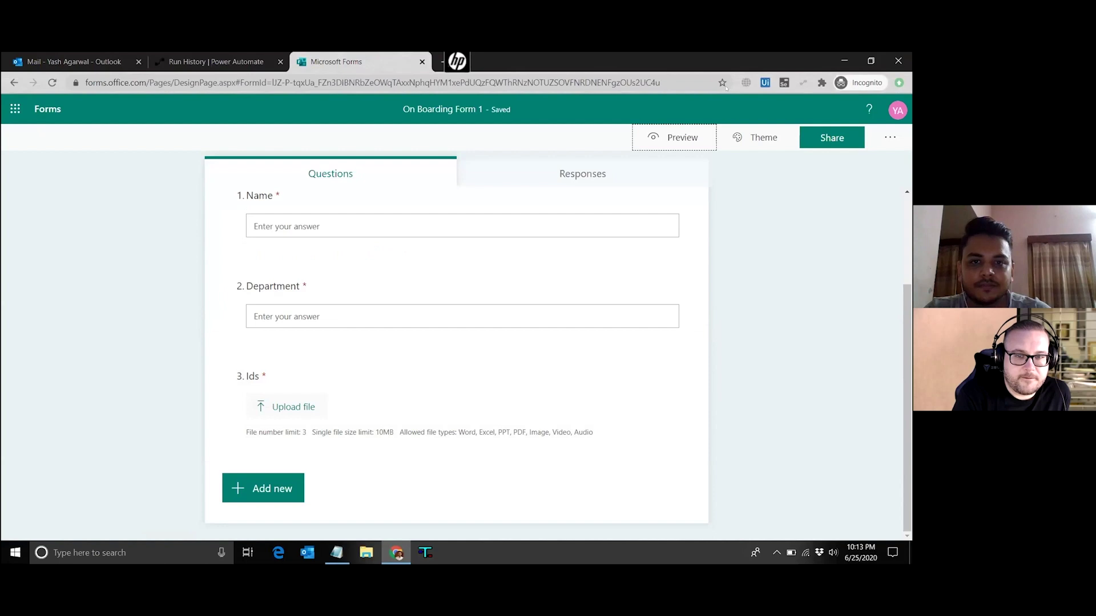
left_click(49, 109)
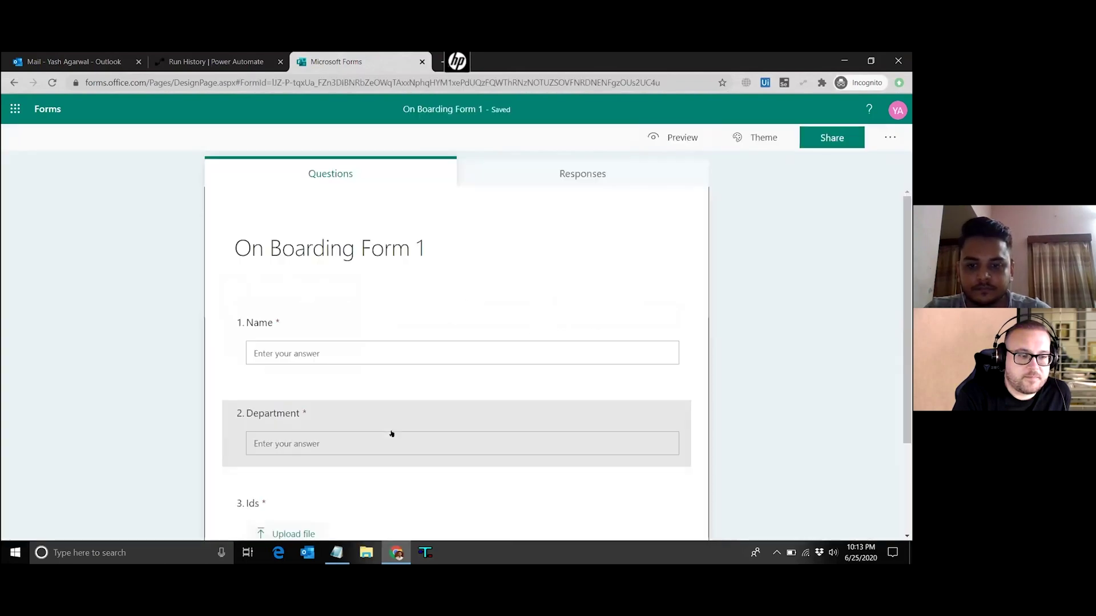
scroll(391, 433, "down", 2)
left_click(392, 411)
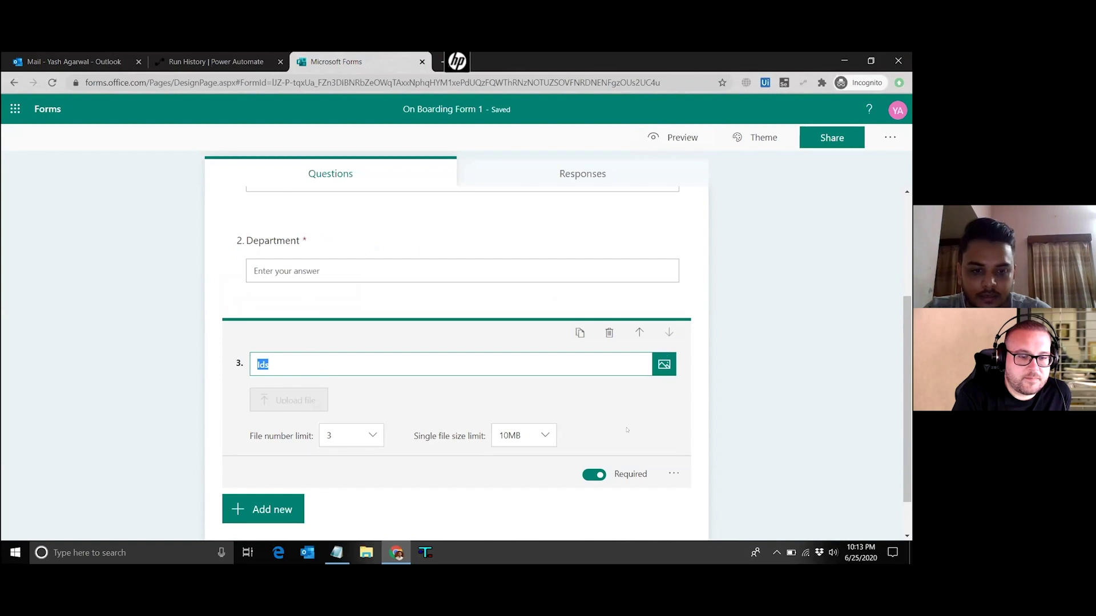
scroll(610, 451, "down", 1)
left_click(595, 460)
scroll(731, 419, "down", 1)
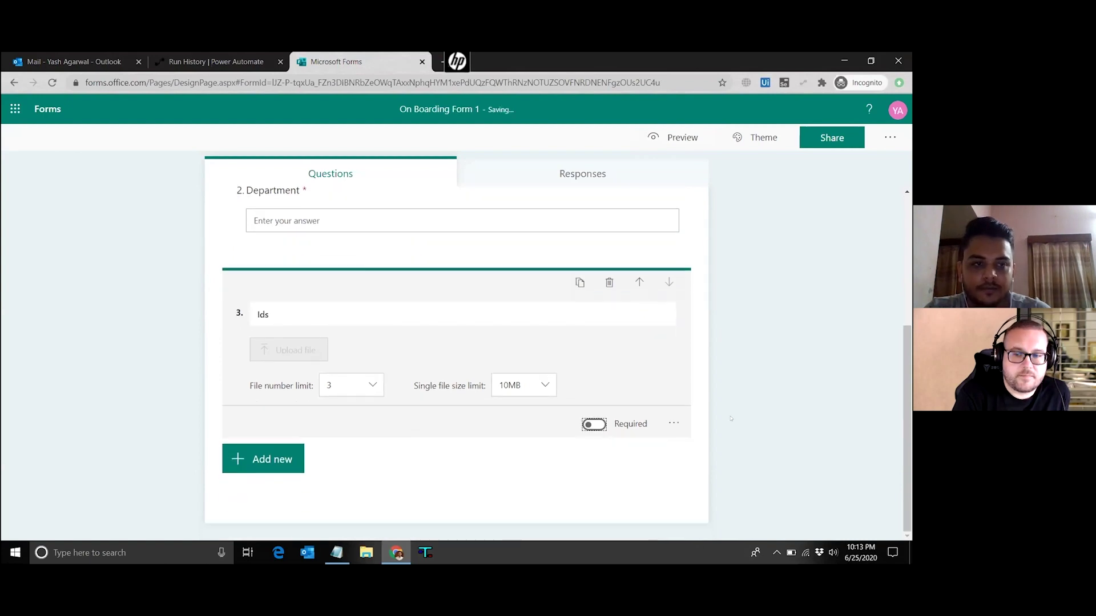
left_click(752, 321)
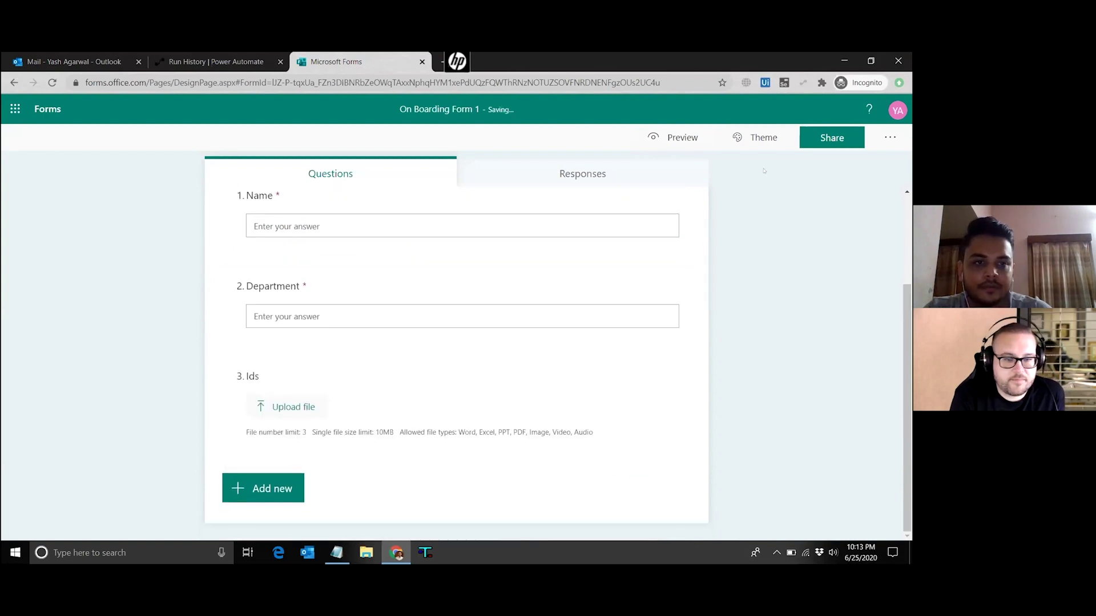
Preview the form and submit a test response with a name and Department HR, no attachments
left_click(680, 141)
scroll(677, 365, "down", 3)
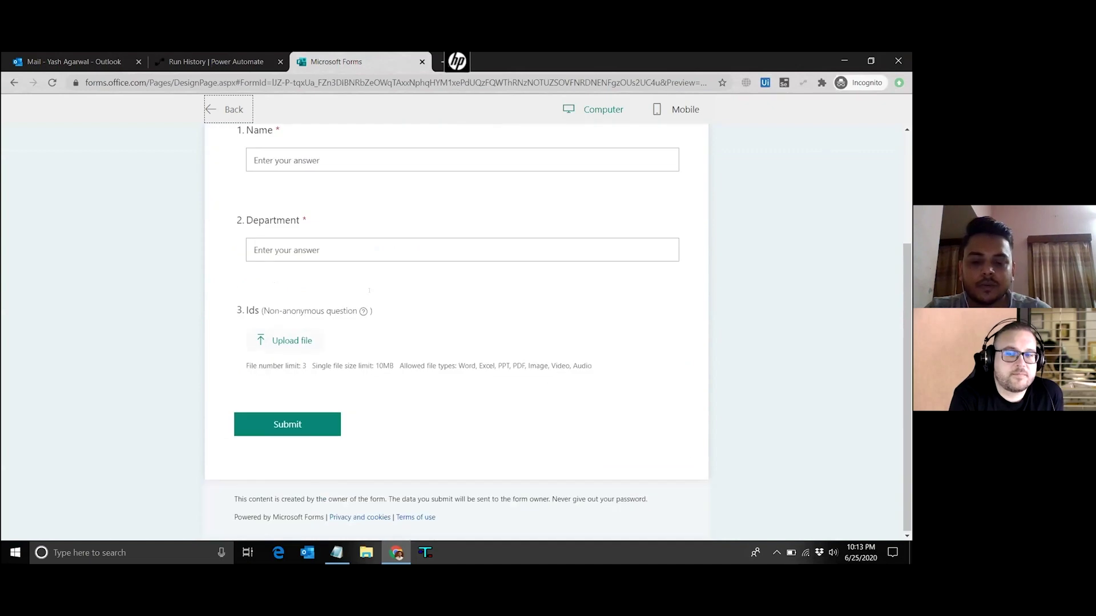
scroll(370, 290, "up", 2)
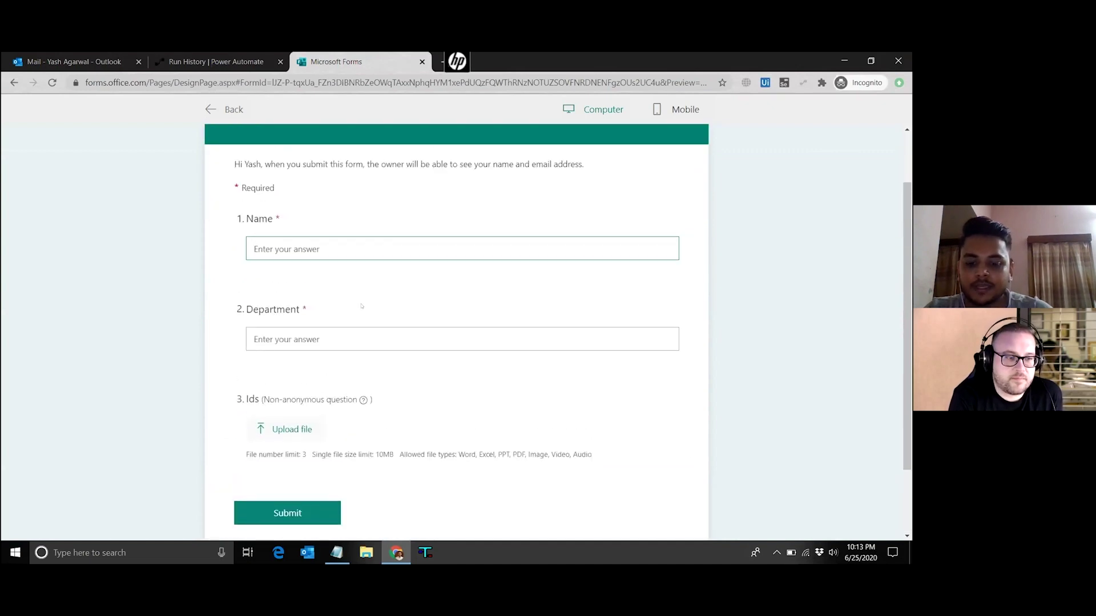
type("Yash")
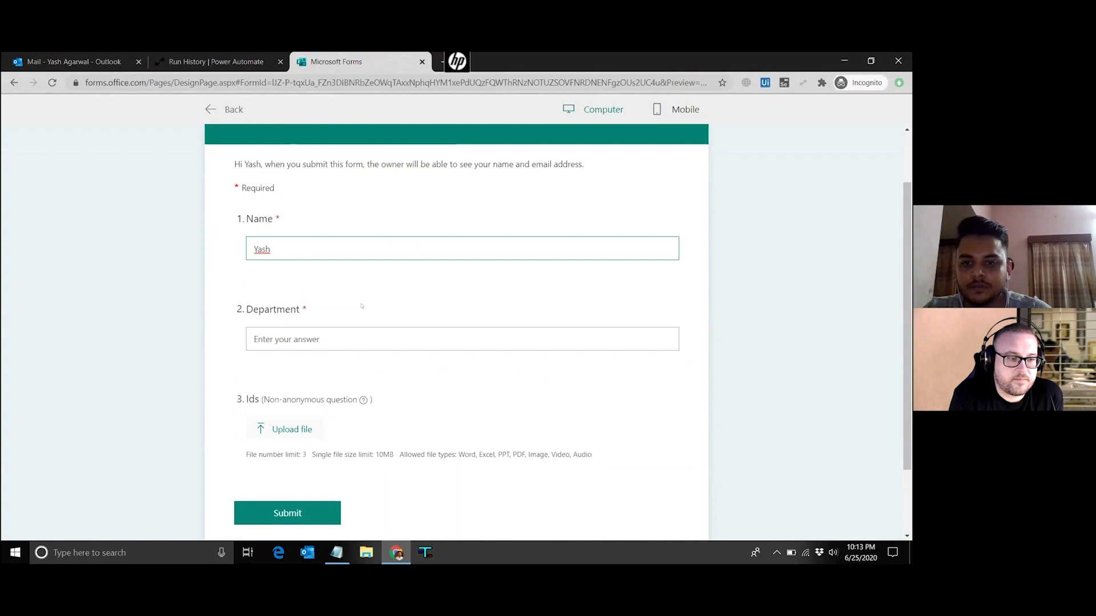
left_click(342, 337)
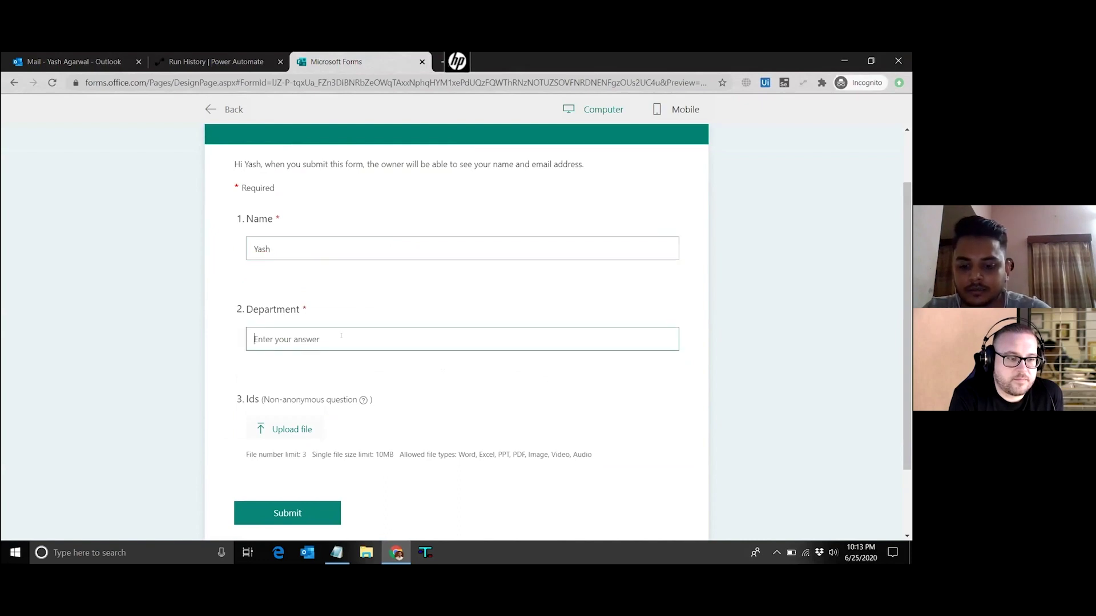
type("HR")
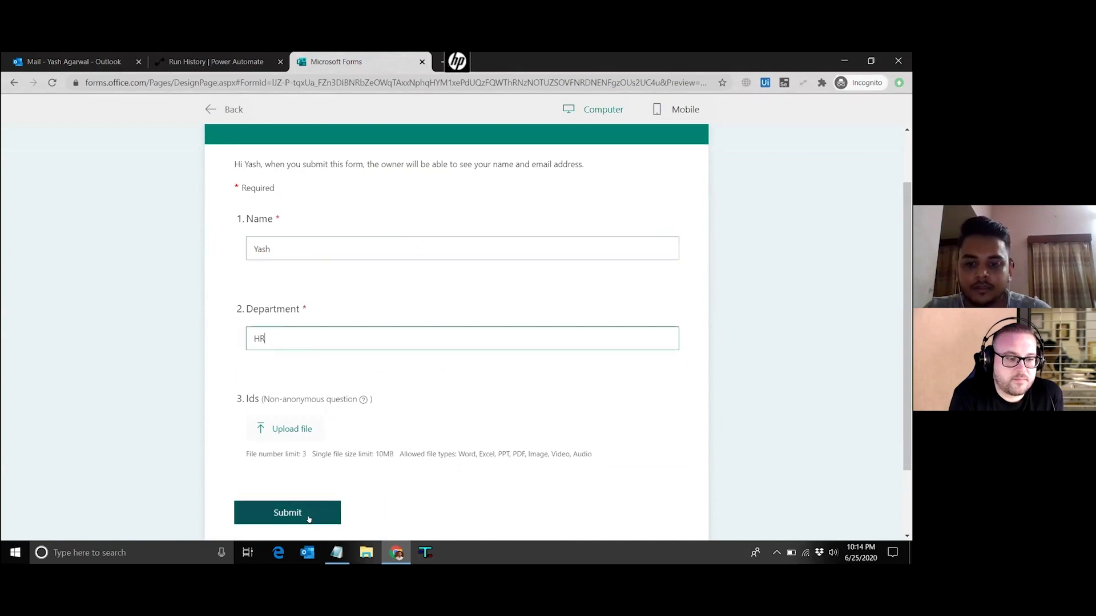
left_click(305, 517)
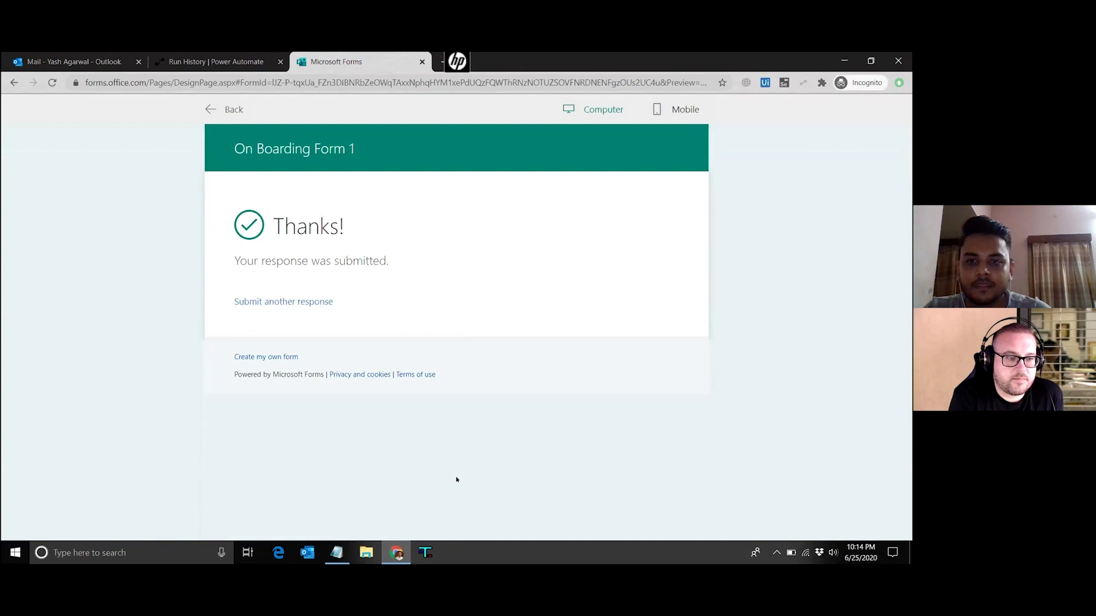
left_click(229, 62)
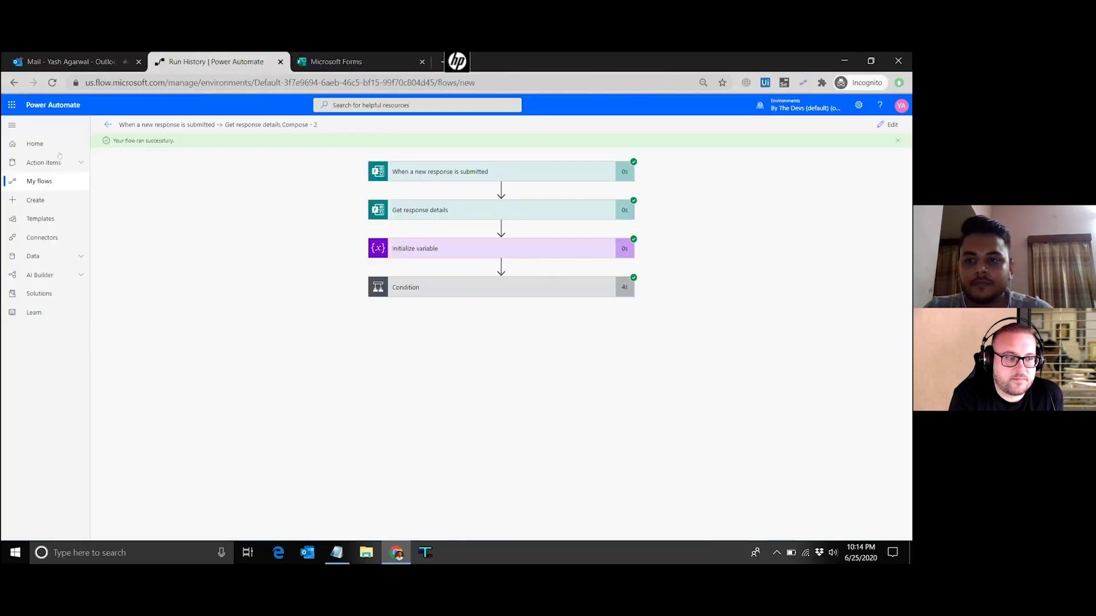
Open the flow's 10:14 PM run and inspect the Condition result and Send an email (V2) 2 details
left_click(39, 181)
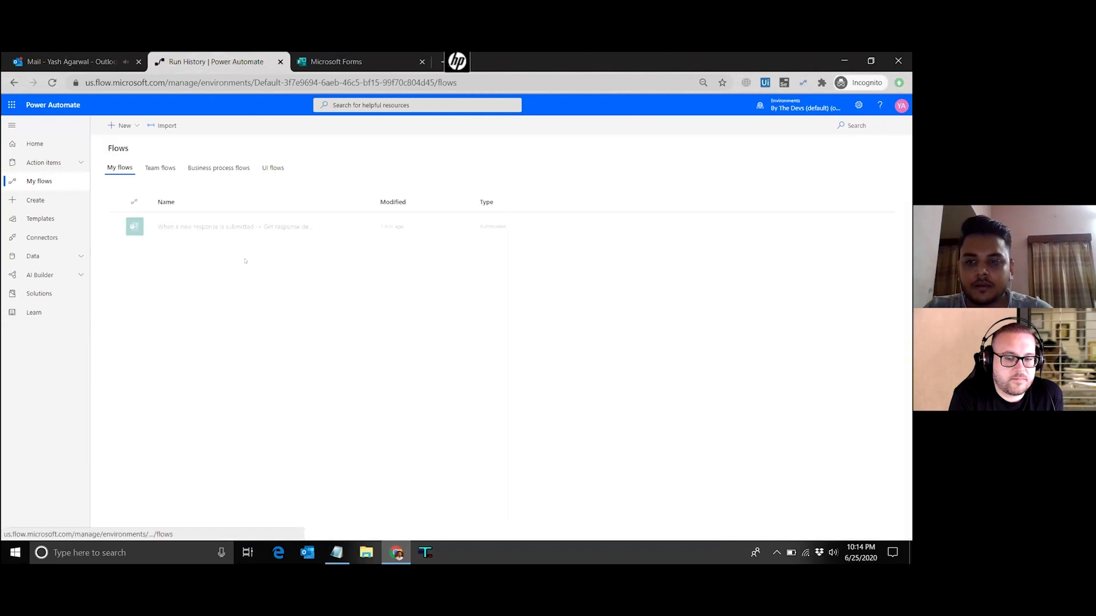
left_click(229, 226)
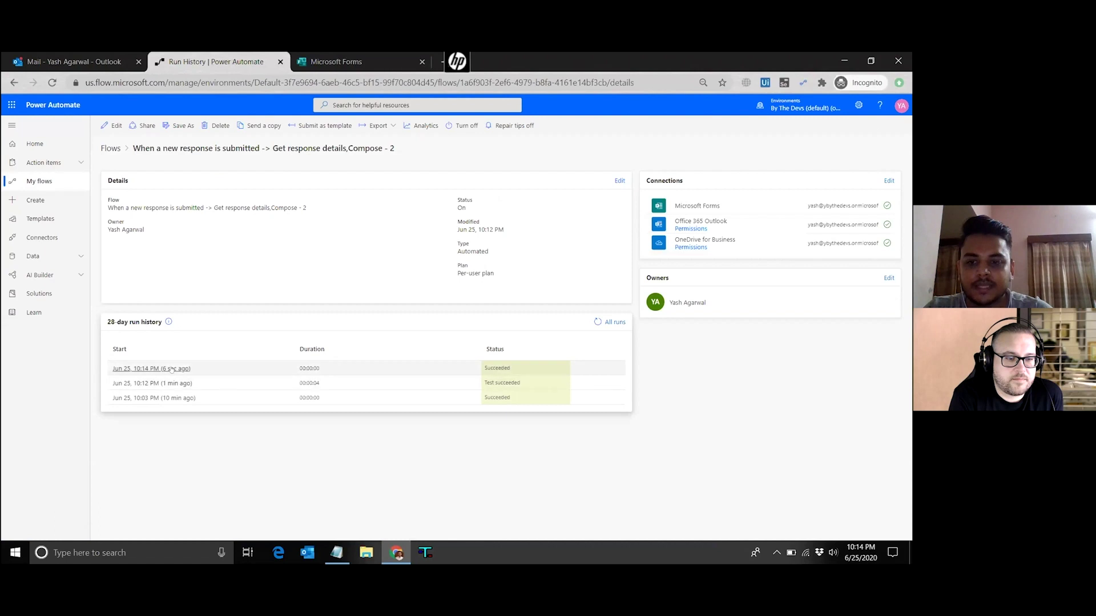
left_click(172, 369)
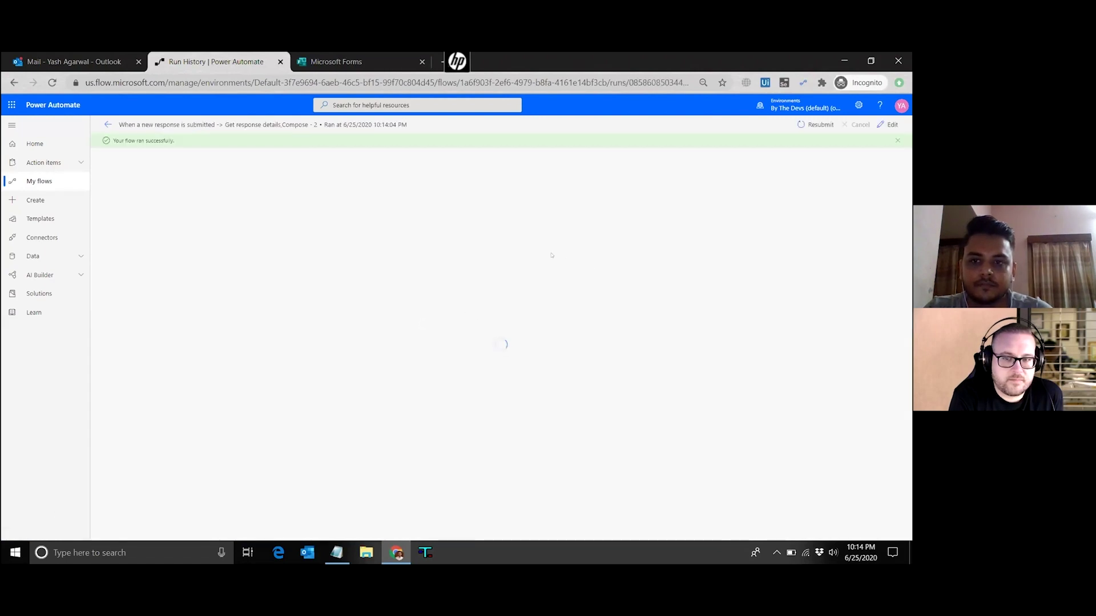
left_click(481, 284)
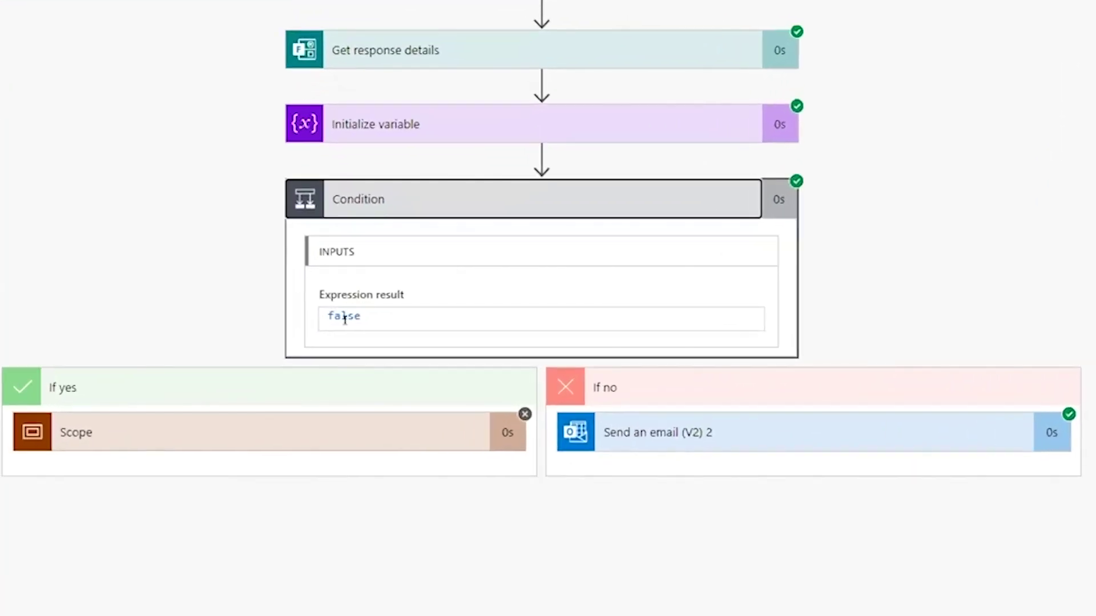
left_click(714, 434)
scroll(853, 485, "down", 9)
scroll(714, 117, "down", 1)
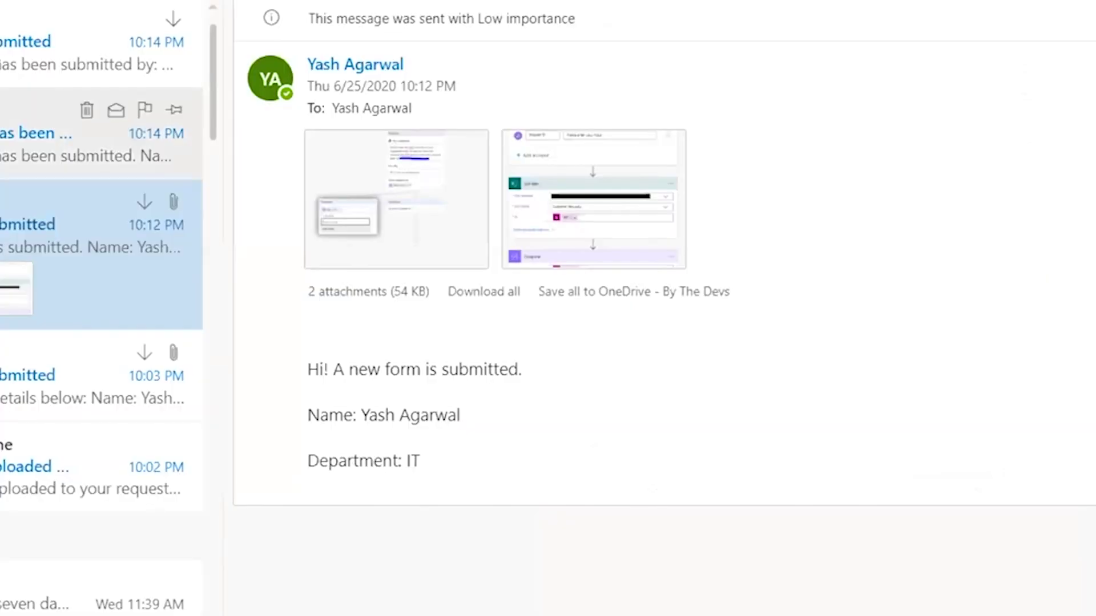
left_click(86, 55)
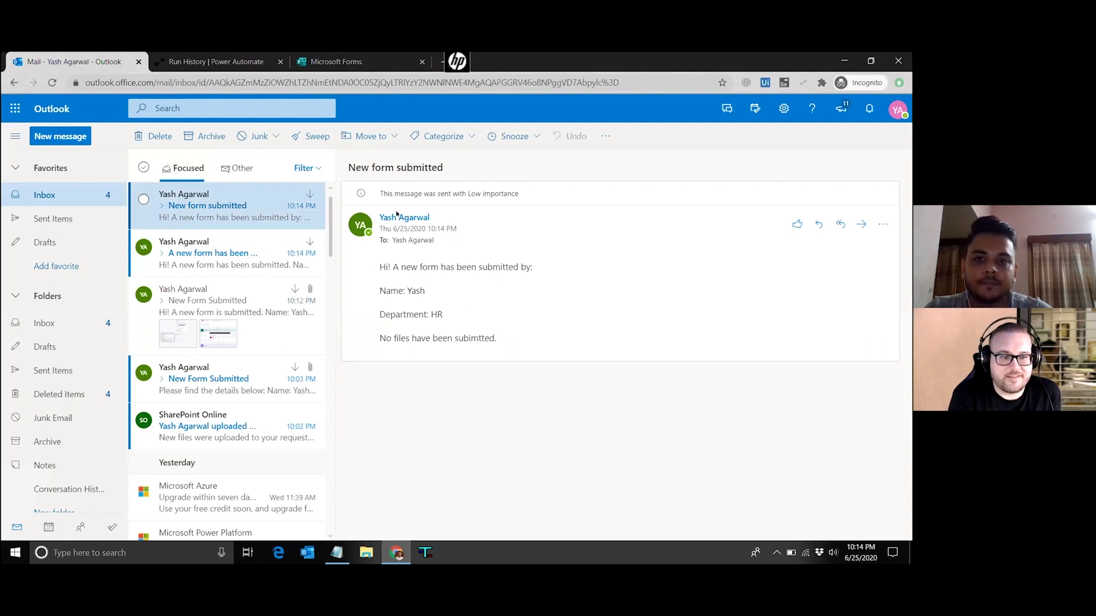
Return from the HR no-files email to the flow's run details
key("ctrl+Tab")
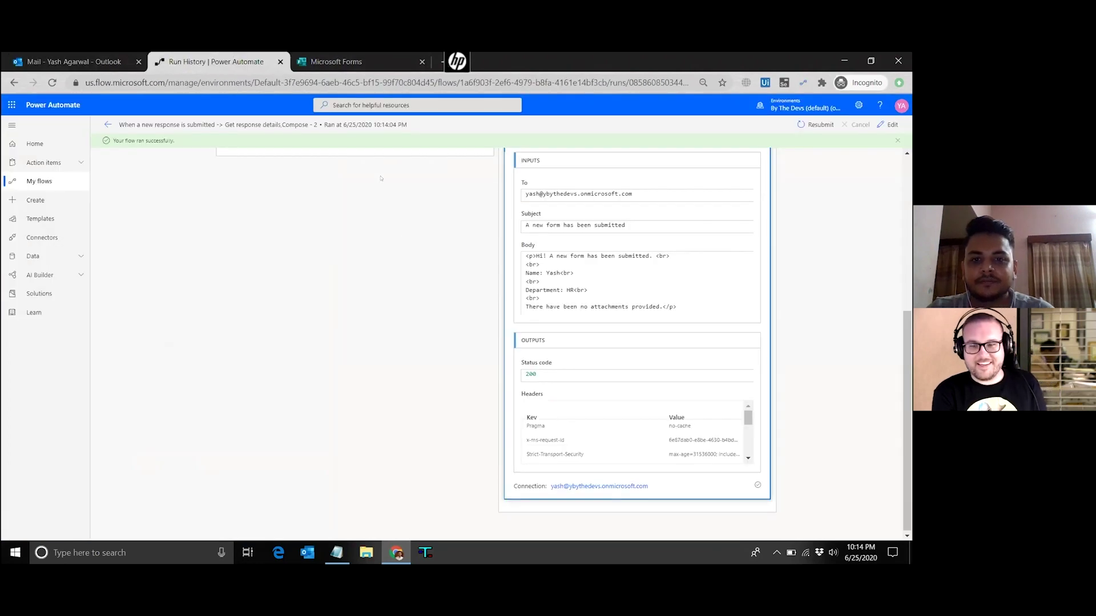
scroll(404, 238, "up", 1)
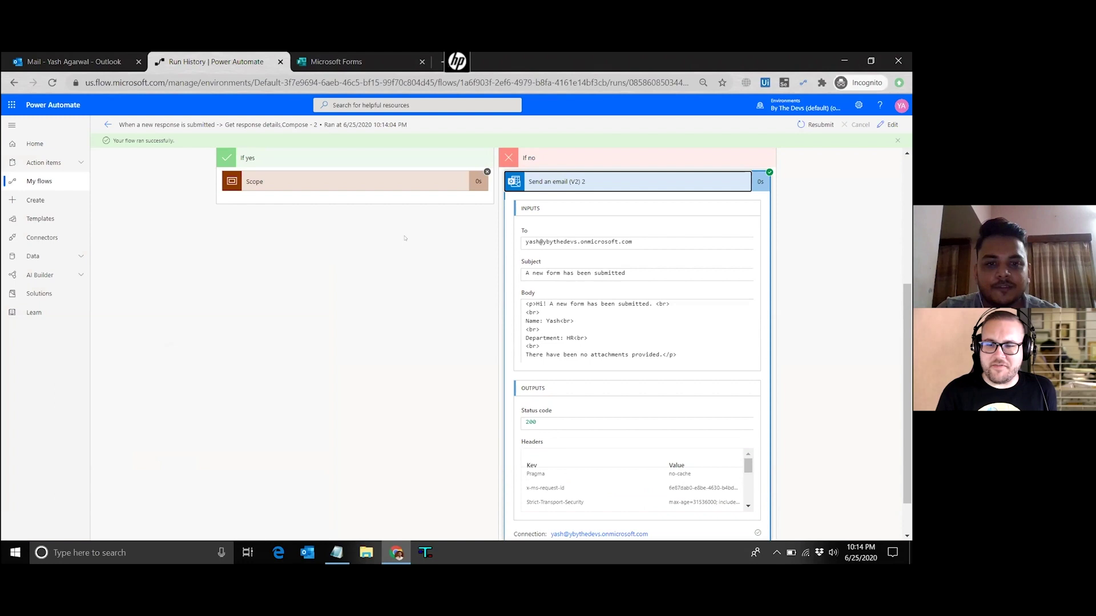
scroll(404, 238, "up", 1)
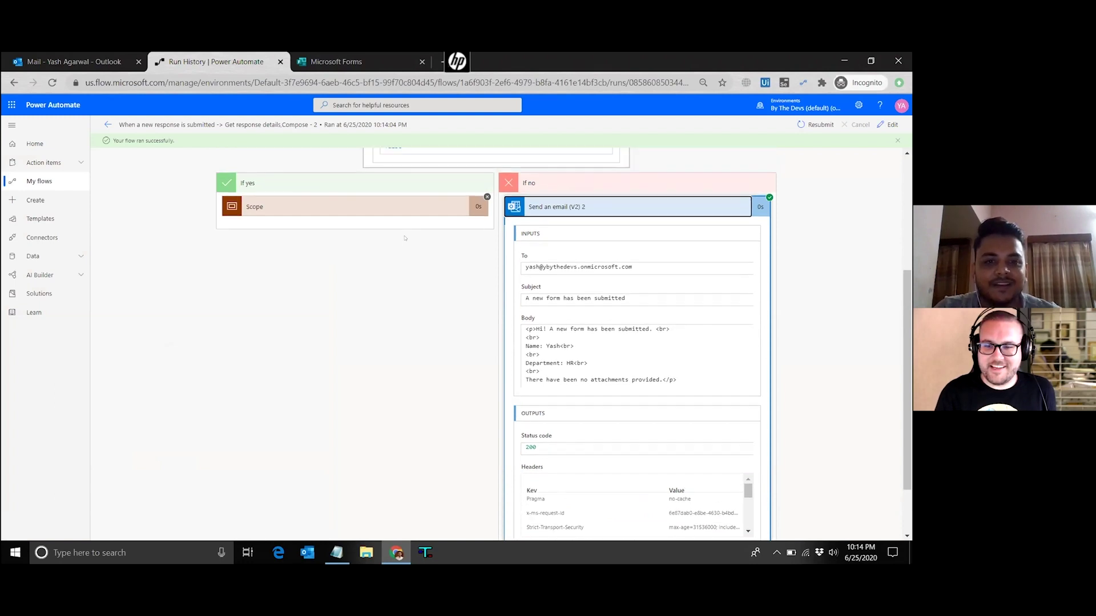
scroll(405, 238, "up", 3)
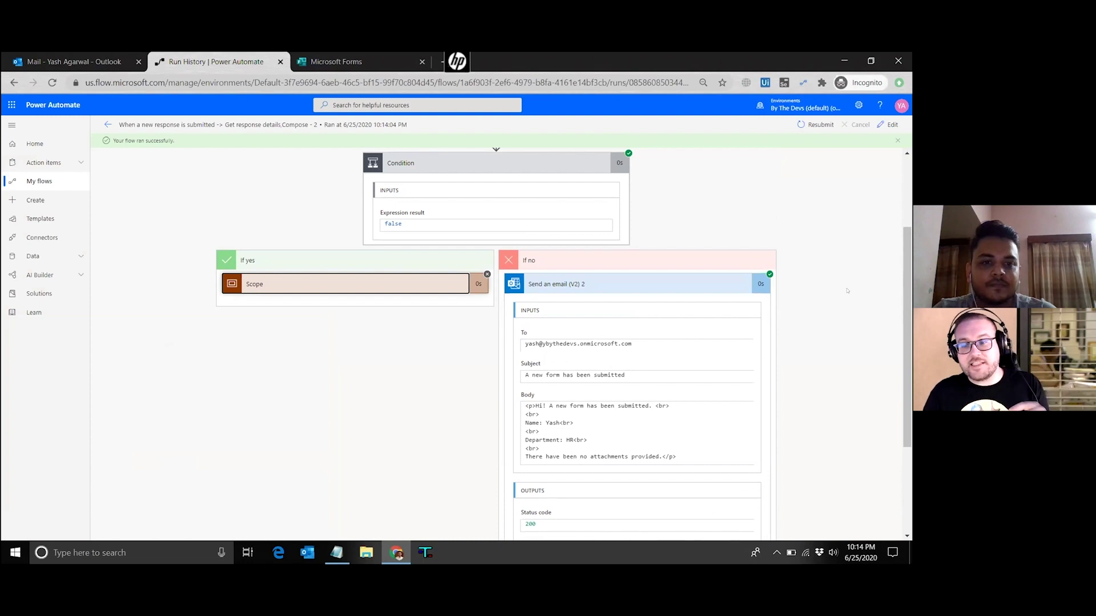
scroll(847, 291, "up", 1)
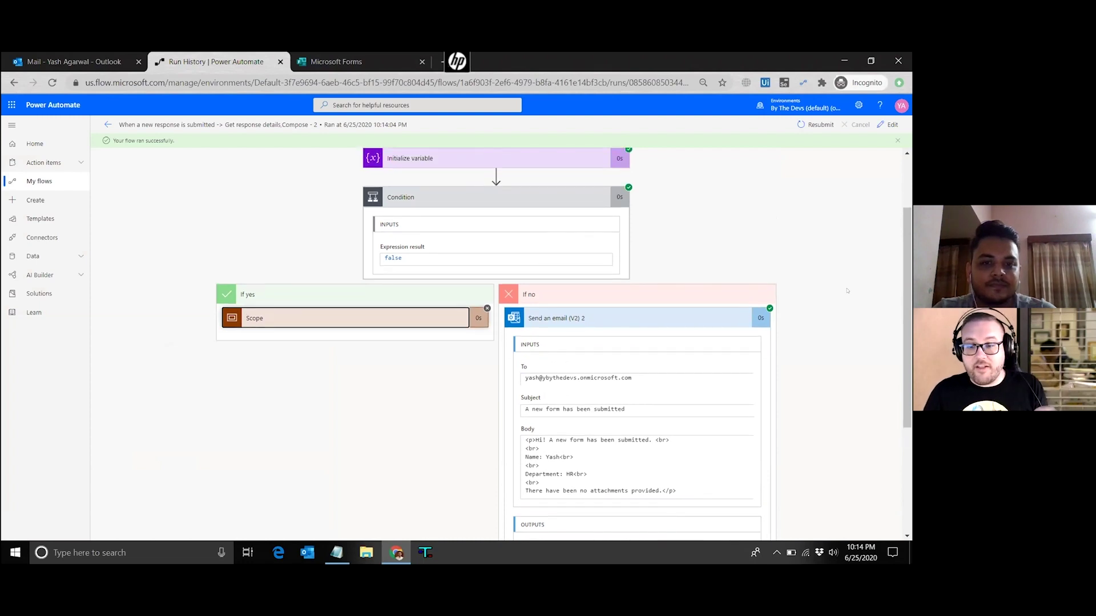
scroll(847, 291, "up", 1)
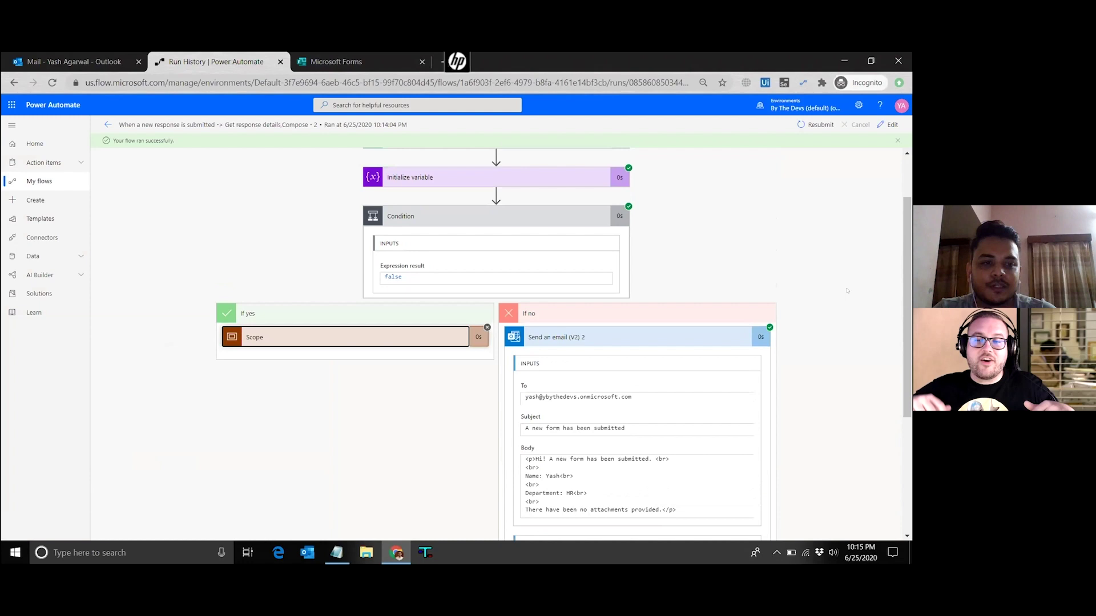